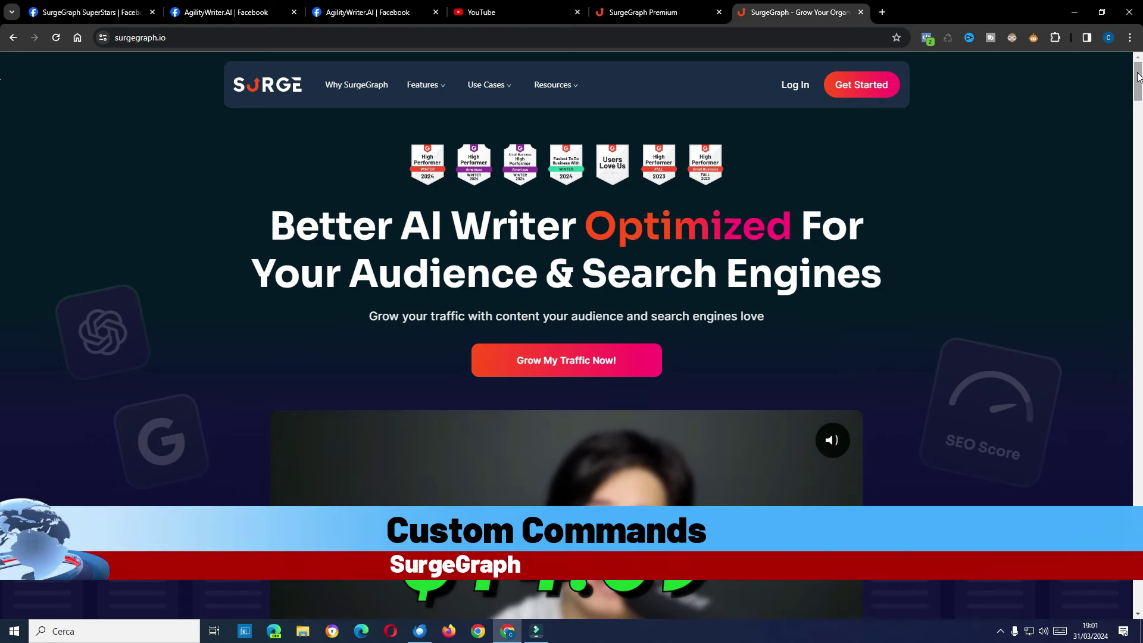
# Scroll down the surgegraph.io homepage through testimonials and the free gifts offer to the pricing plans
pyautogui.moveTo(1137, 76); pyautogui.dragTo(1138, 344)
pyautogui.scroll(-20, 2, 352)
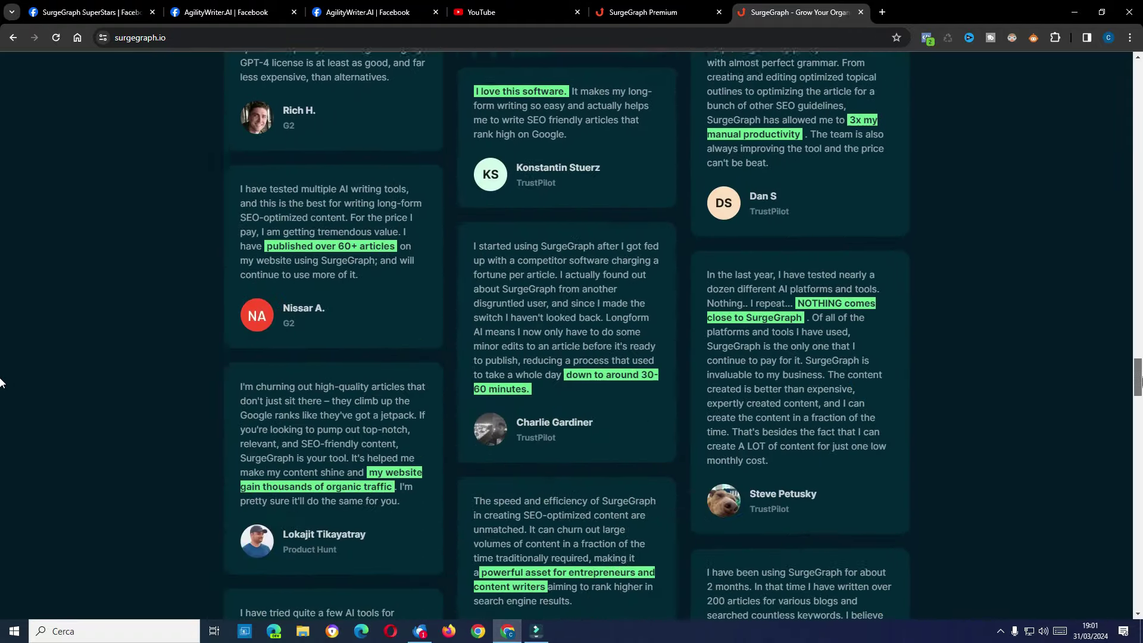
pyautogui.scroll(-20, 1033, 289)
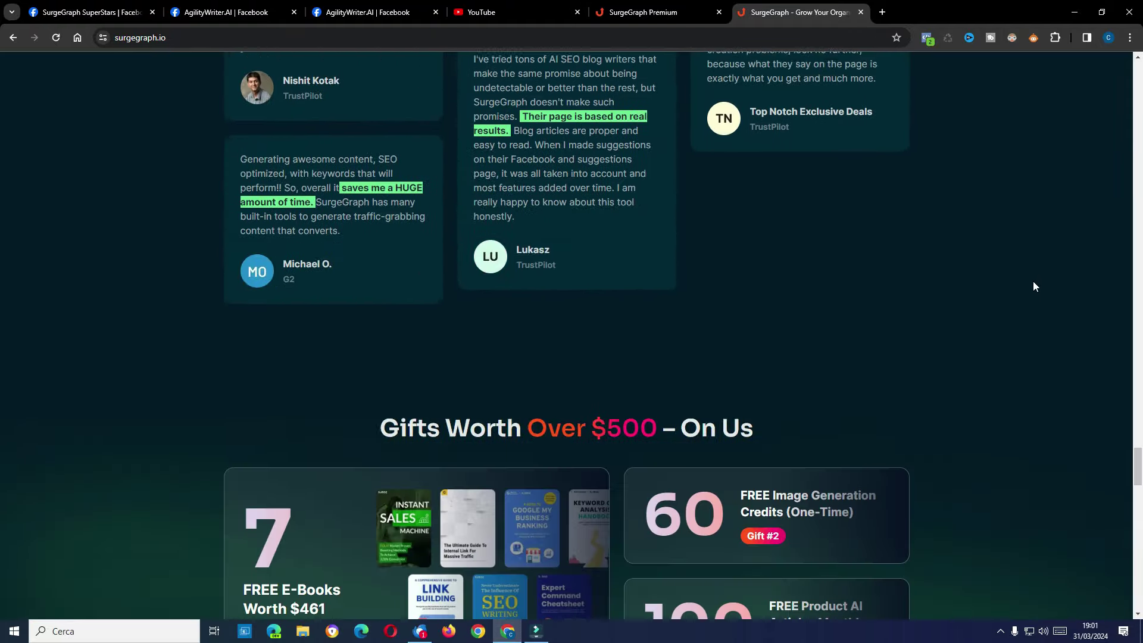
pyautogui.scroll(-1, 1031, 284)
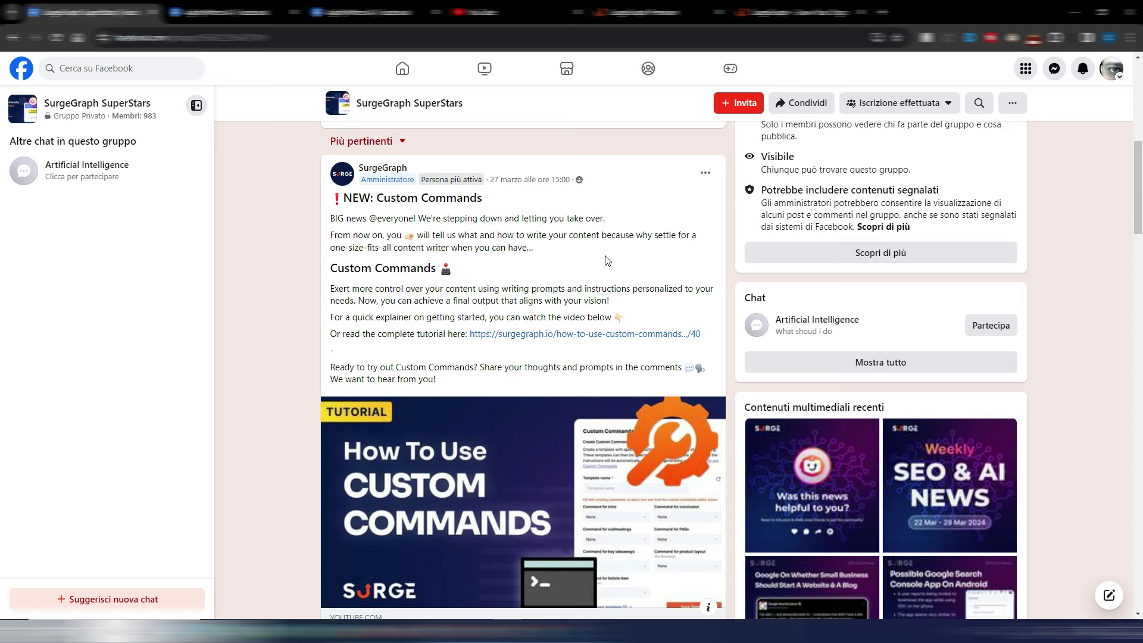
# Switch to the SurgeGraph Premium tab to bring up the Content Writer
pyautogui.click(646, 12)
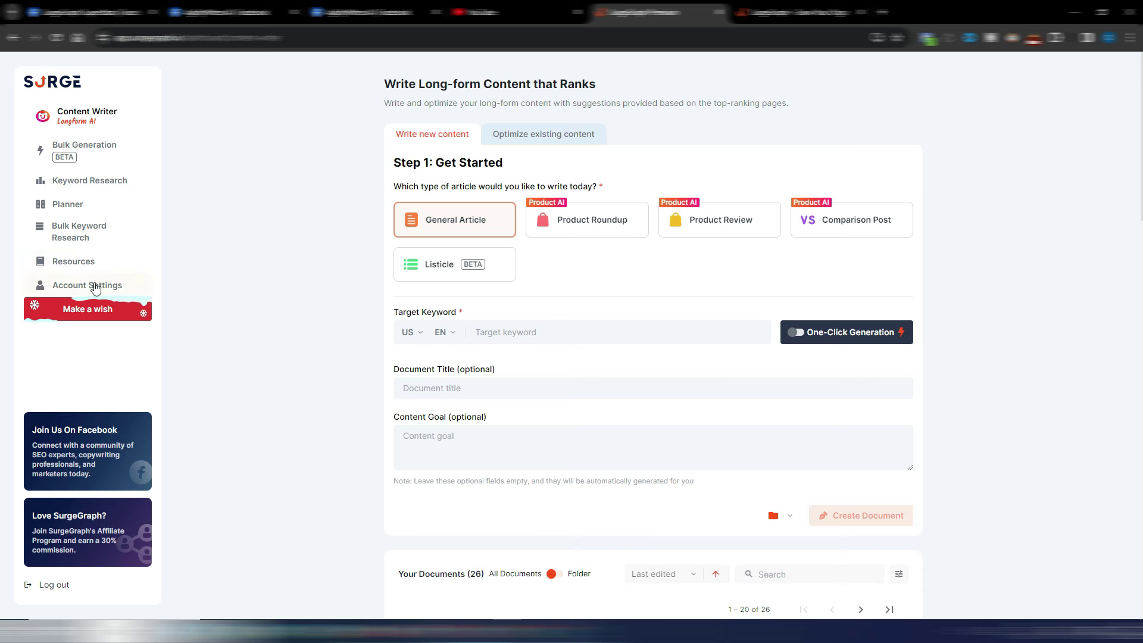
# In the Custom Commands Editor, load Write without fluff, then the Use Primary Keyword Variants command
pyautogui.click(90, 288)
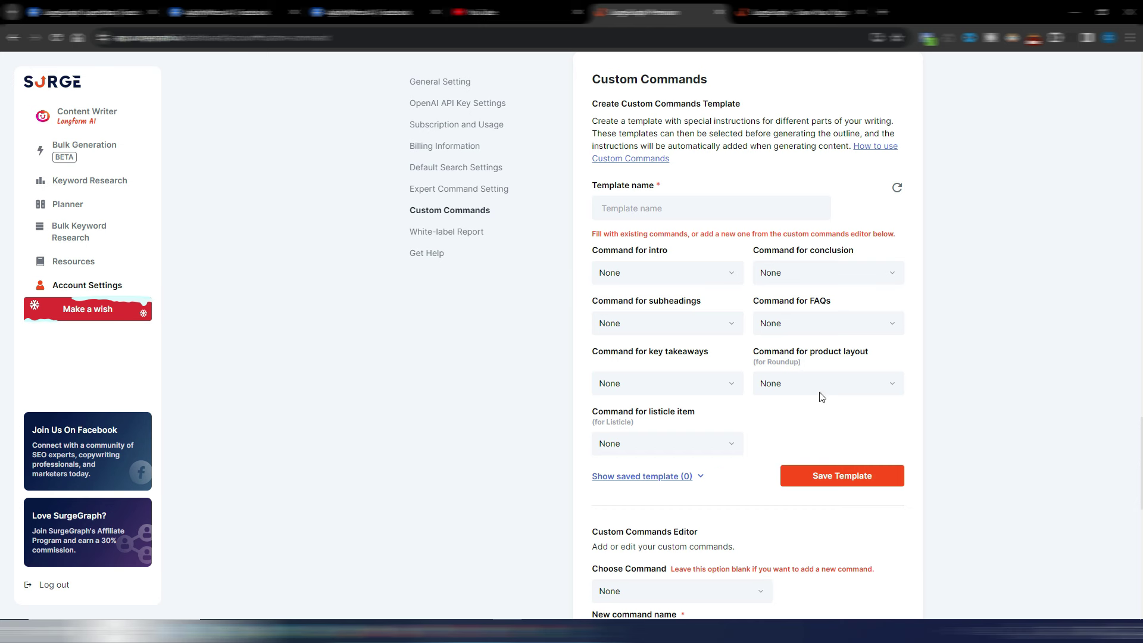
pyautogui.scroll(-4, 971, 373)
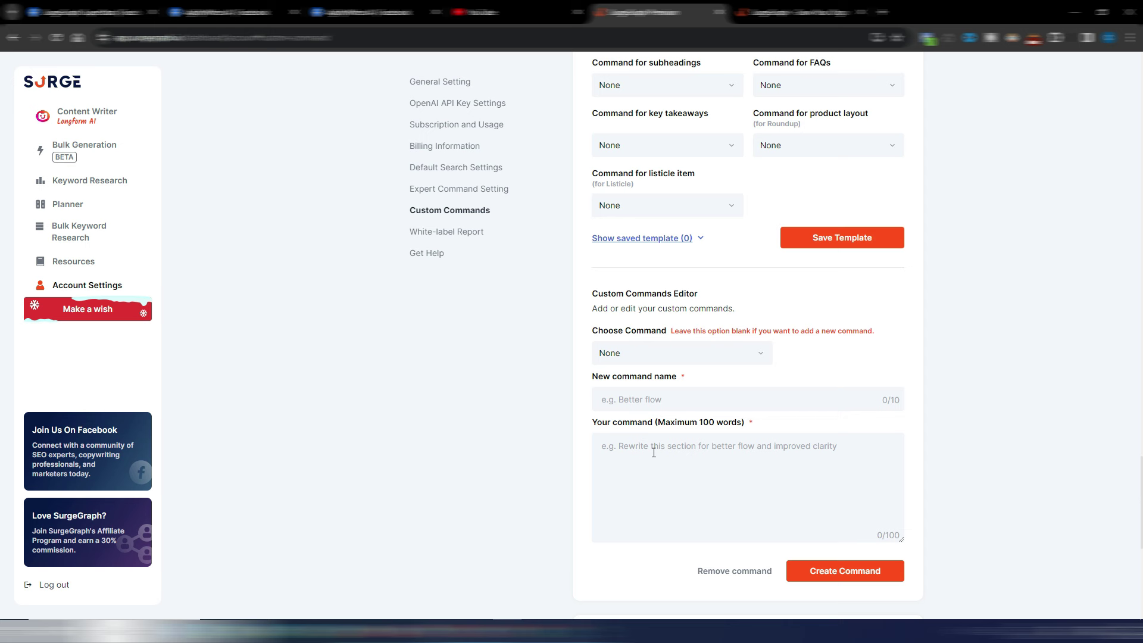
pyautogui.click(760, 353)
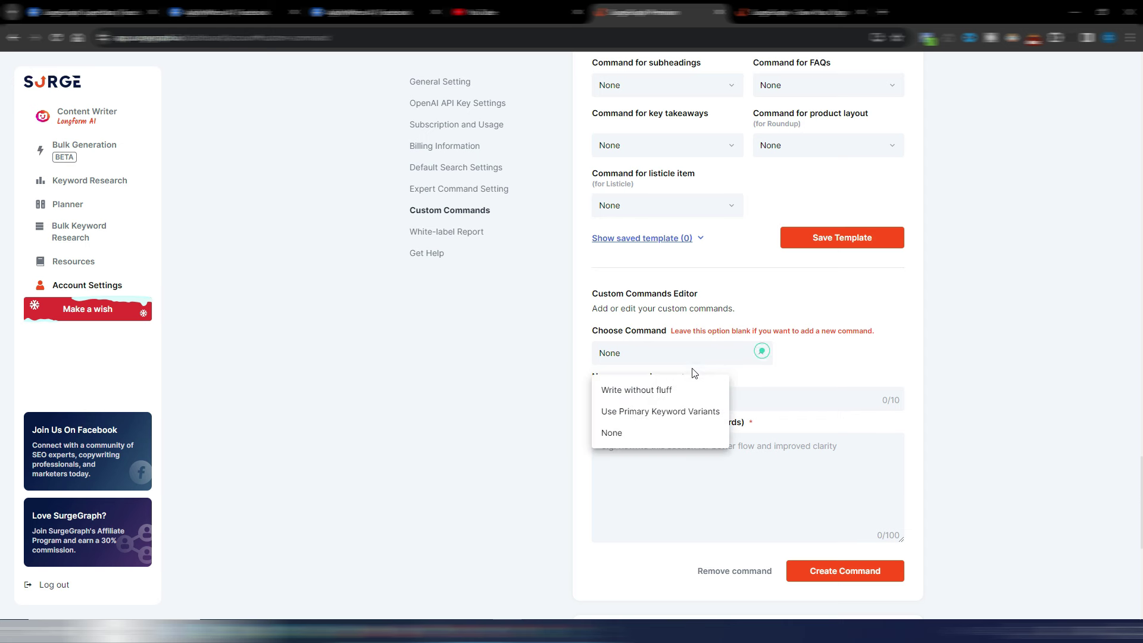
pyautogui.click(630, 396)
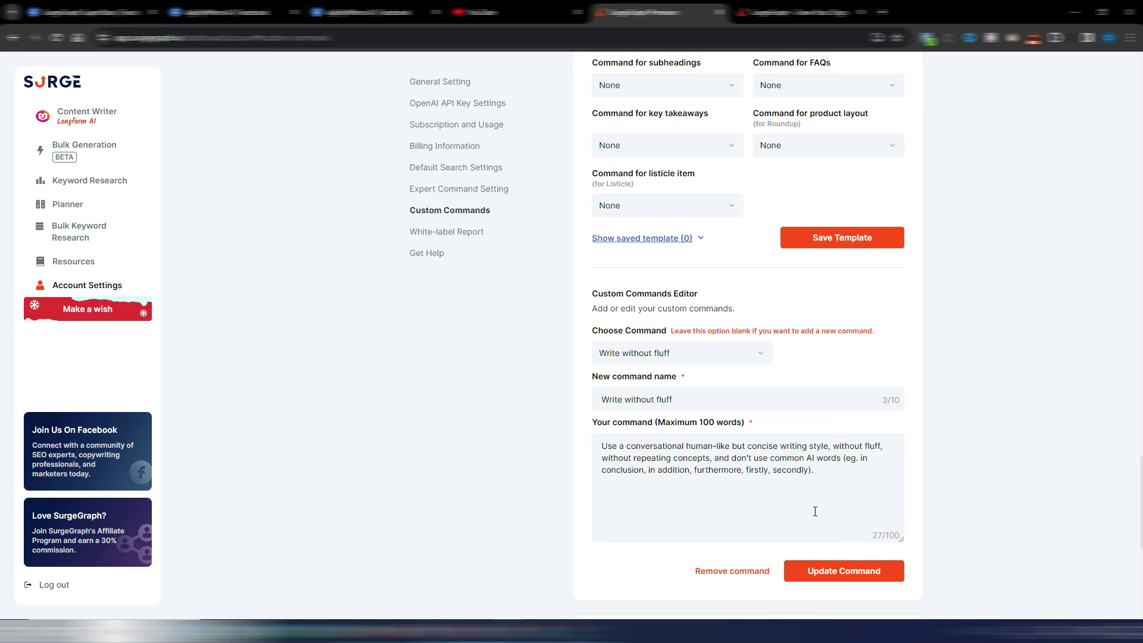
pyautogui.click(715, 356)
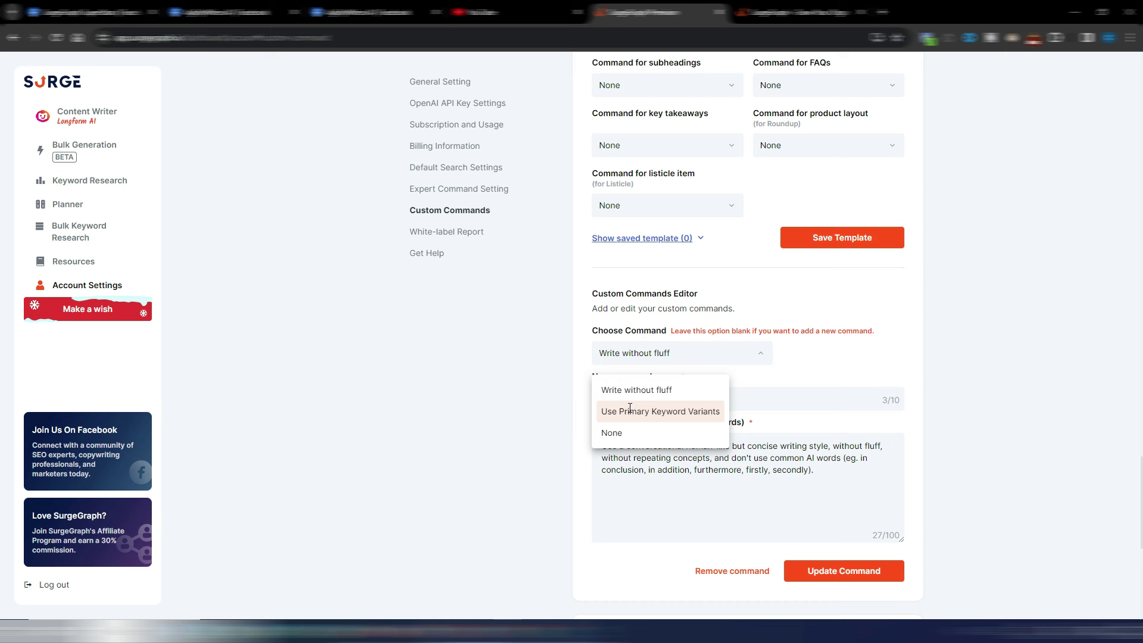
pyautogui.click(630, 411)
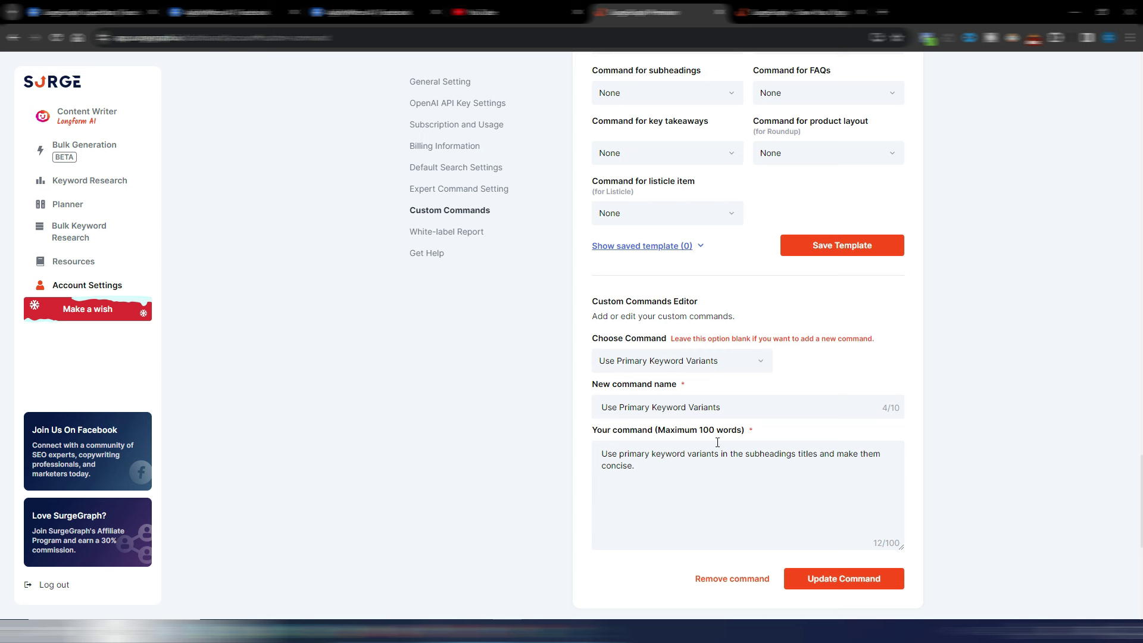
# Name a template 'test': Write without fluff for intro and conclusion, Use Primary Keyword Variants for subheadings
pyautogui.scroll(3, 715, 447)
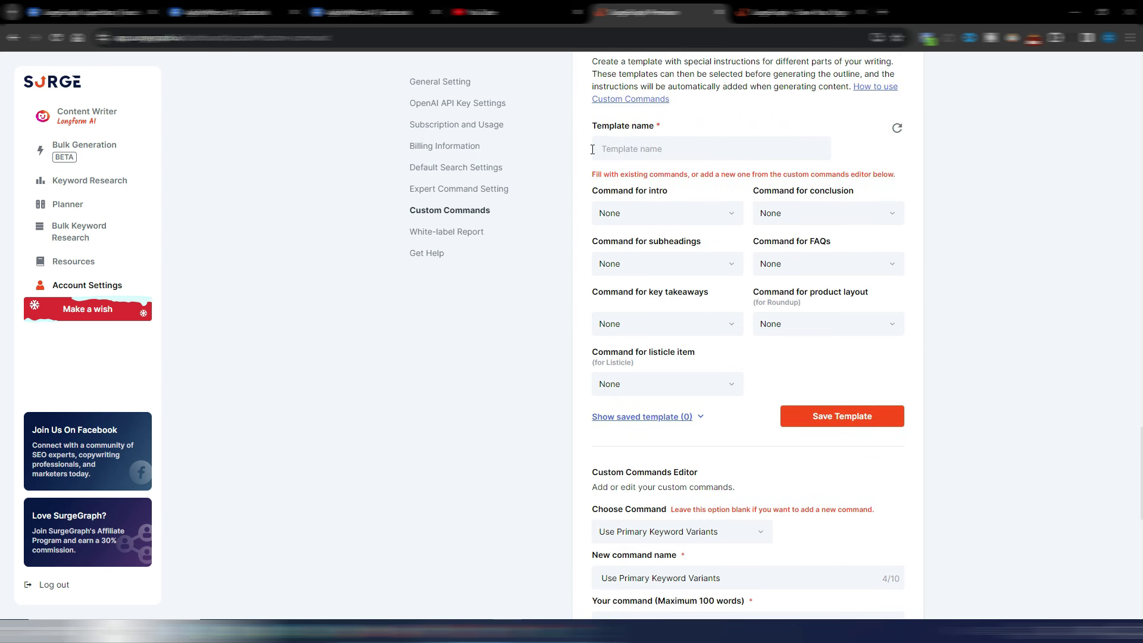
pyautogui.click(633, 146)
pyautogui.write('test')
pyautogui.click(724, 216)
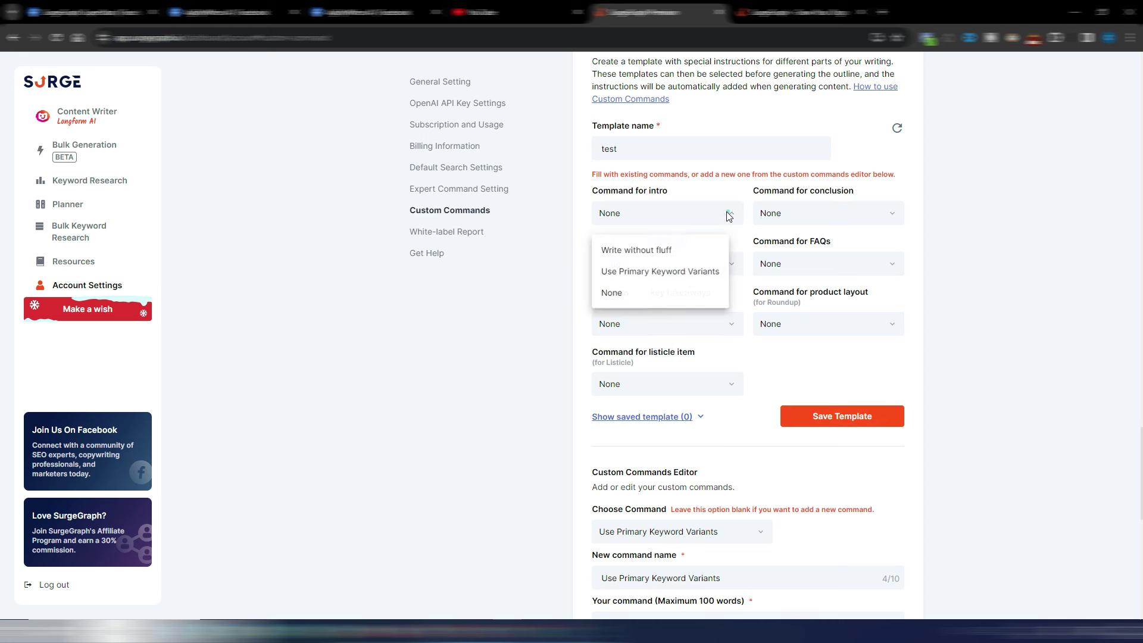
pyautogui.click(630, 251)
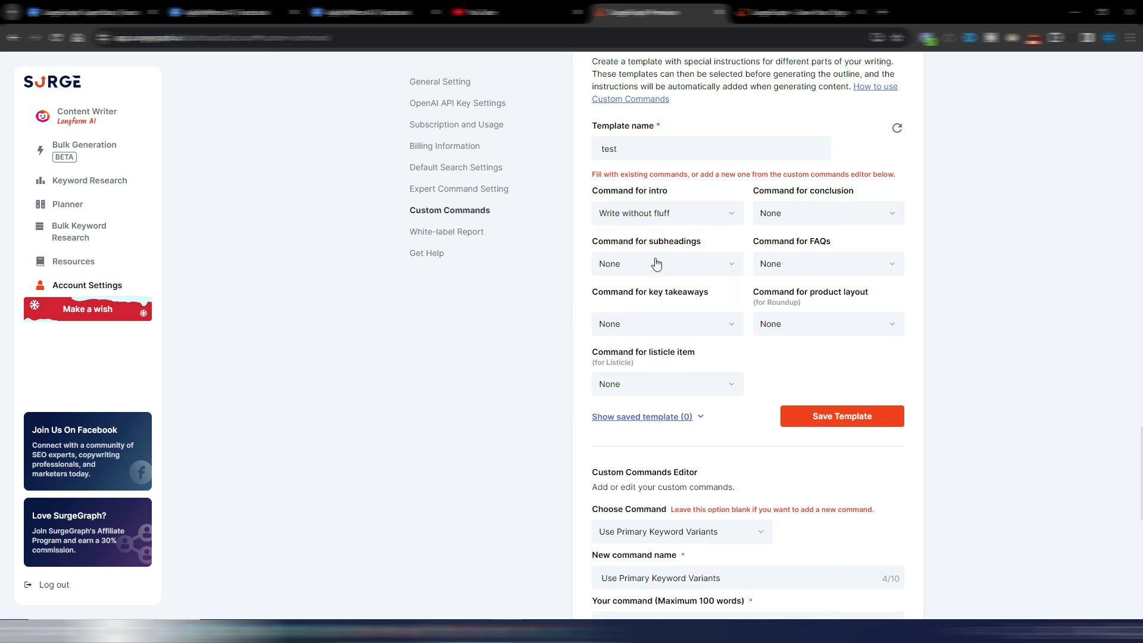
pyautogui.click(730, 266)
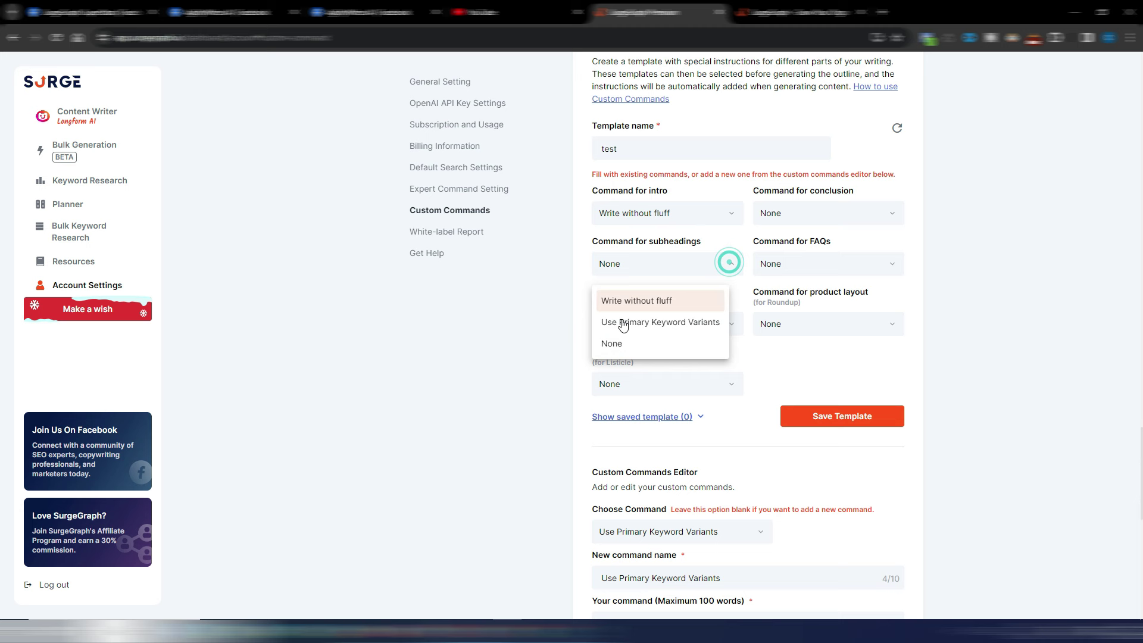
pyautogui.click(667, 325)
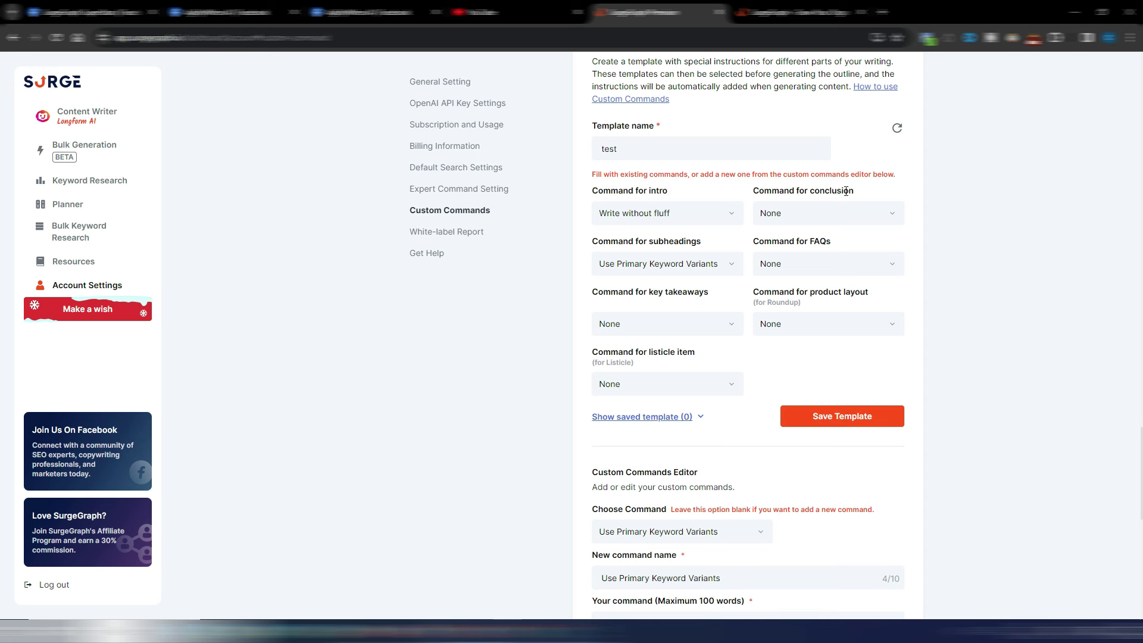
pyautogui.click(864, 213)
pyautogui.click(797, 248)
# Save the test template and briefly show, then hide, the saved templates list
pyautogui.click(840, 416)
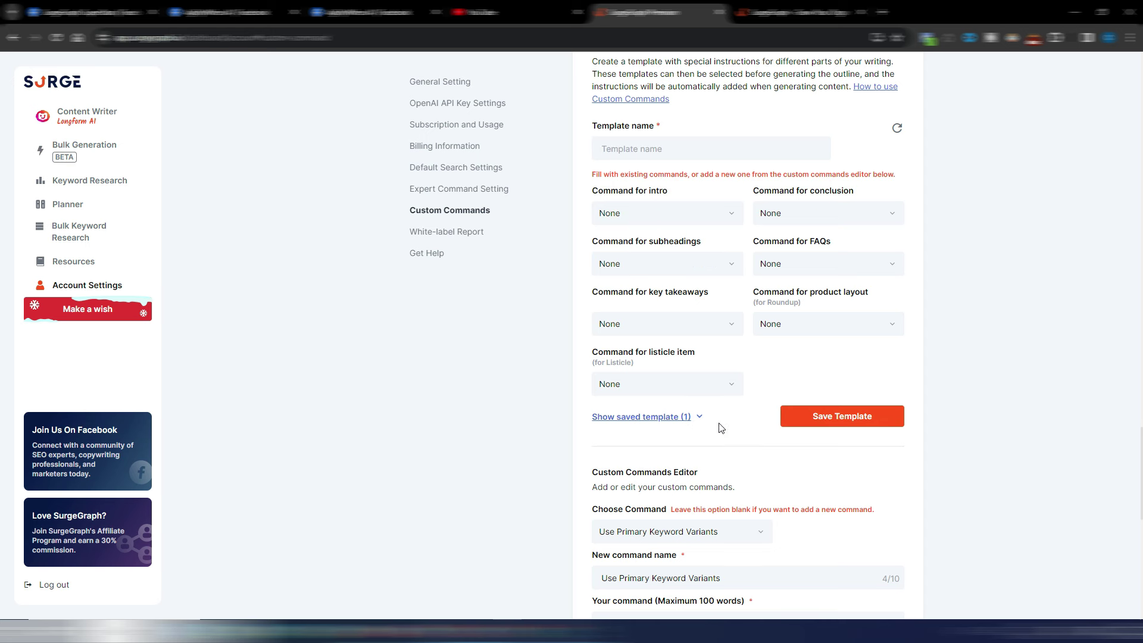
pyautogui.click(680, 419)
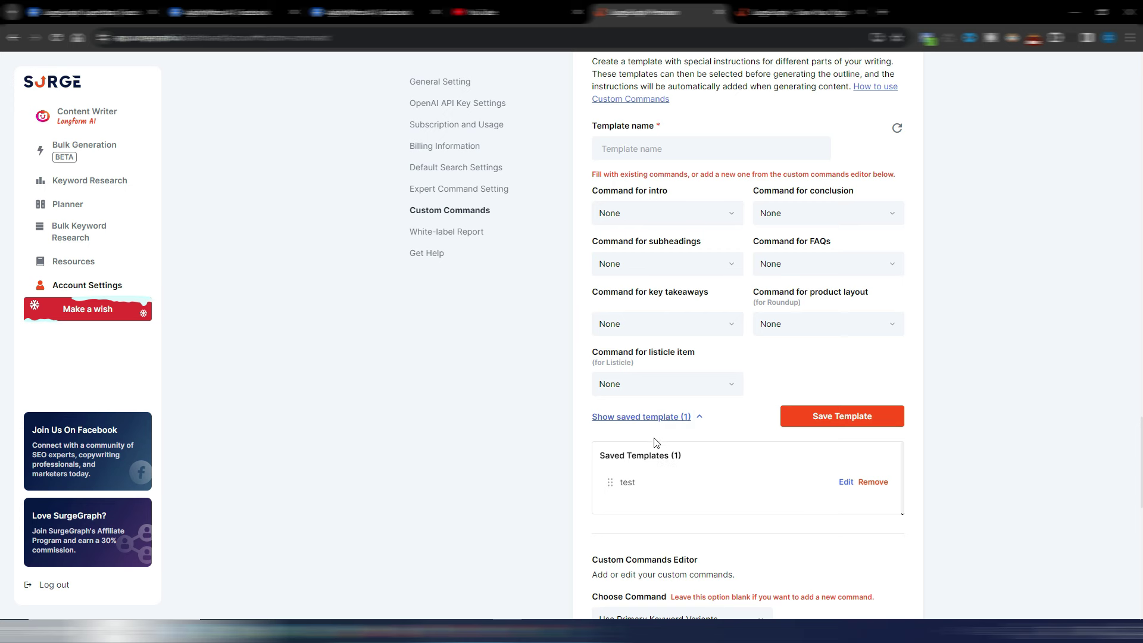
pyautogui.click(674, 416)
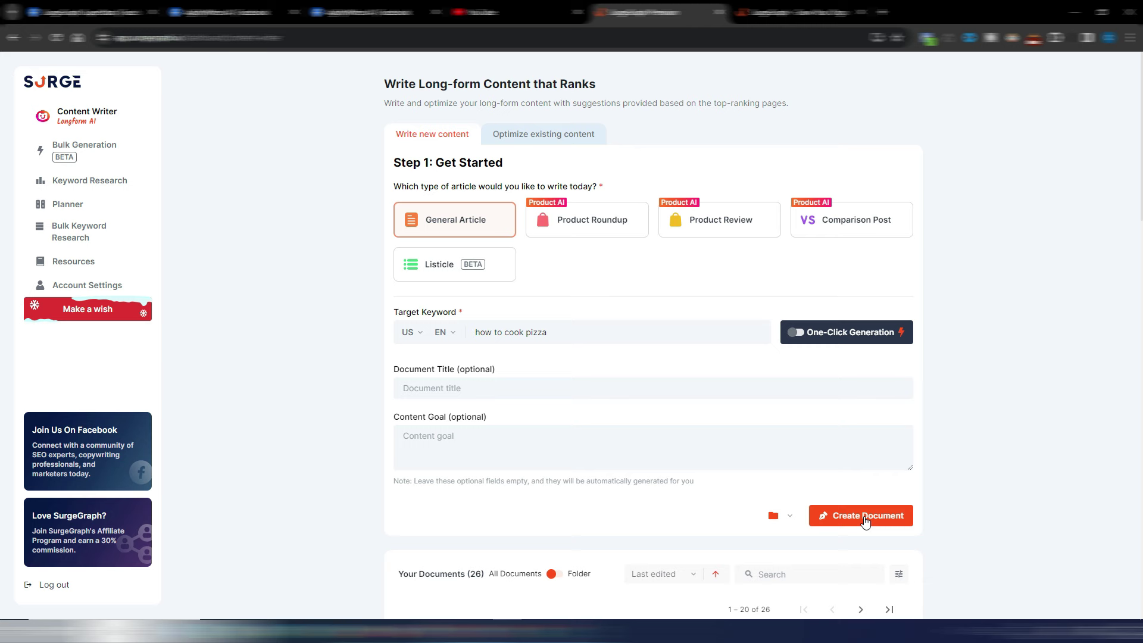
# Create the 'how to cook pizza' document, enable custom commands with template test, and generate the outline
pyautogui.click(868, 515)
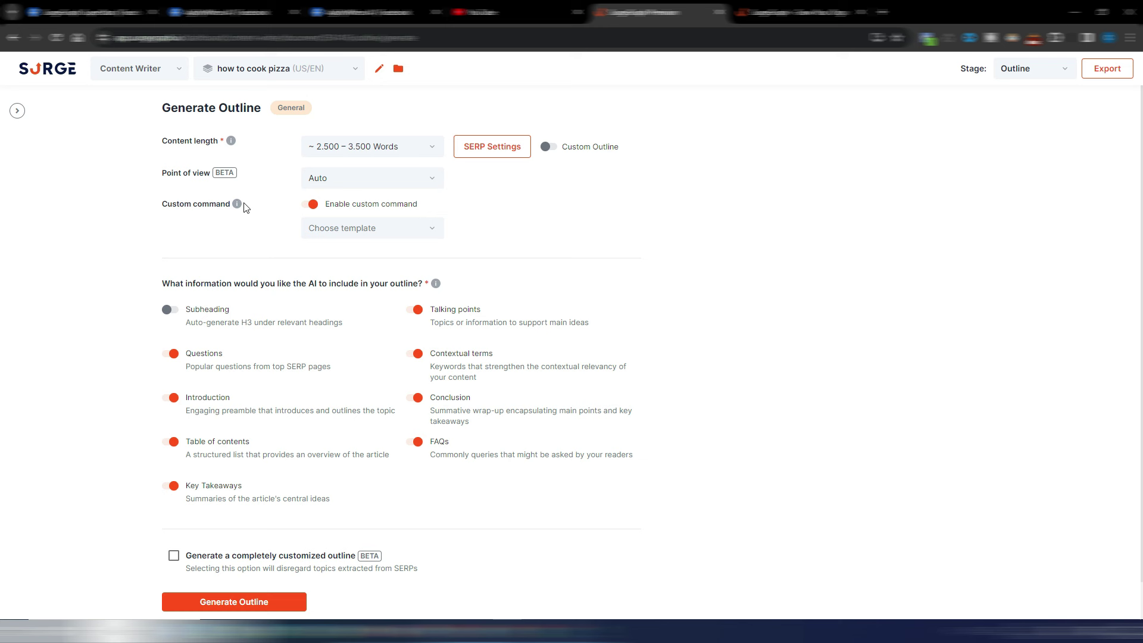
pyautogui.click(316, 208)
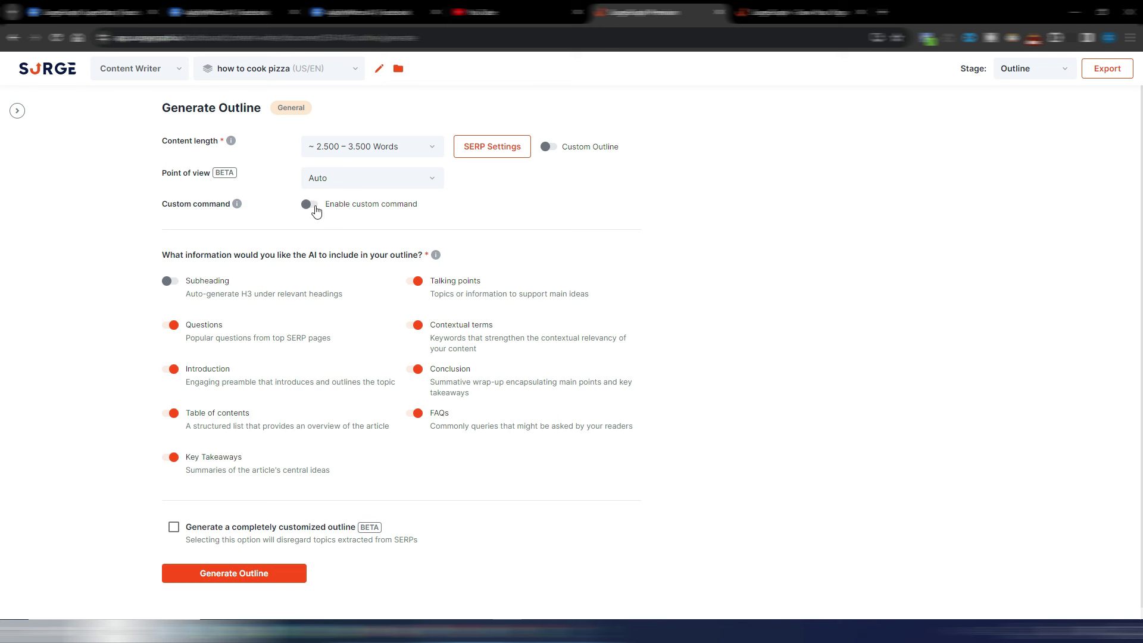
pyautogui.click(309, 205)
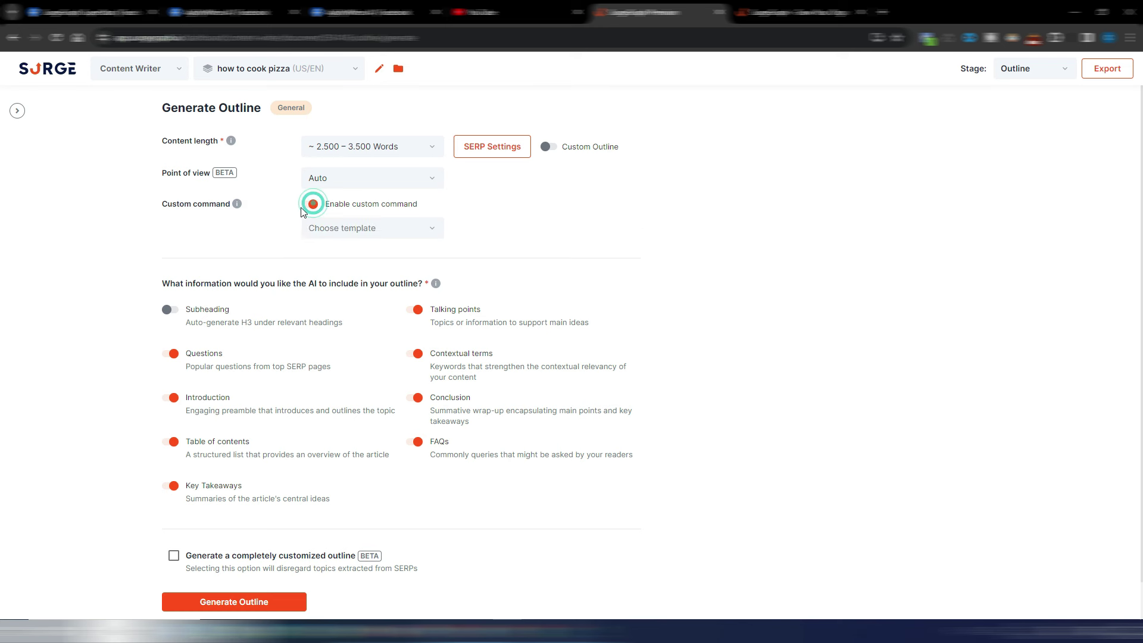
pyautogui.click(431, 231)
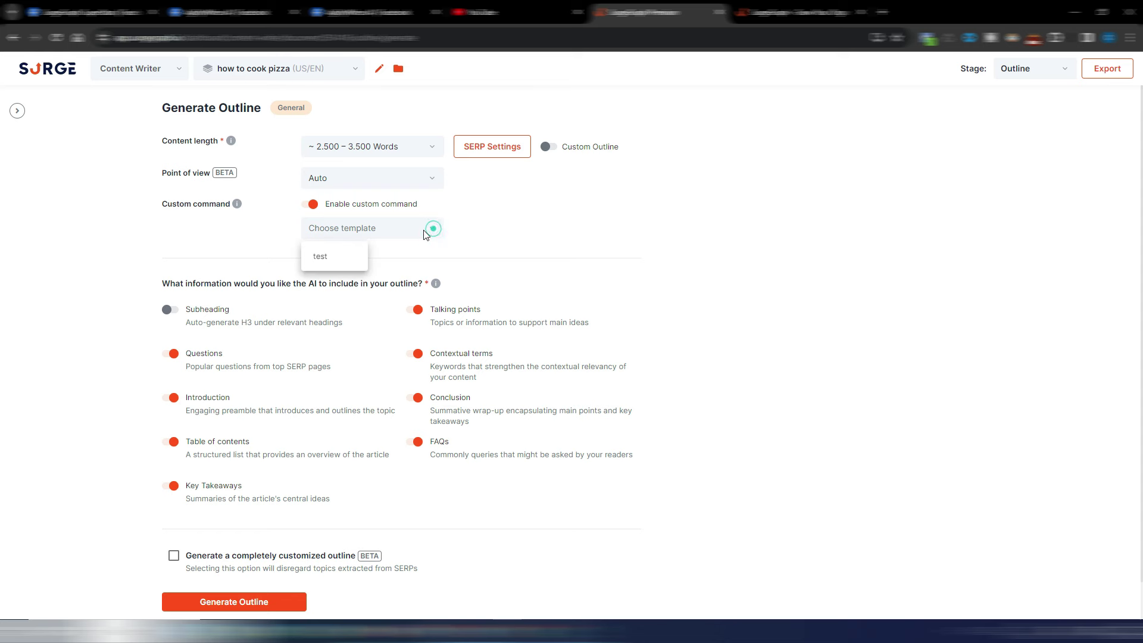
pyautogui.click(337, 257)
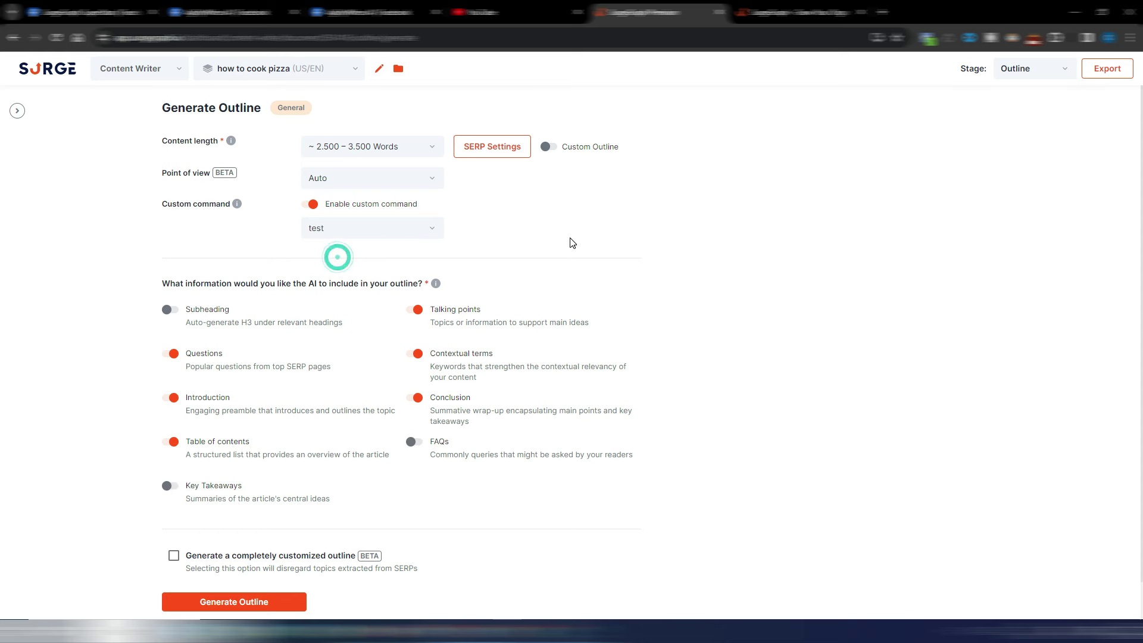
pyautogui.click(283, 602)
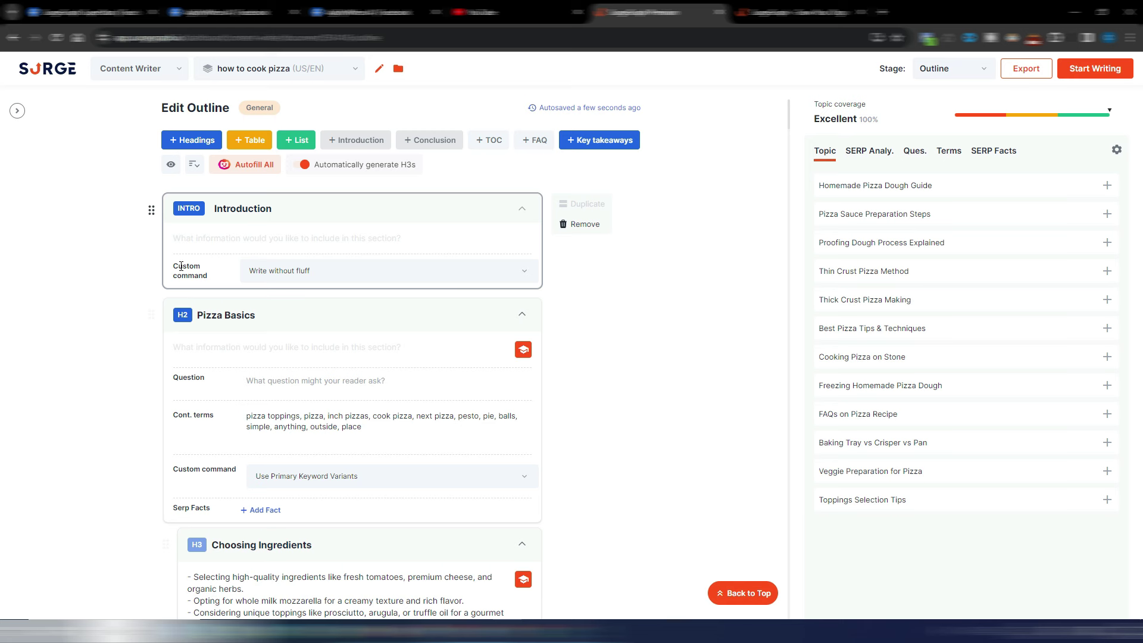
# Check the Introduction's command choices, then start writing the pizza article from the outline
pyautogui.click(526, 271)
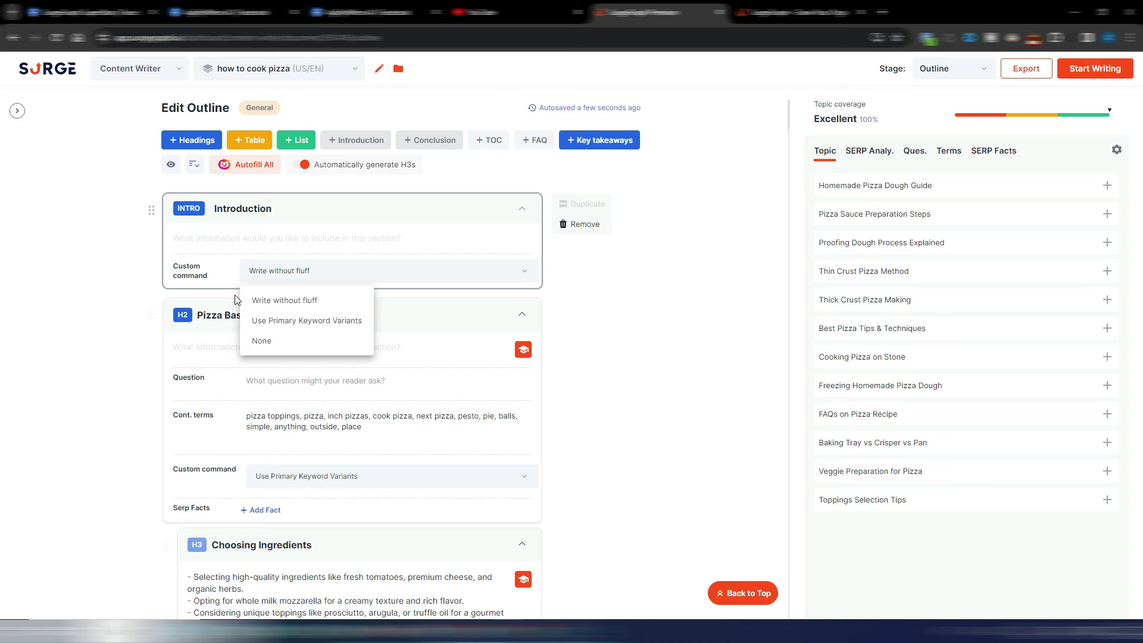
pyautogui.click(622, 313)
pyautogui.scroll(-3, 622, 384)
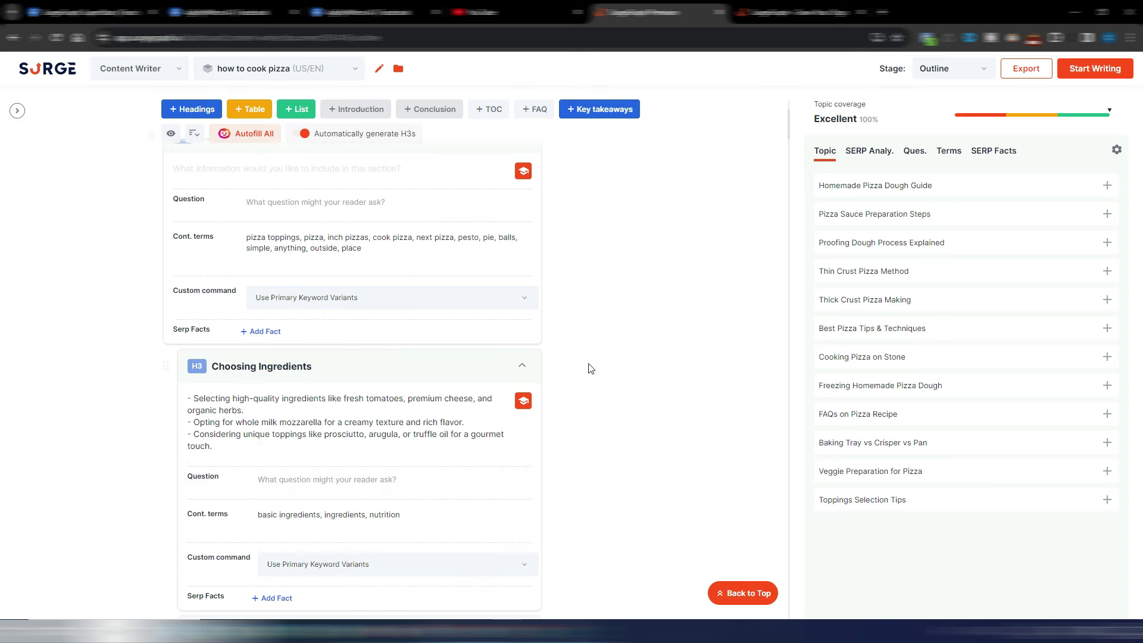
pyautogui.scroll(-8, 608, 416)
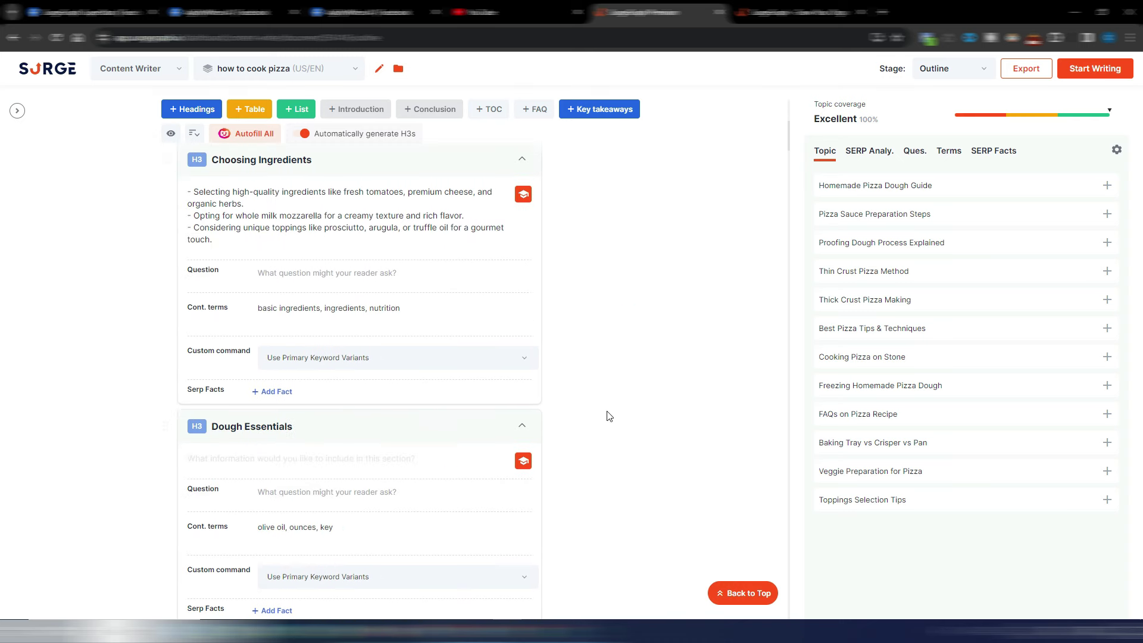
pyautogui.scroll(6, 608, 406)
pyautogui.scroll(5, 608, 403)
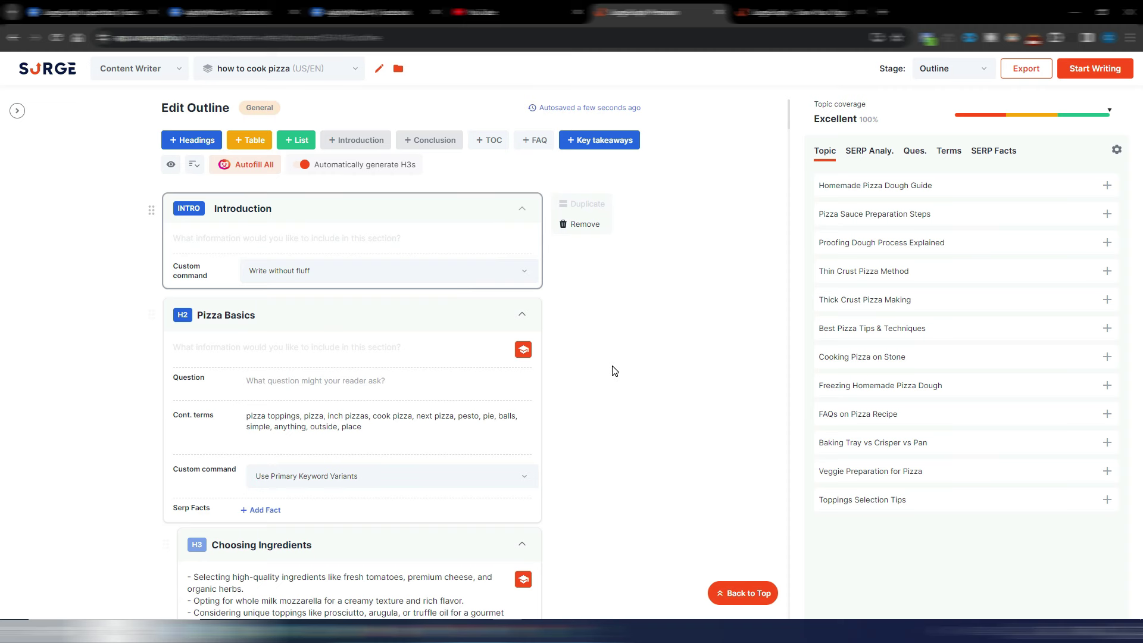
pyautogui.click(1096, 69)
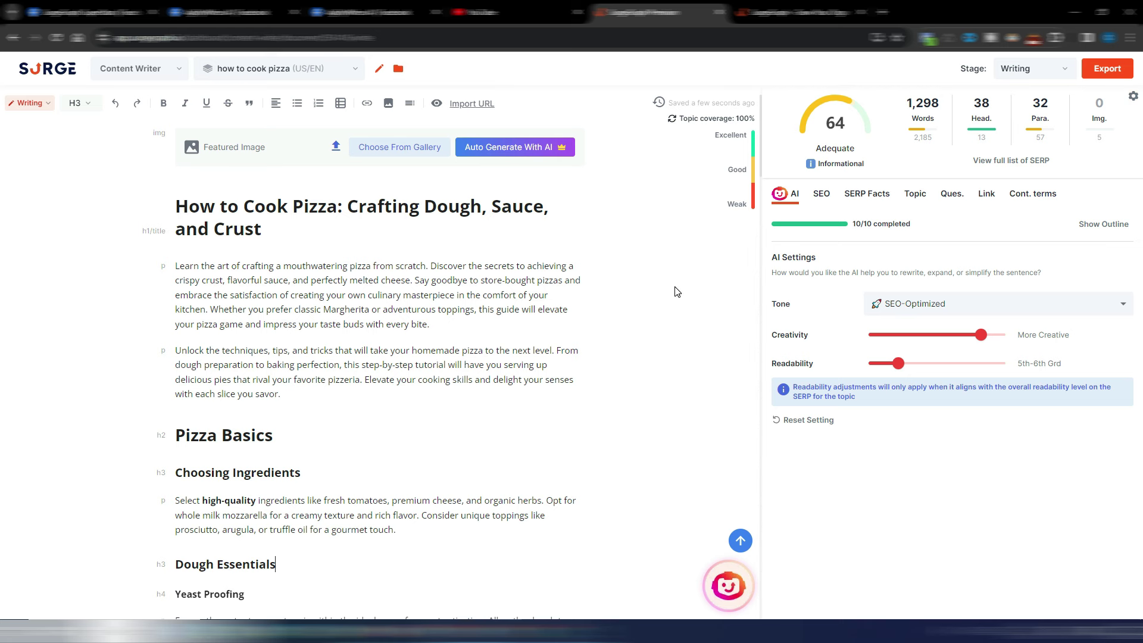
# Scroll down through the body of the generated pizza article
pyautogui.scroll(-5, 675, 291)
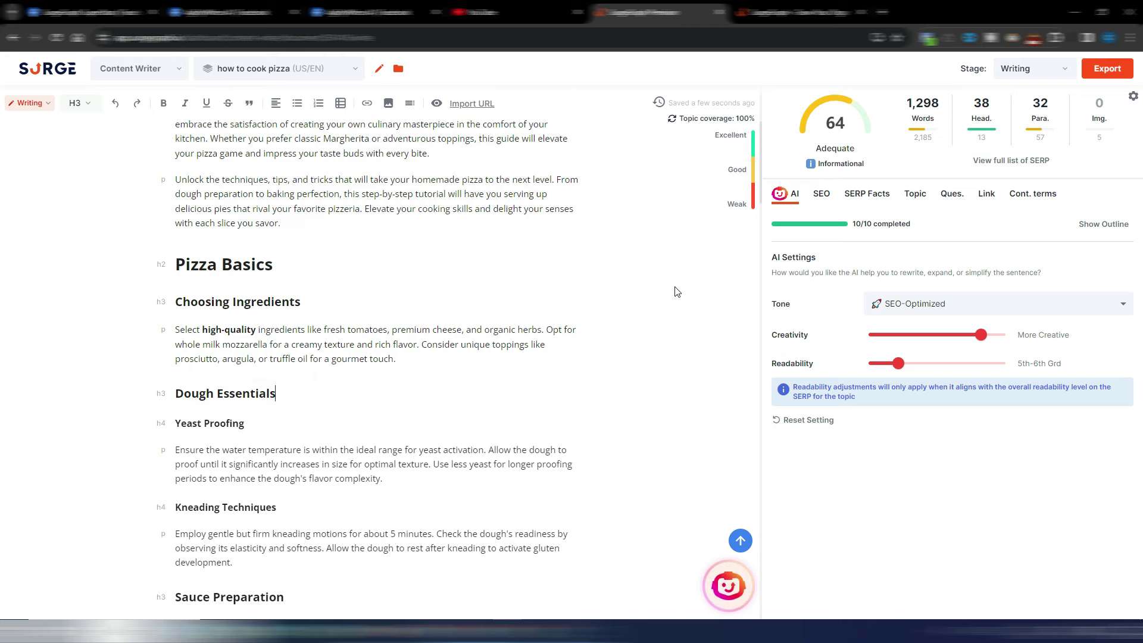
pyautogui.scroll(-7, 674, 292)
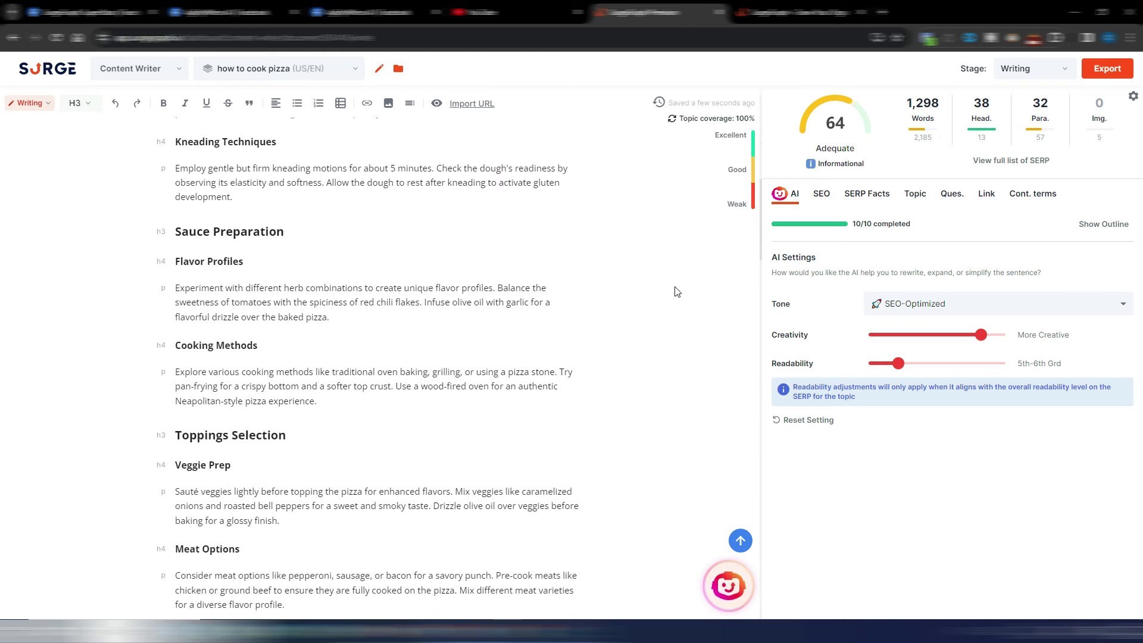
pyautogui.scroll(-7, 675, 292)
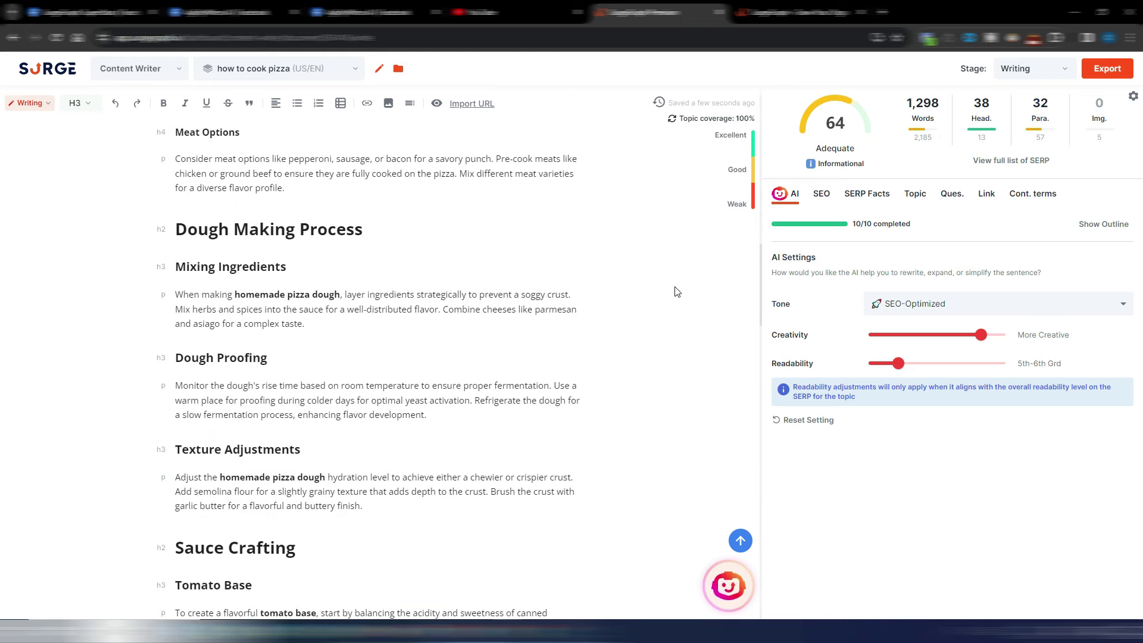
pyautogui.scroll(-6, 675, 292)
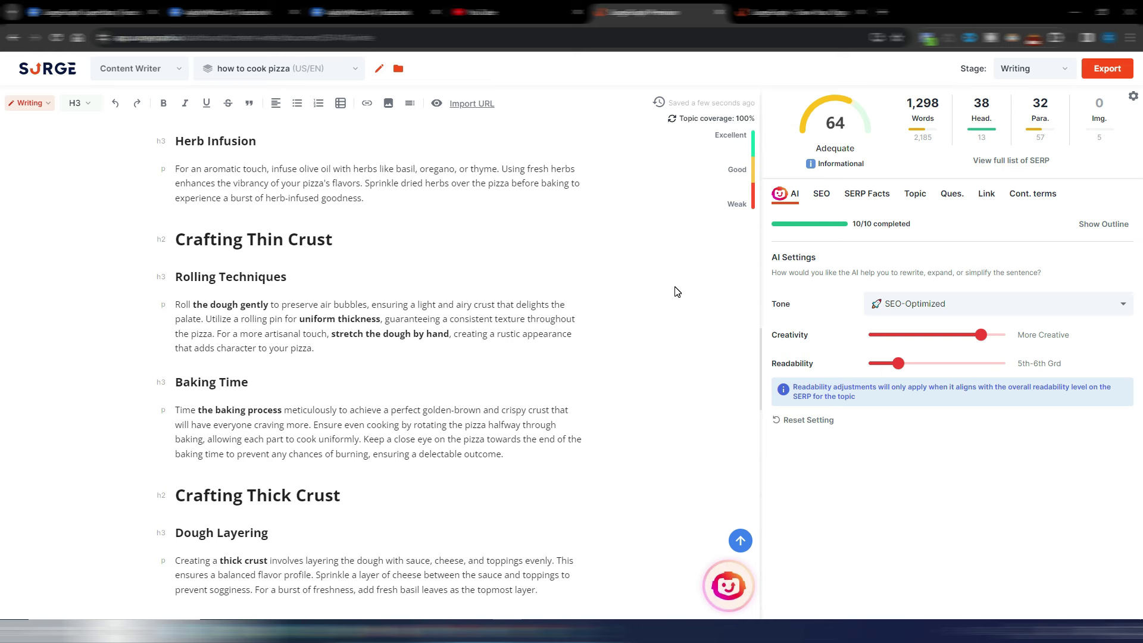
pyautogui.scroll(-2, 675, 292)
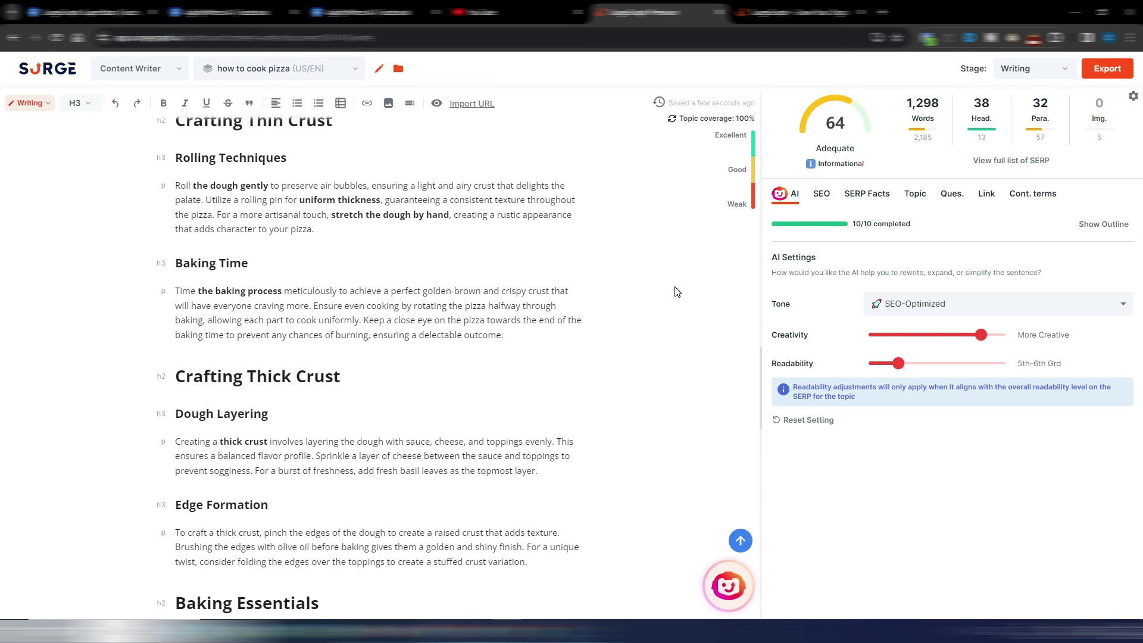
pyautogui.scroll(-5, 675, 292)
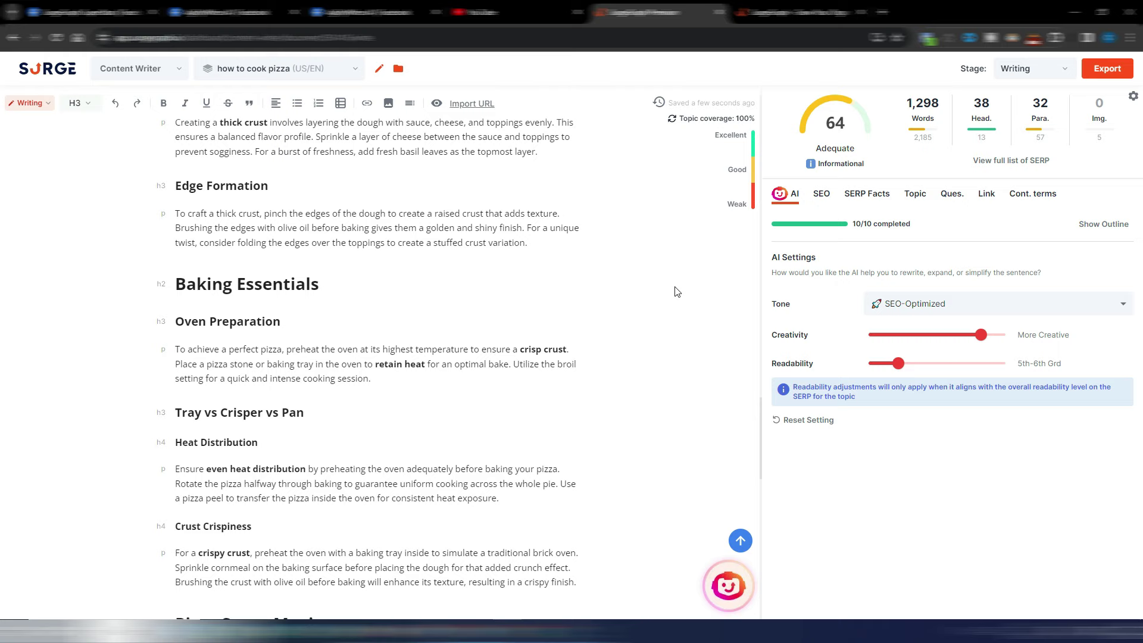
pyautogui.scroll(-5, 675, 291)
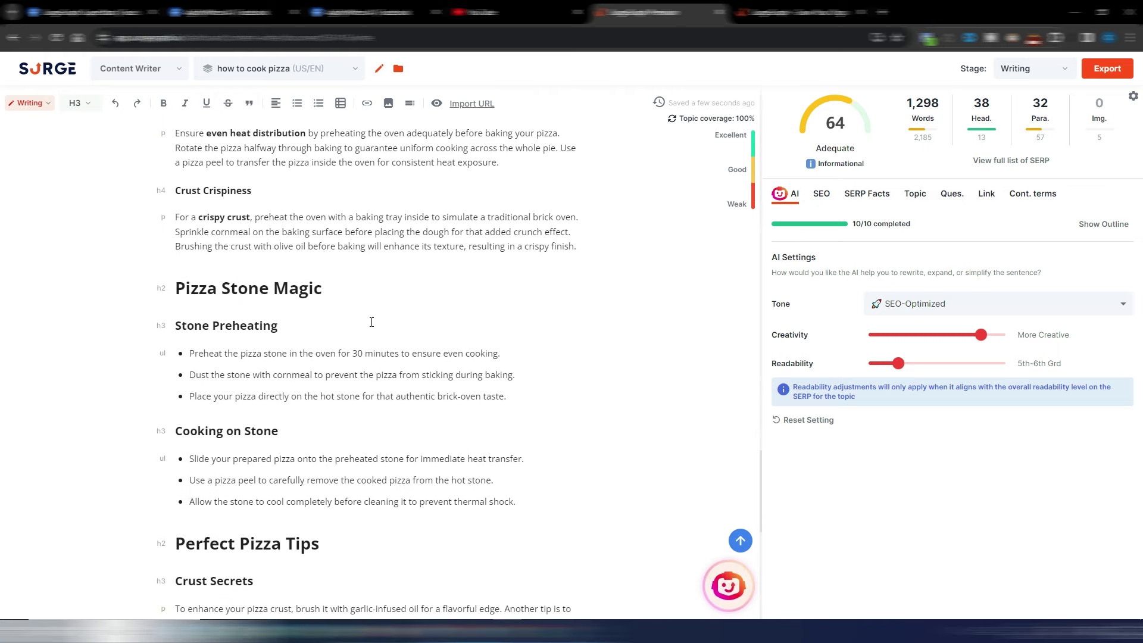
# Preview AI options on the Pizza Stone Magic and Perfect Pizza Tips headings, then switch to the next tab
pyautogui.tripleClick(347, 286)
pyautogui.click(676, 297)
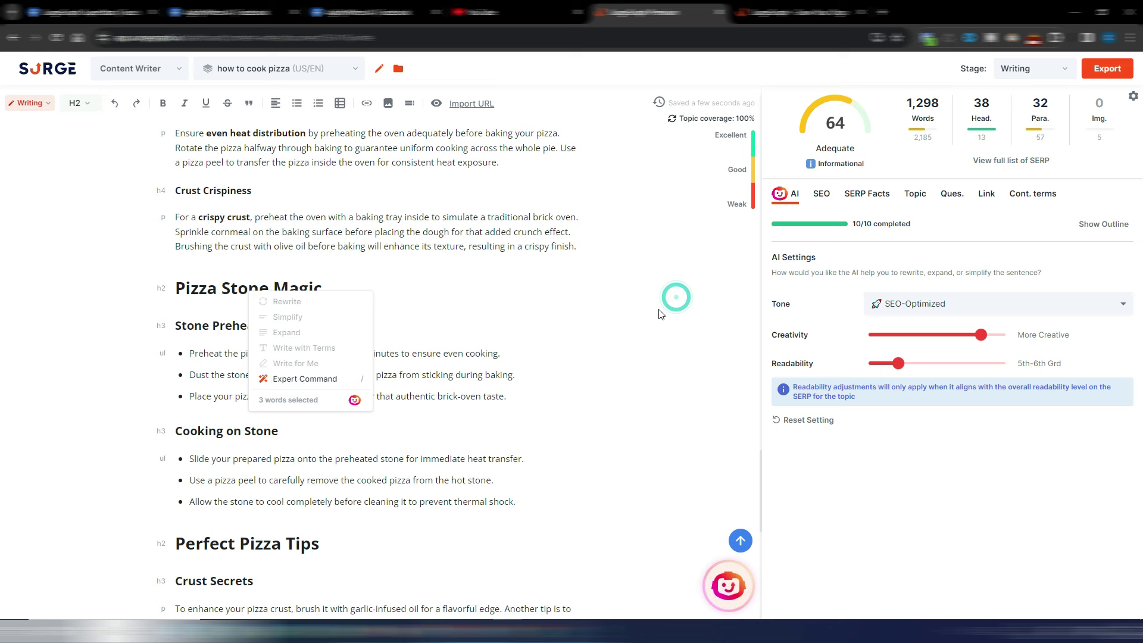
pyautogui.click(566, 325)
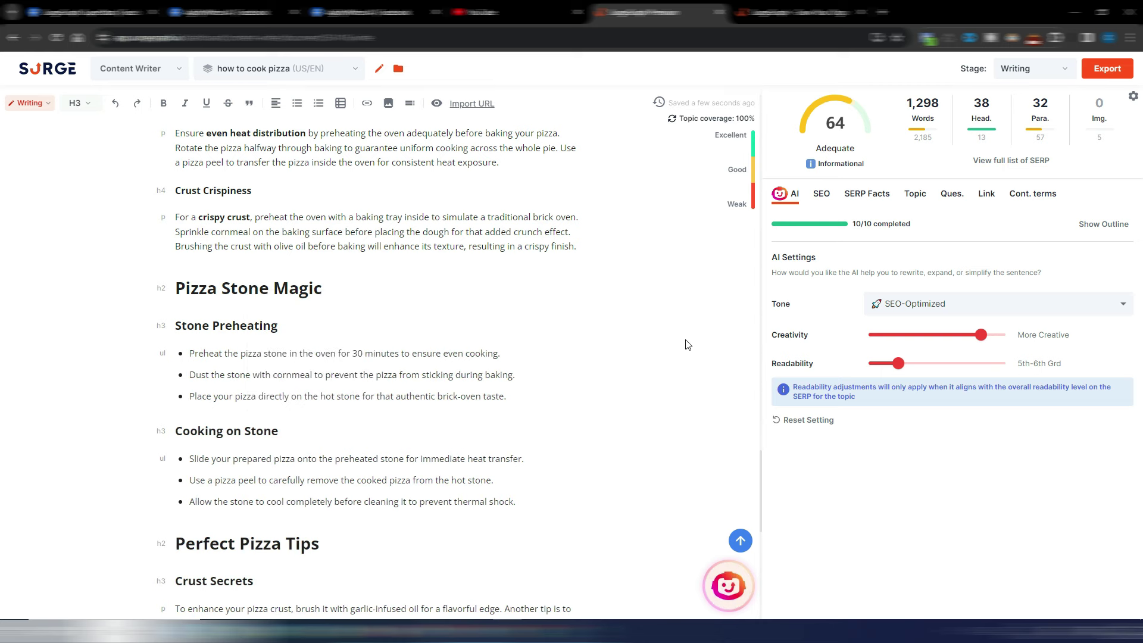
pyautogui.scroll(-5, 652, 334)
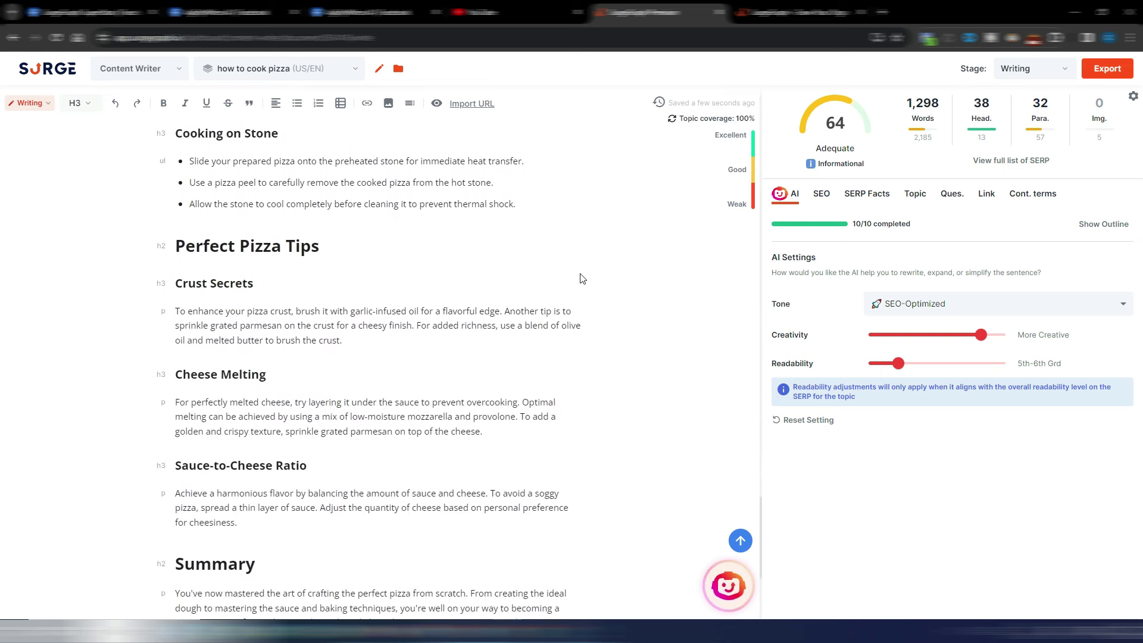
pyautogui.tripleClick(309, 246)
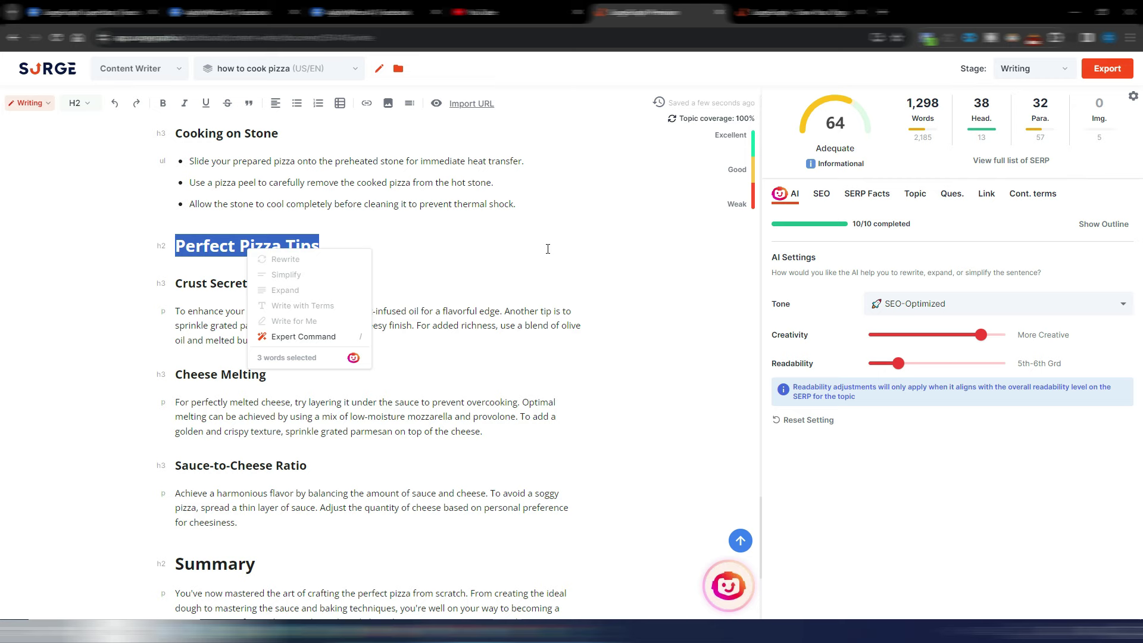
pyautogui.scroll(-4, 684, 287)
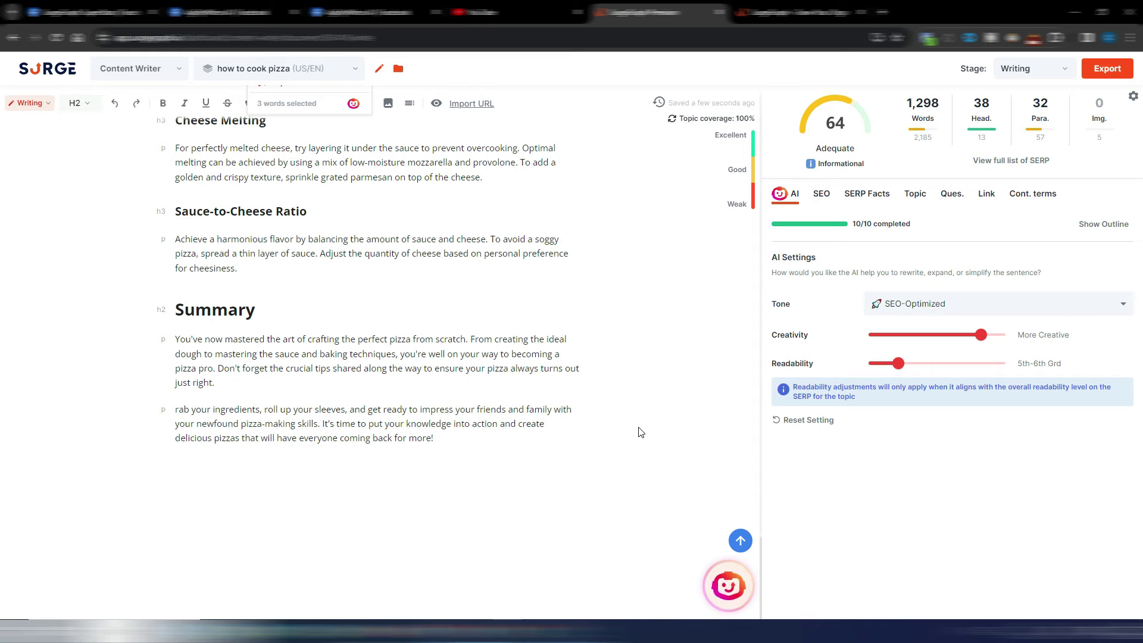
pyautogui.scroll(10, 643, 429)
pyautogui.moveTo(763, 441); pyautogui.dragTo(758, 127)
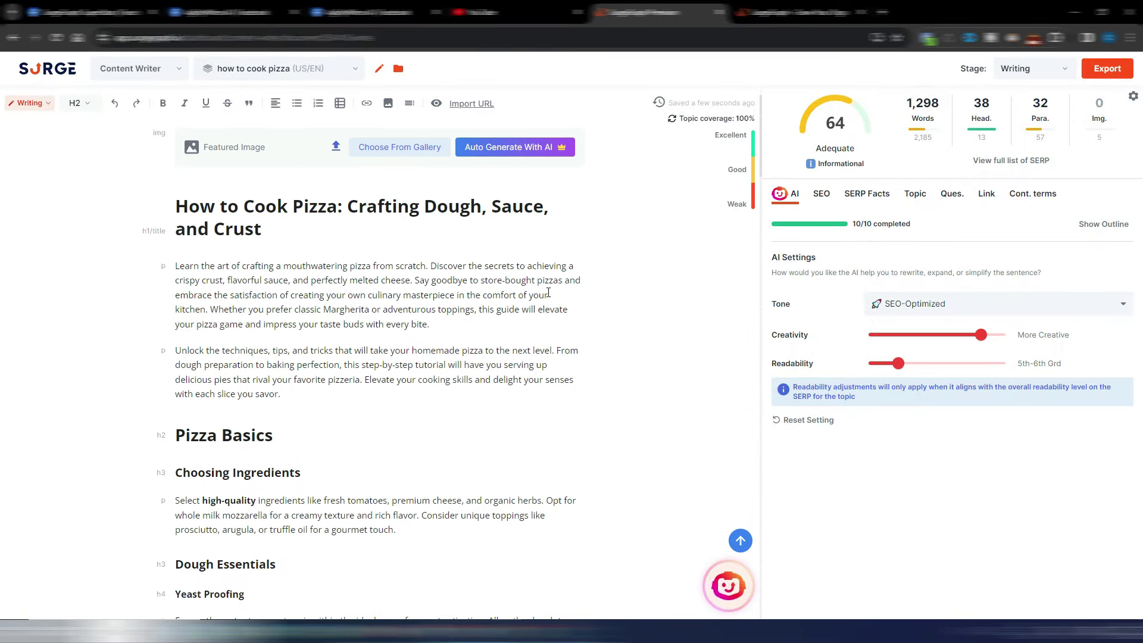
pyautogui.hotkey('ctrl', 'Tab')
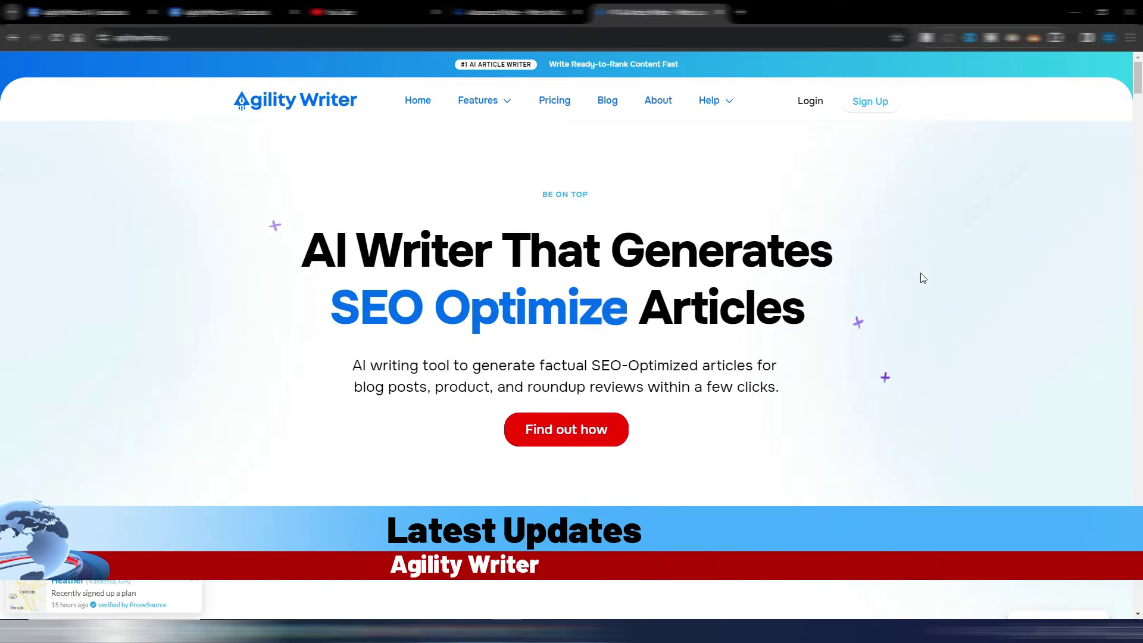
# Open Agility Writer's Pricing page and scroll to the Basic, Standard and Pro monthly plans
pyautogui.scroll(-12, 1138, 84)
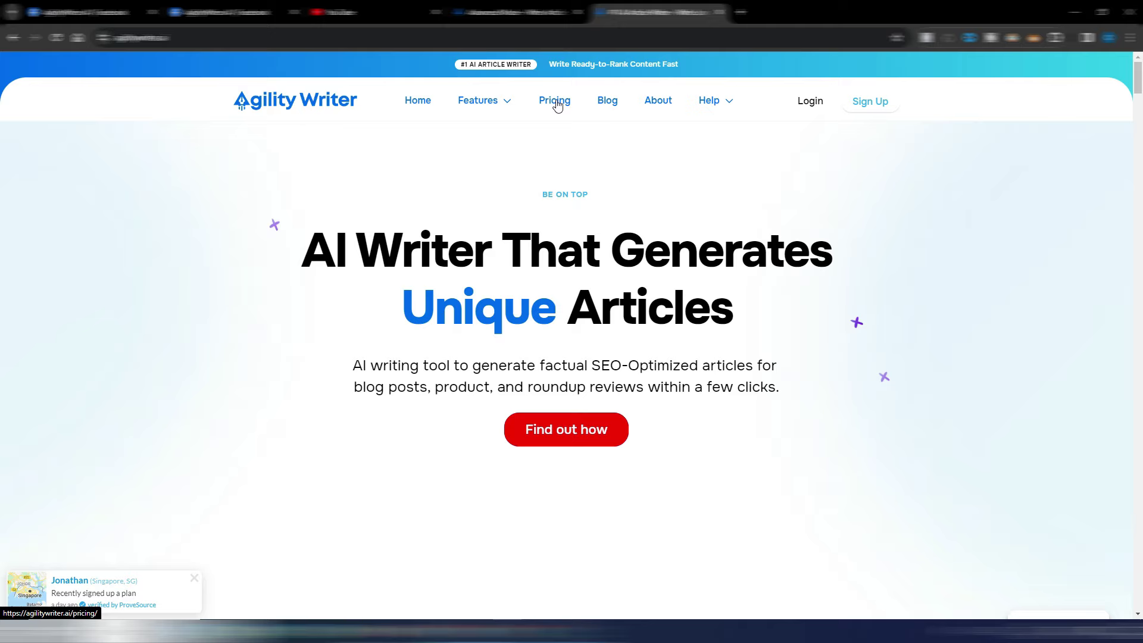
pyautogui.click(556, 103)
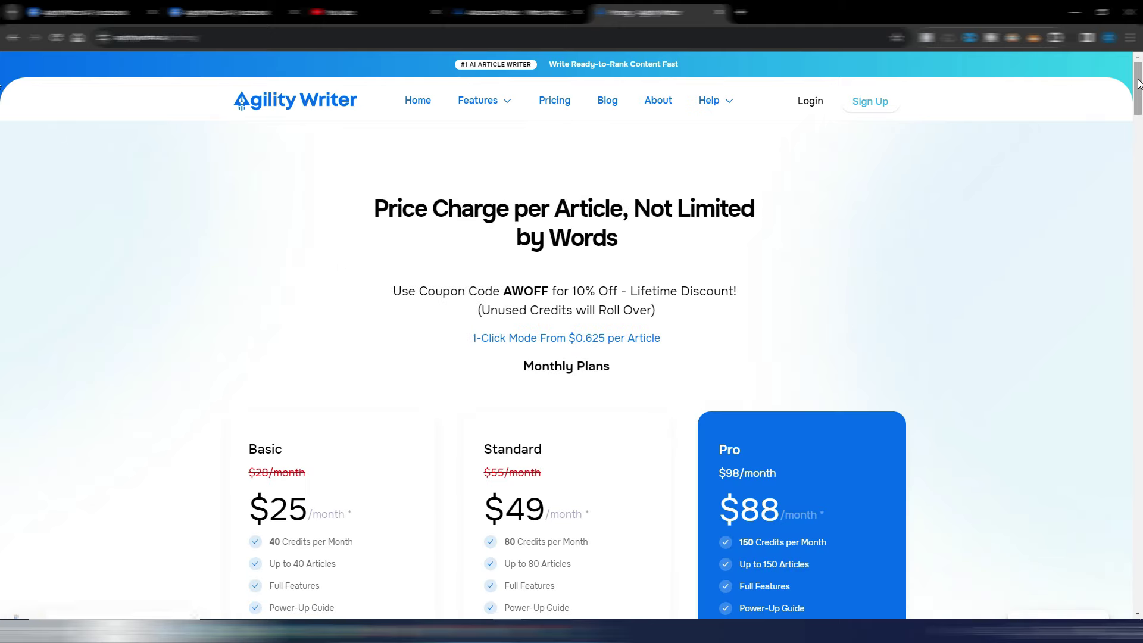
pyautogui.scroll(-3, 2, 92)
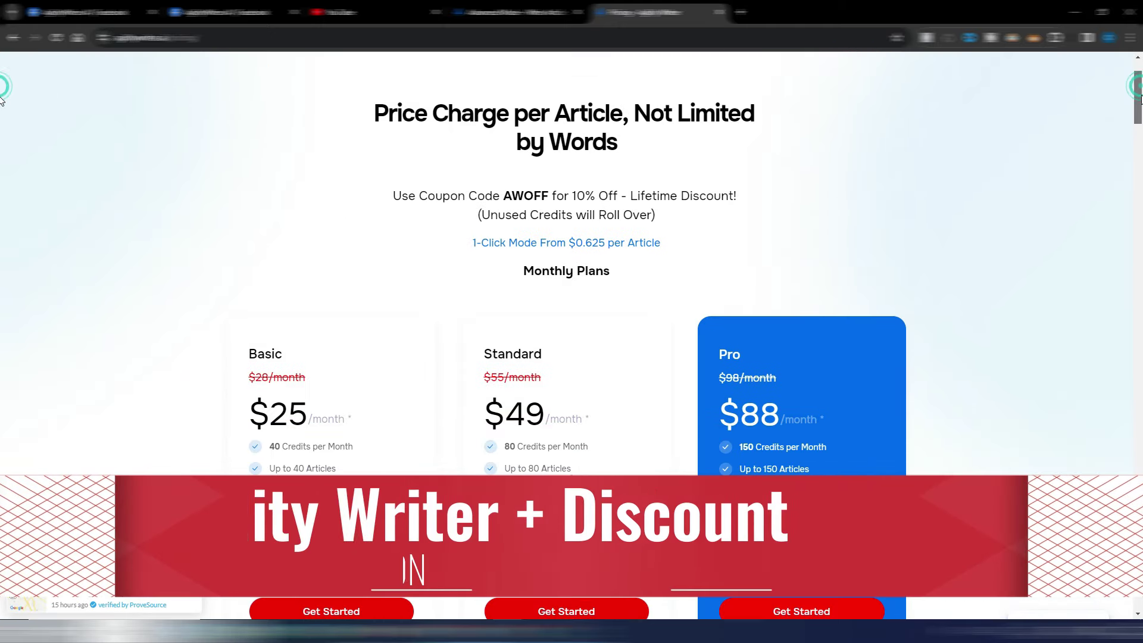
pyautogui.scroll(-2, 2, 110)
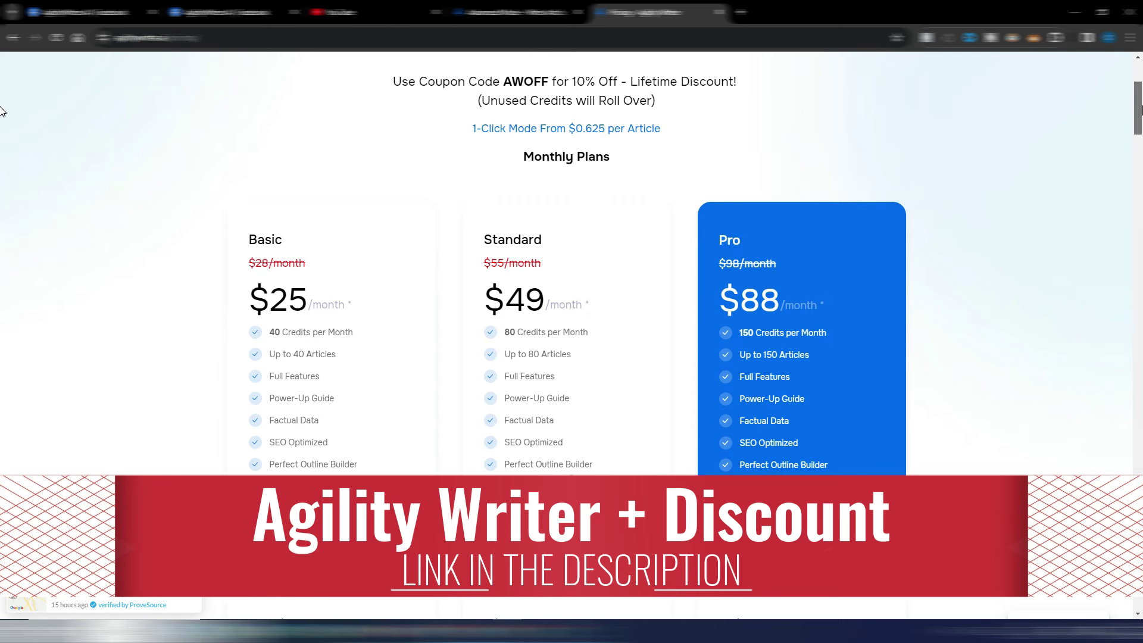
pyautogui.scroll(1, 2, 114)
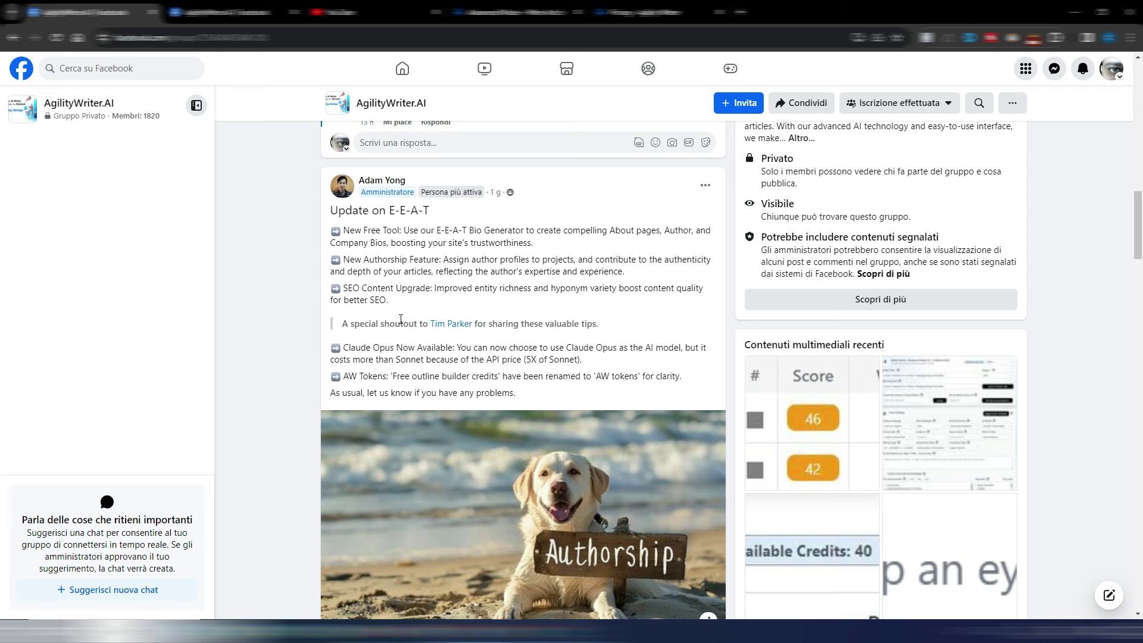
# Switch to Agility Writer and open the E-E-A-T Bio Generator tool
pyautogui.click(518, 12)
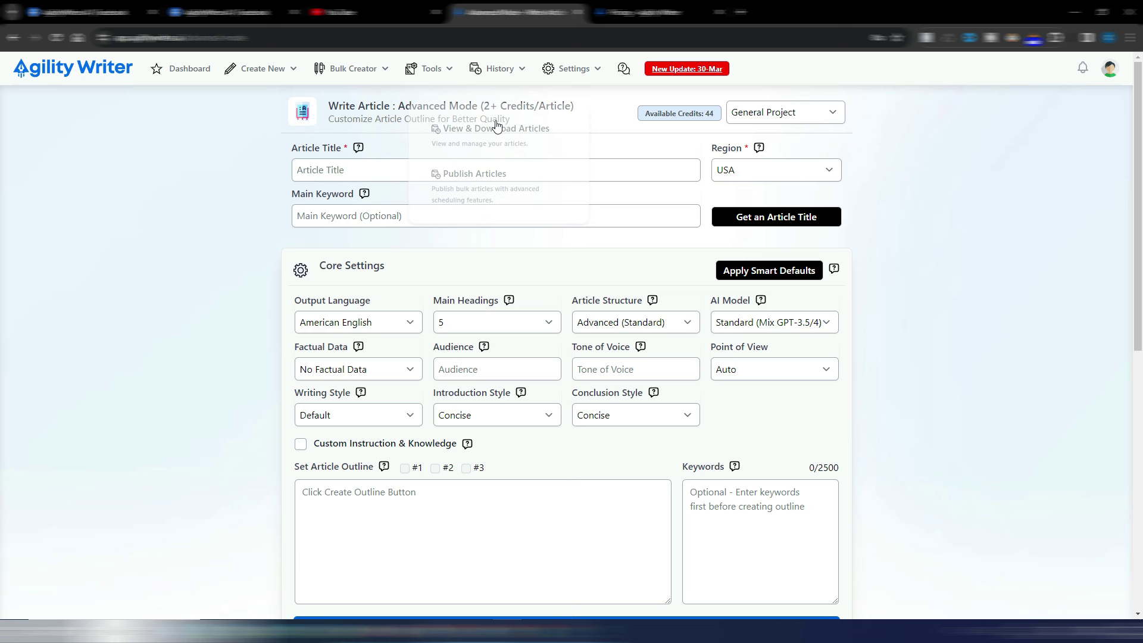
pyautogui.moveTo(429, 69)
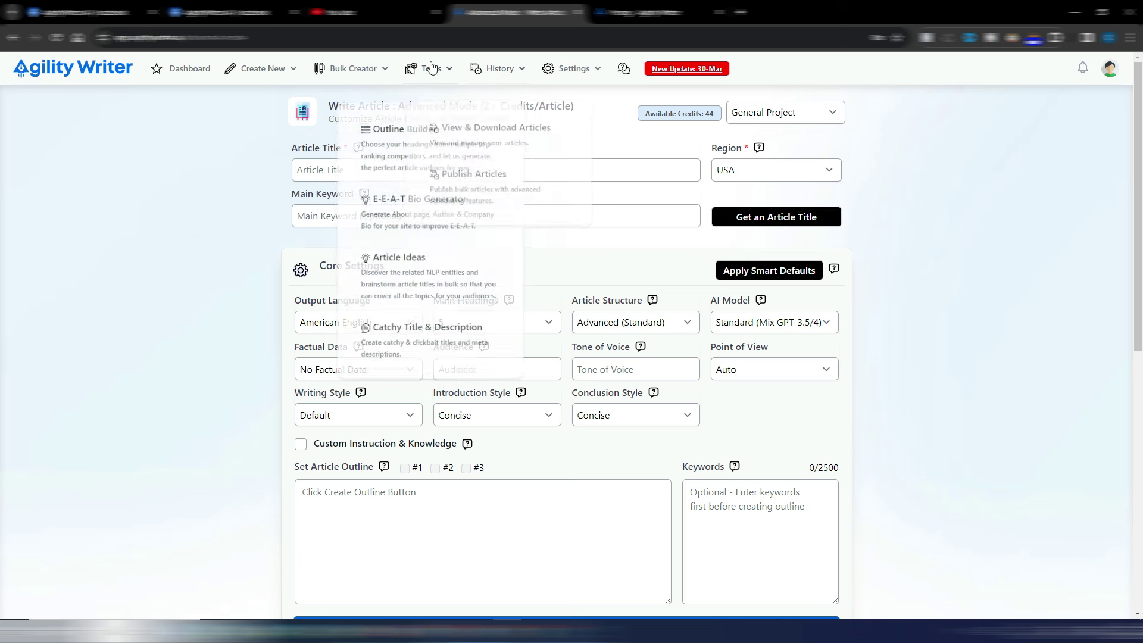
pyautogui.click(410, 203)
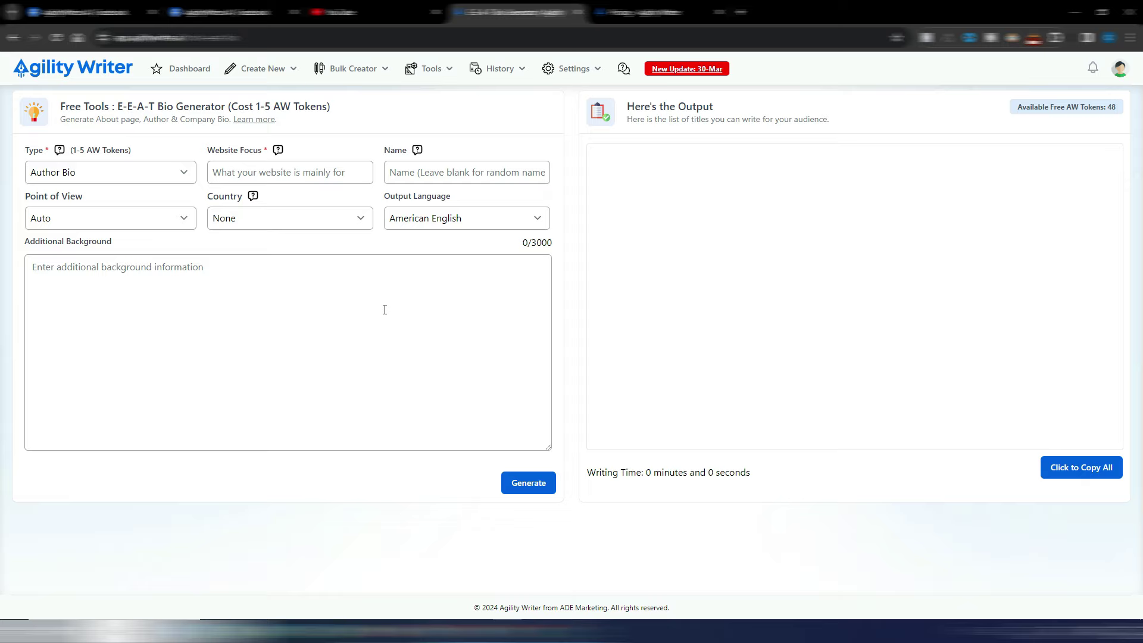
# Return to the Agility Writer tab and start a new article in Advanced Mode
pyautogui.hotkey('ctrl', 'Tab')
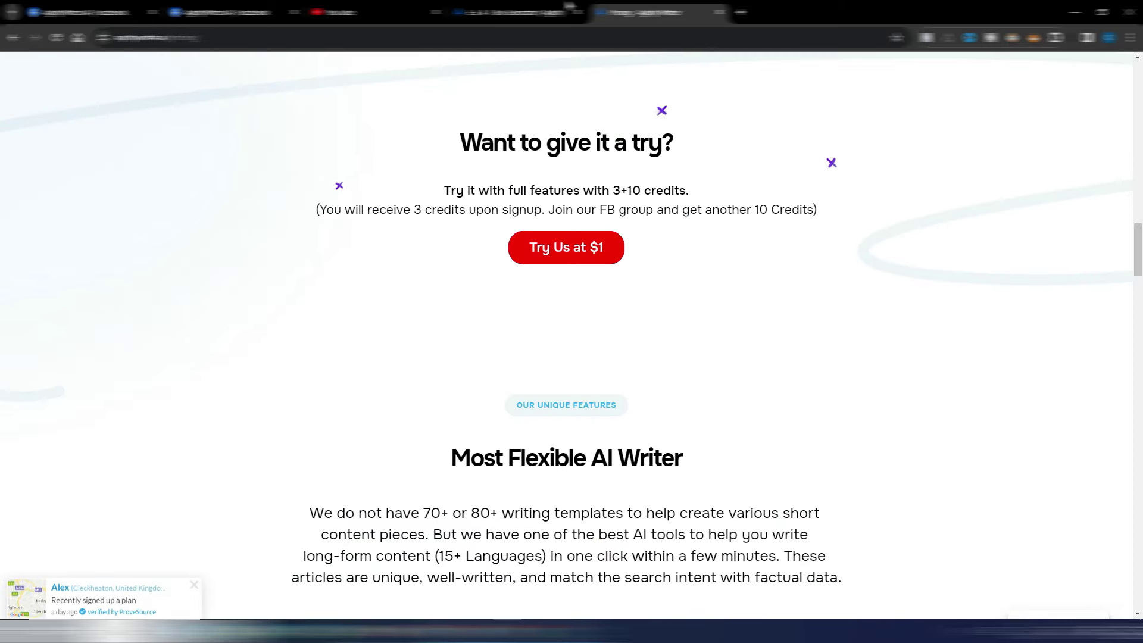
pyautogui.click(570, 7)
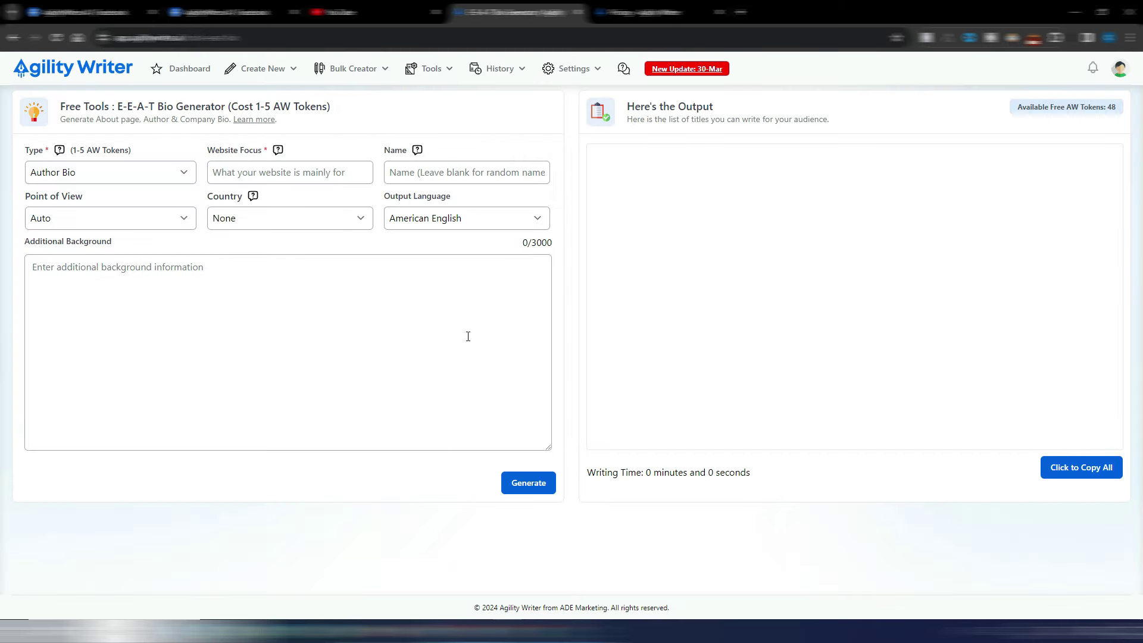
pyautogui.click(310, 173)
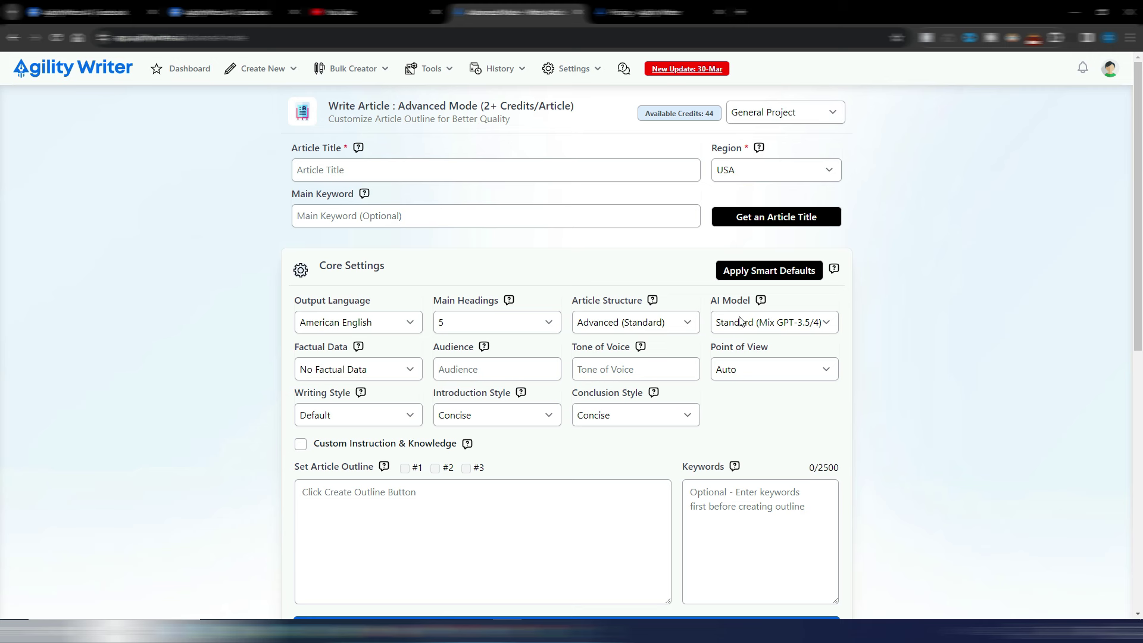
# Check the AI Model options, keep Standard (Mix GPT-3.5/4), and go to the AgilityWriter.AI Facebook group
pyautogui.click(776, 326)
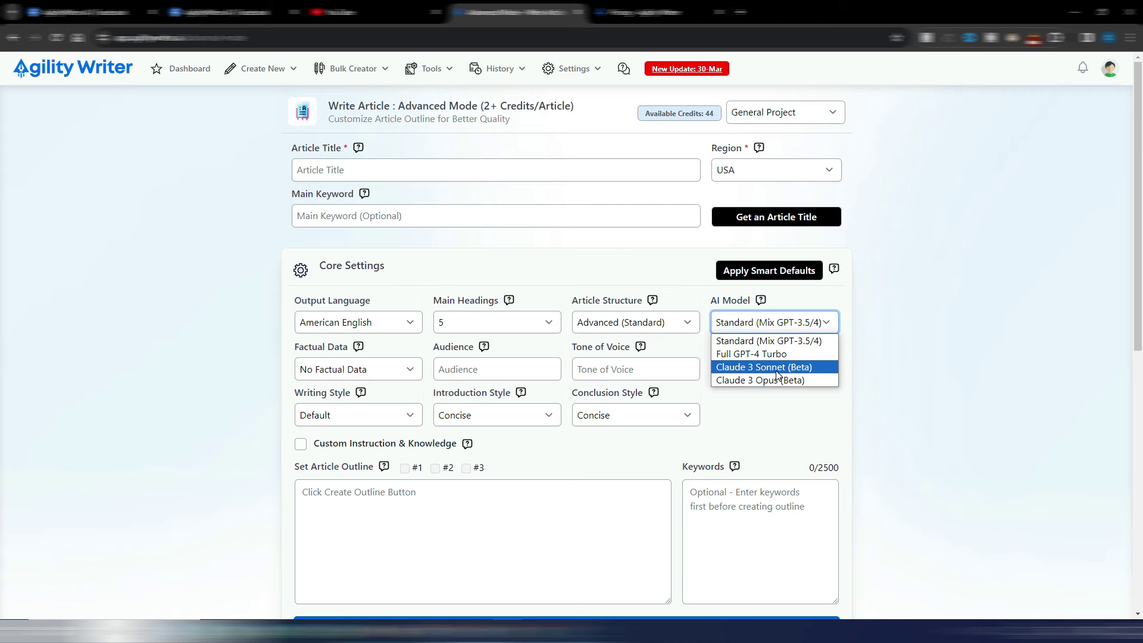
pyautogui.click(898, 380)
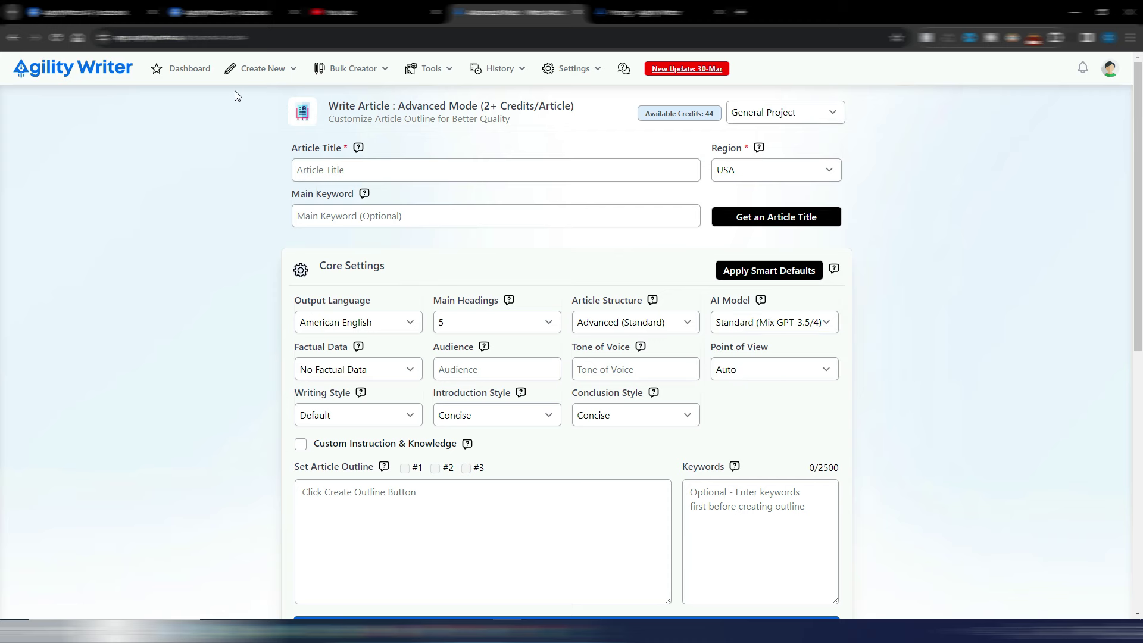
pyautogui.click(220, 13)
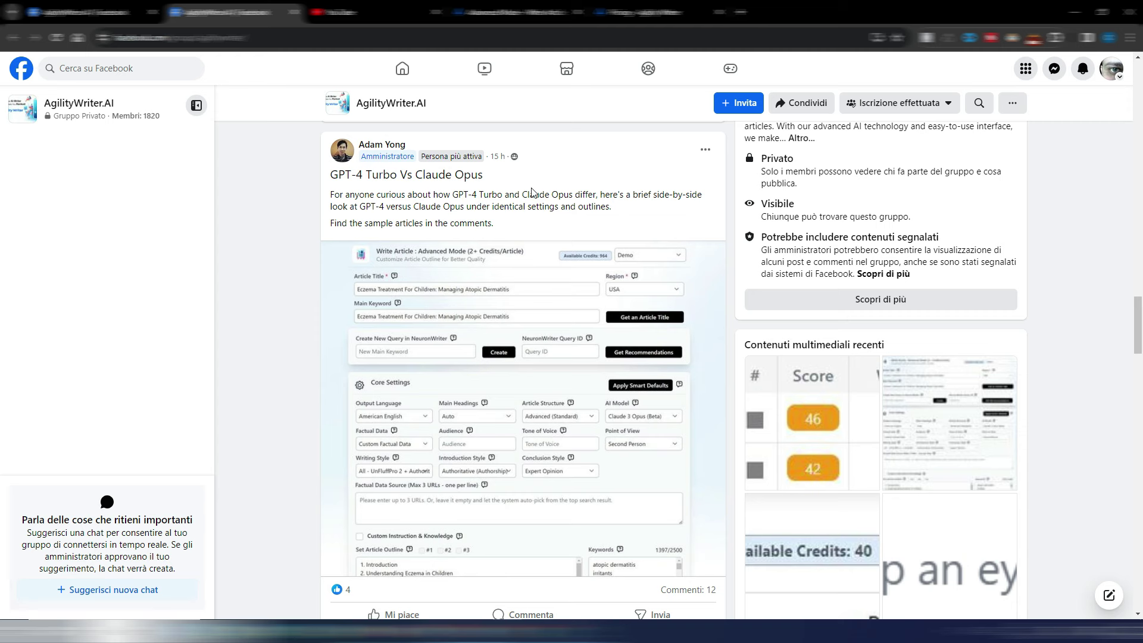
# Expand all comments on the GPT-4 Turbo Vs Claude Opus post and scroll through them
pyautogui.scroll(-5, 432, 179)
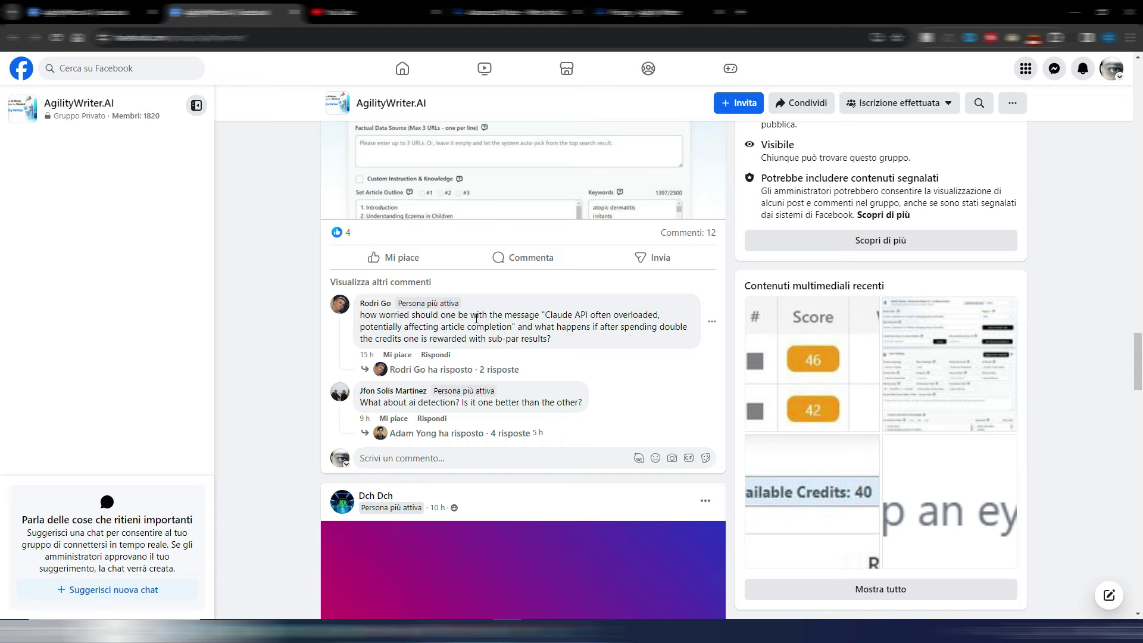
pyautogui.click(403, 282)
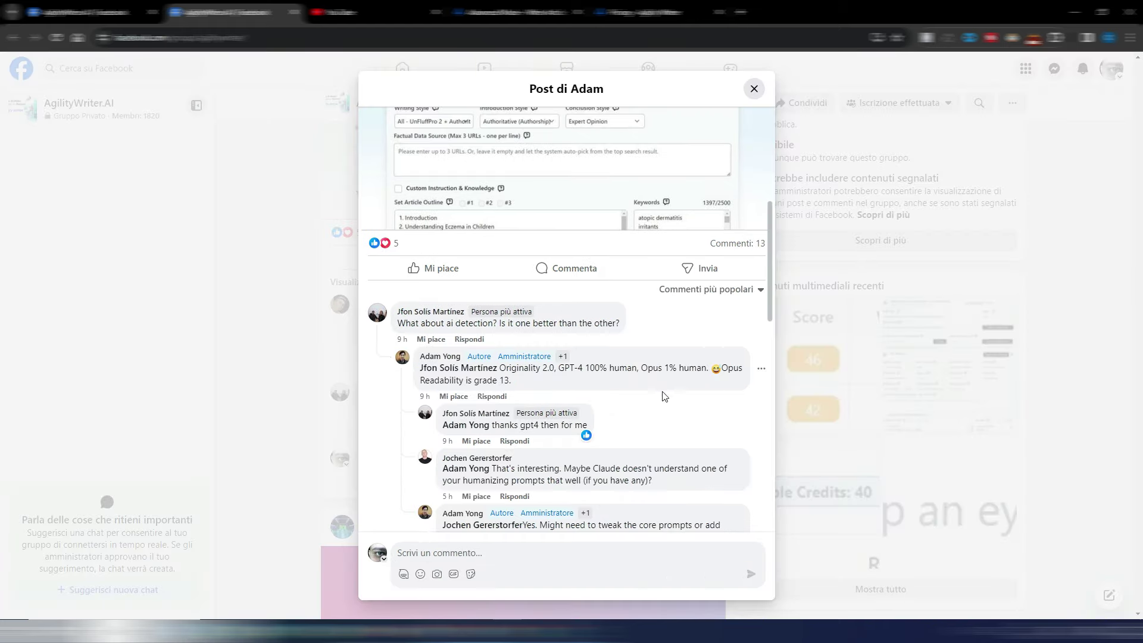
pyautogui.scroll(-6, 648, 373)
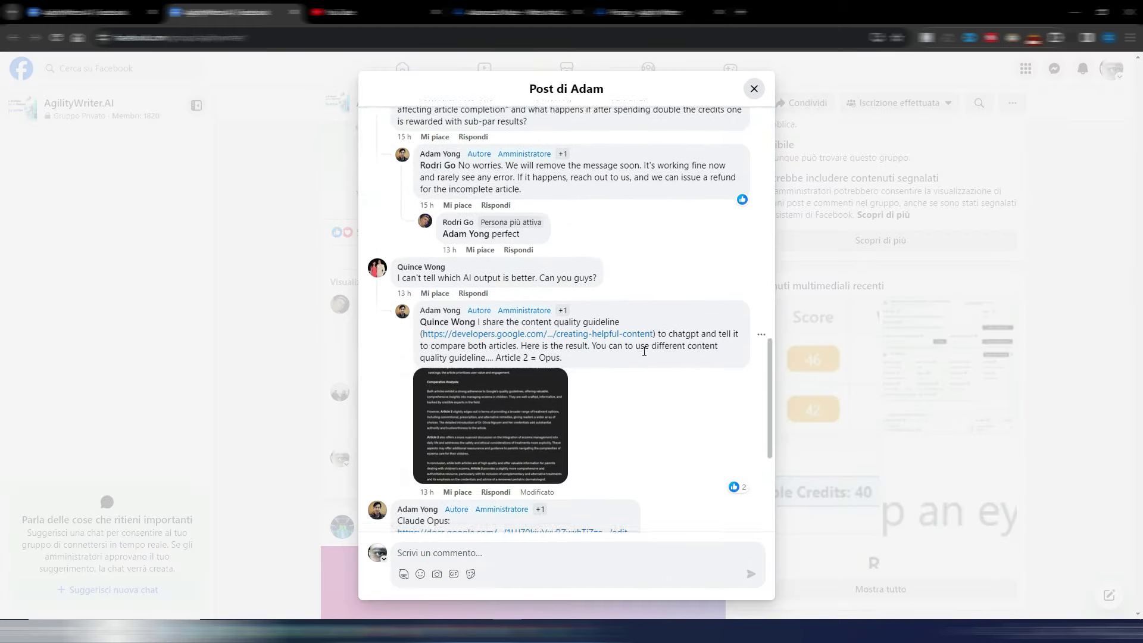
pyautogui.scroll(-4, 644, 351)
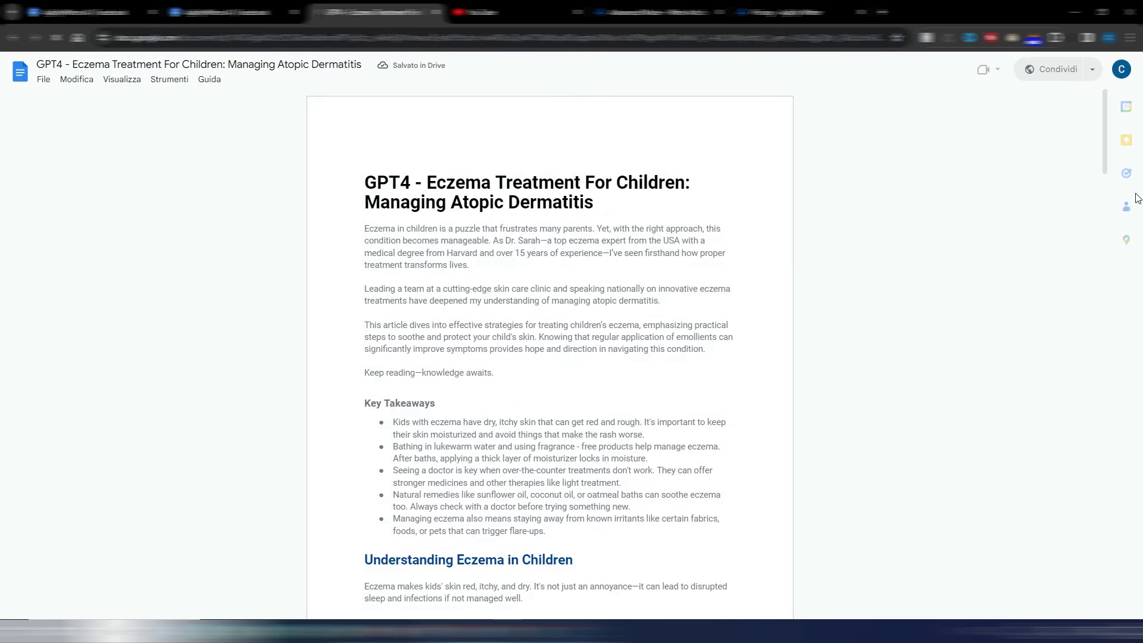
# Read the GPT4 eczema article down to its FAQs, then reopen the Opus version in a tab
pyautogui.click(1106, 97)
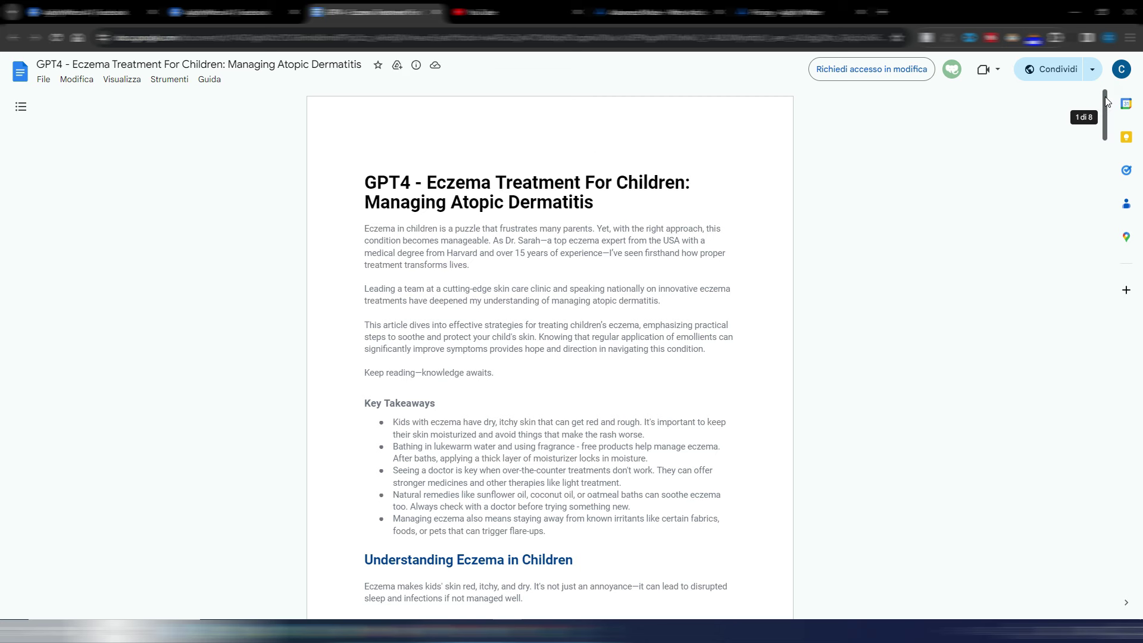
pyautogui.moveTo(1106, 102); pyautogui.dragTo(1099, 370)
pyautogui.scroll(-10, 1098, 370)
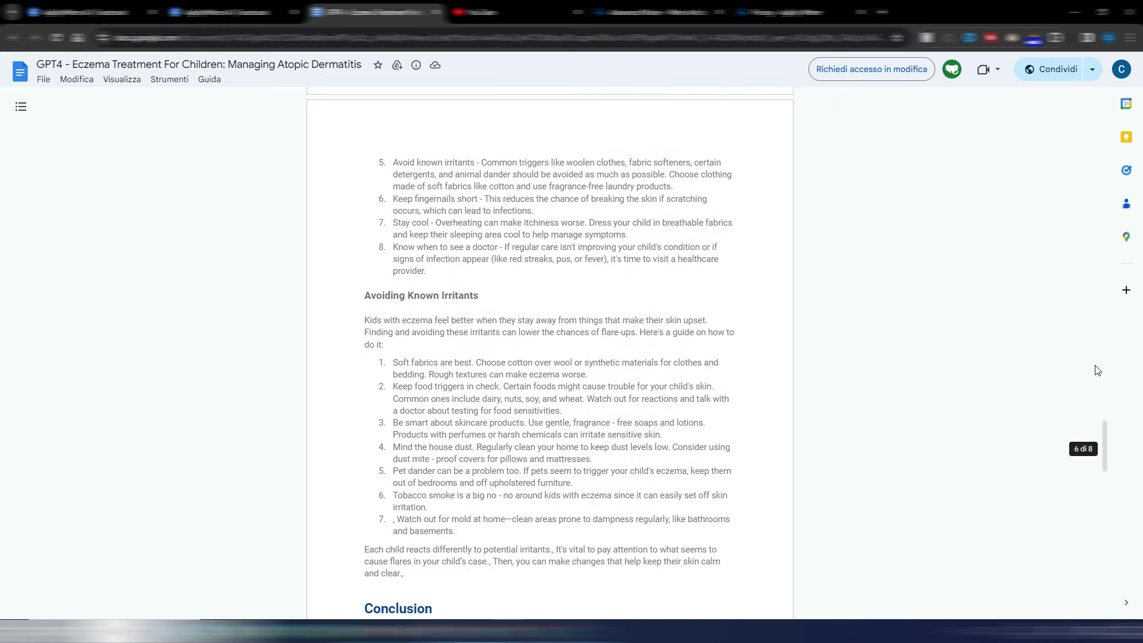
pyautogui.scroll(-5, 1098, 370)
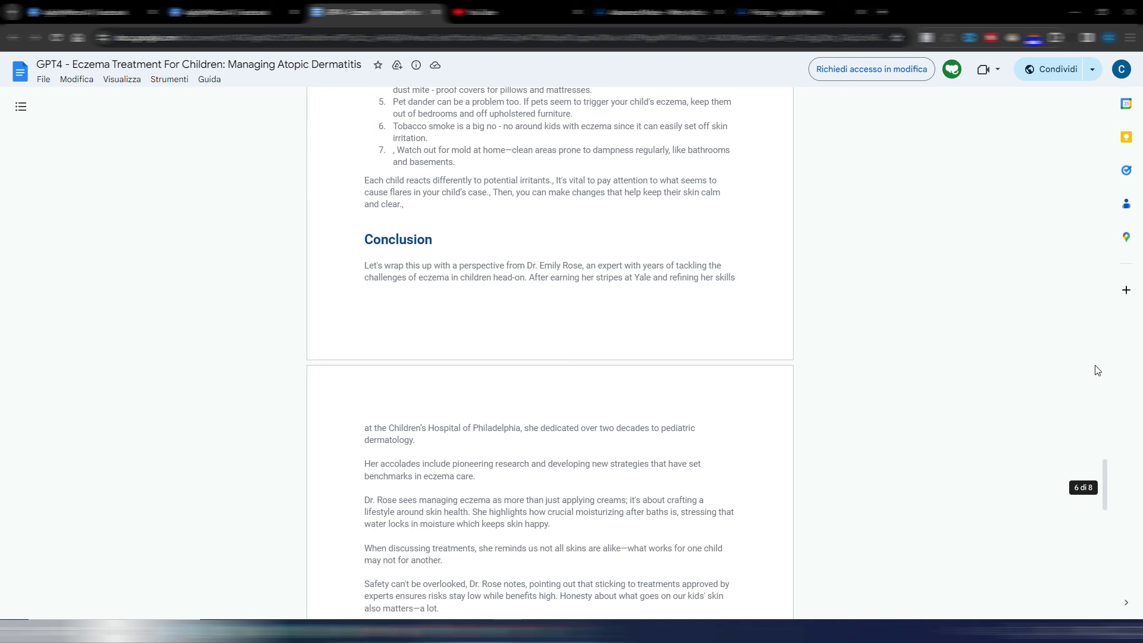
pyautogui.scroll(-5, 1097, 371)
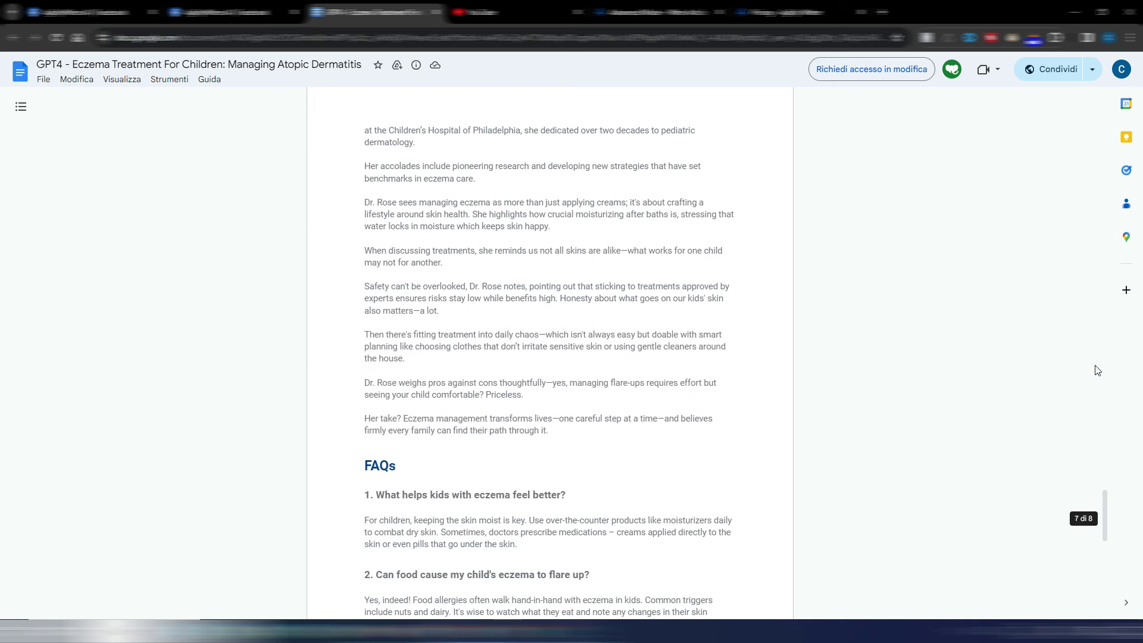
pyautogui.scroll(-5, 1097, 370)
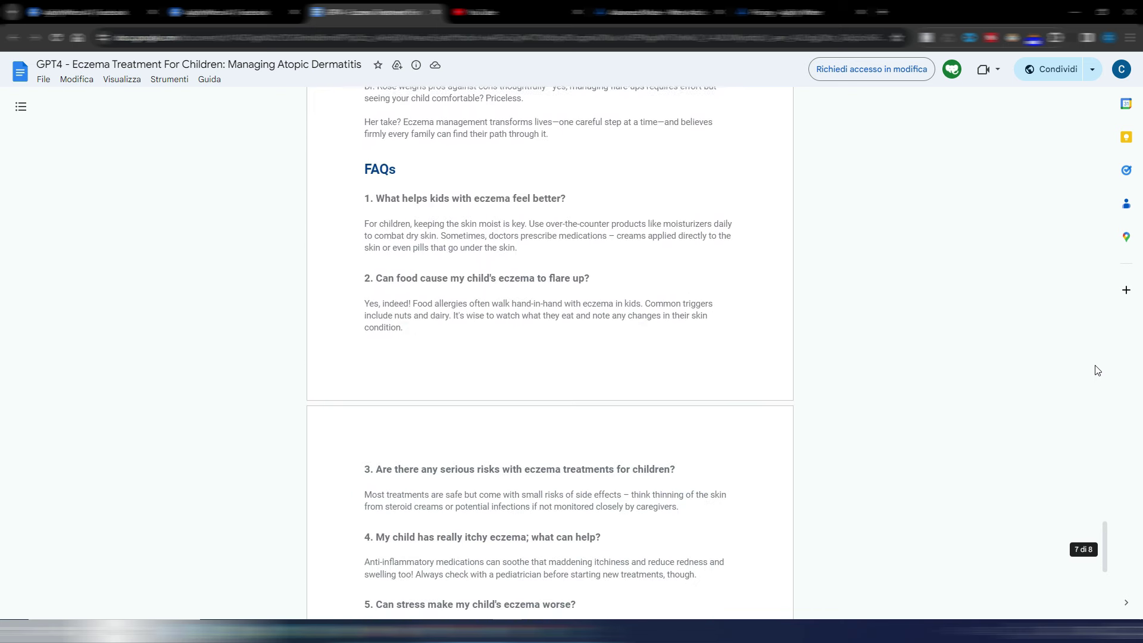
pyautogui.scroll(-5, 1098, 371)
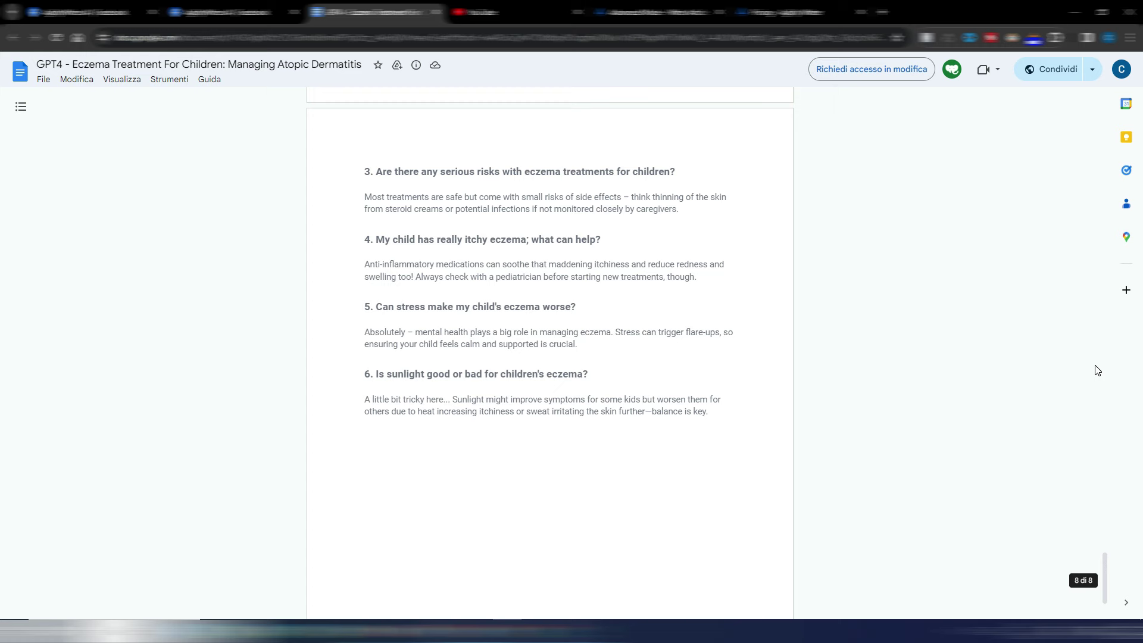
pyautogui.hotkey('ctrl', 'shift', 't')
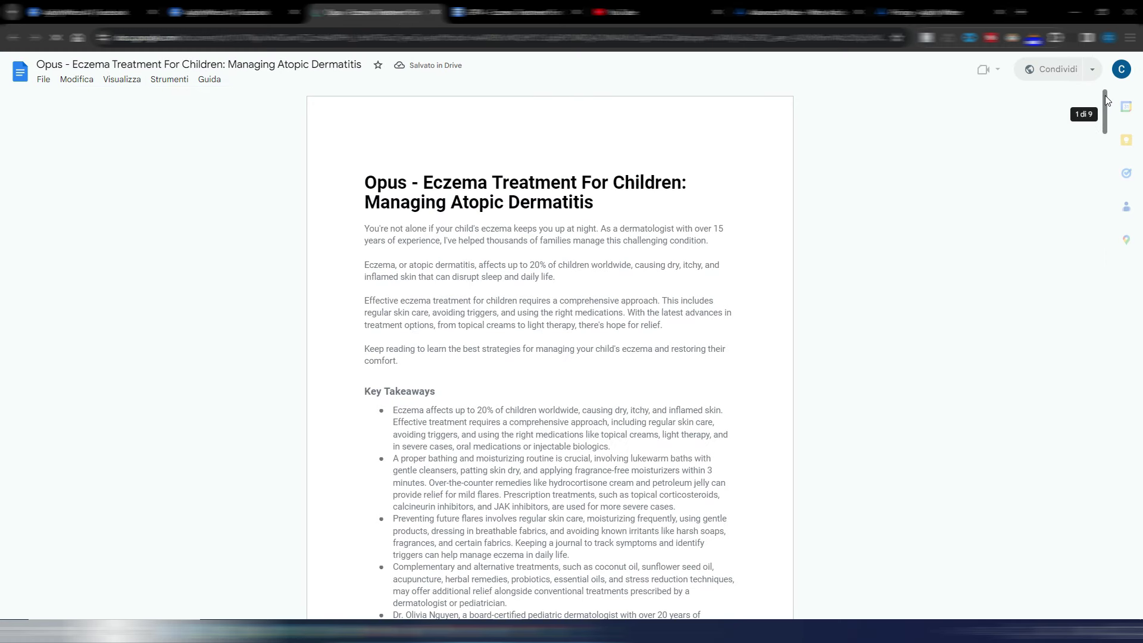
pyautogui.click(1105, 96)
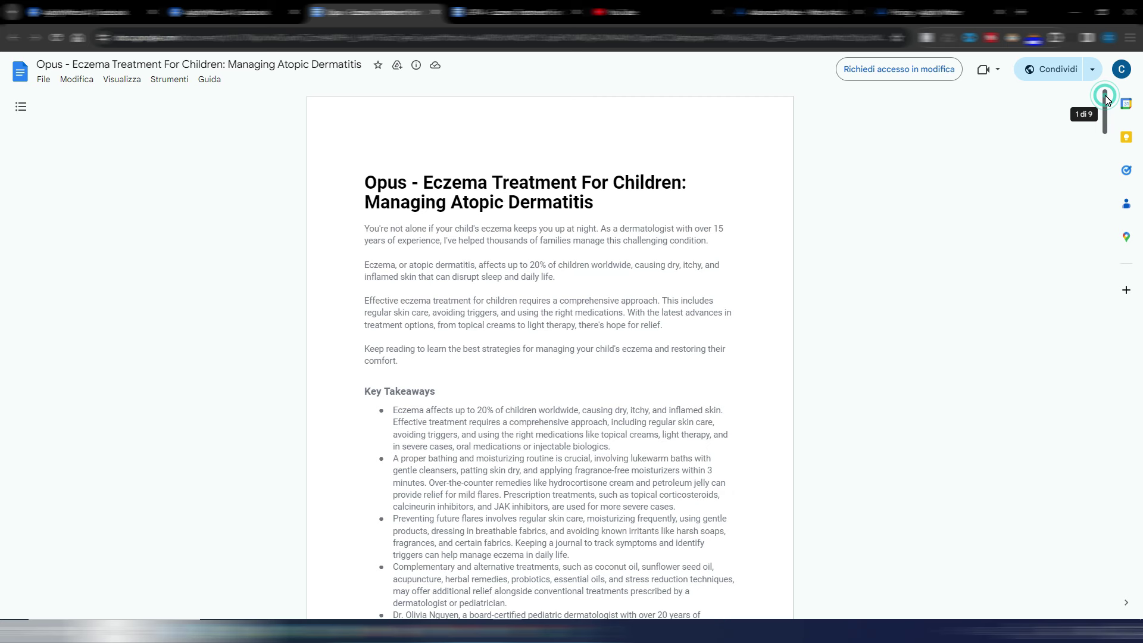
pyautogui.moveTo(1106, 98); pyautogui.dragTo(1129, 272)
pyautogui.scroll(-6, 1071, 270)
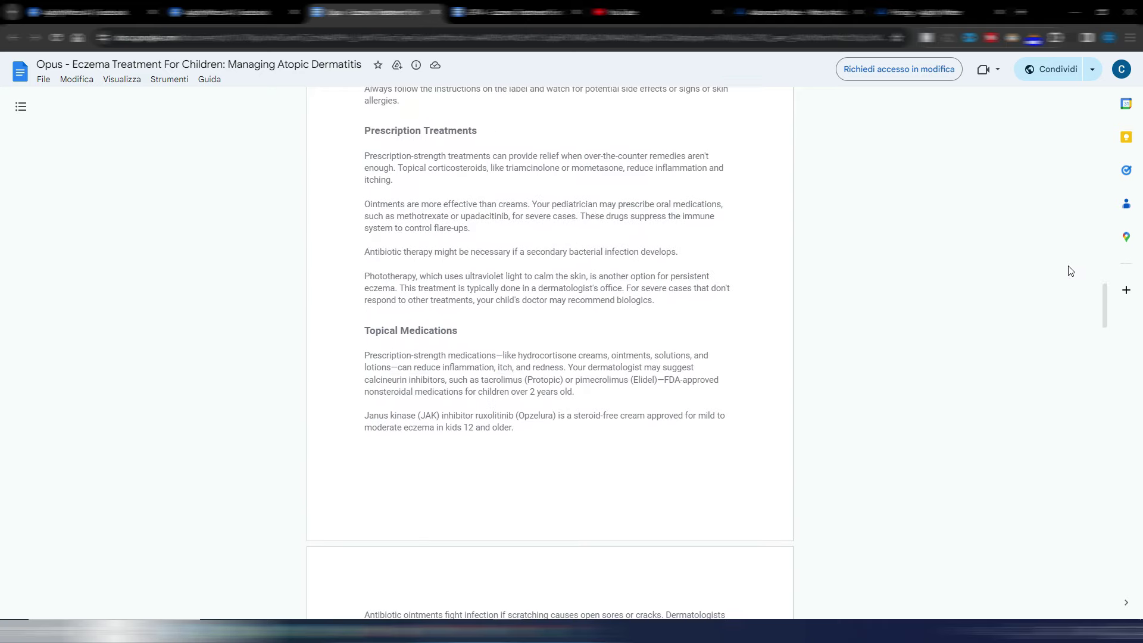
pyautogui.scroll(-6, 1071, 269)
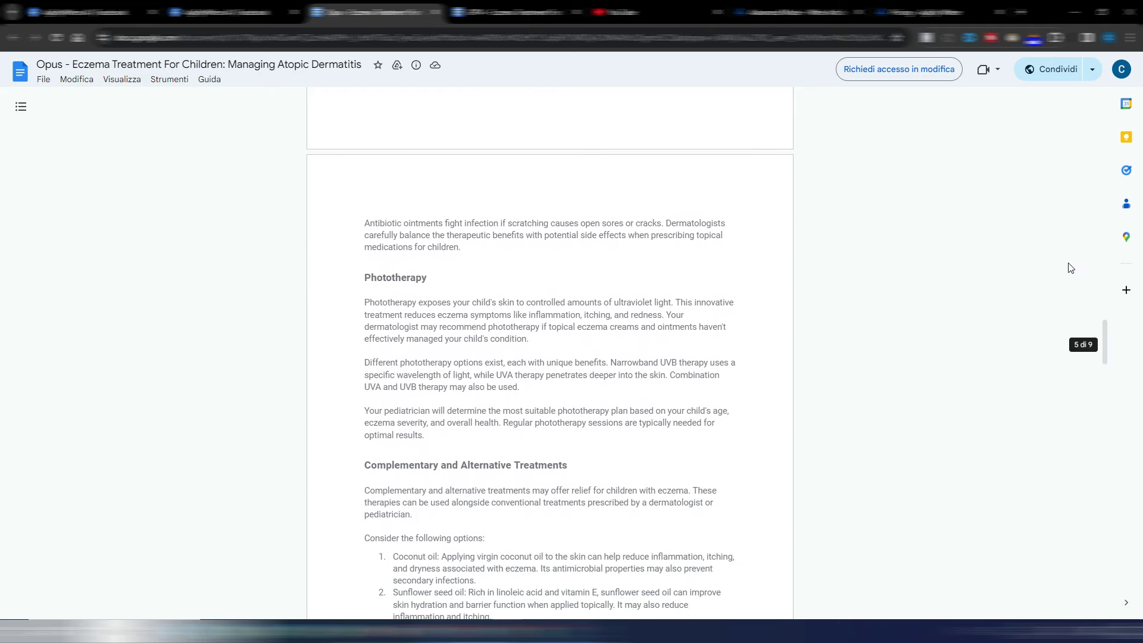
pyautogui.scroll(-6, 1071, 268)
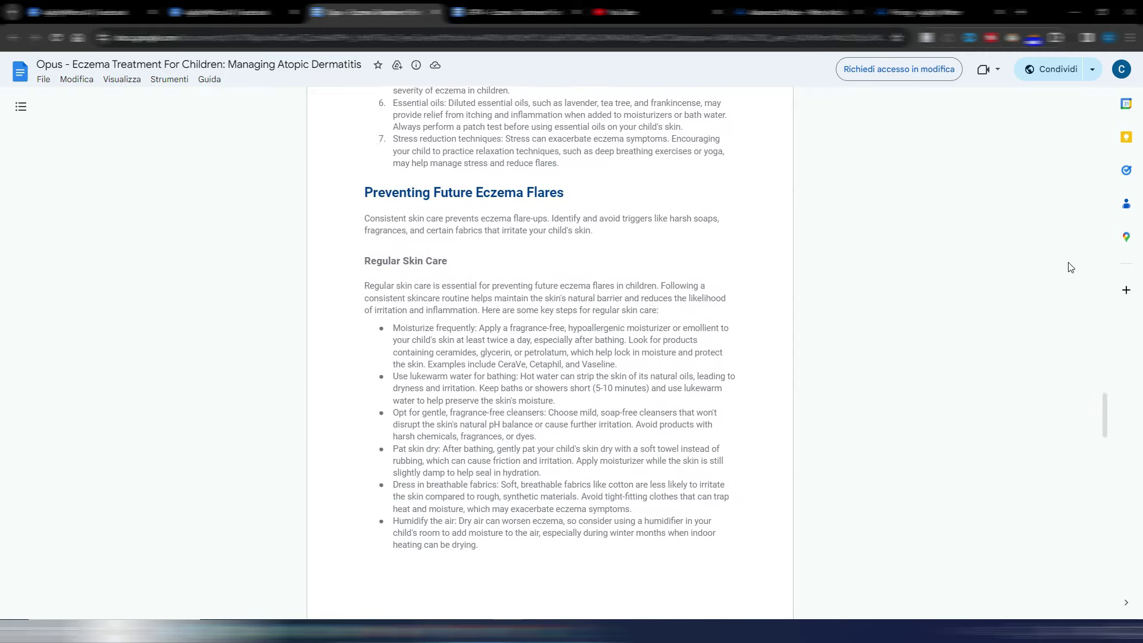
pyautogui.scroll(-6, 1071, 268)
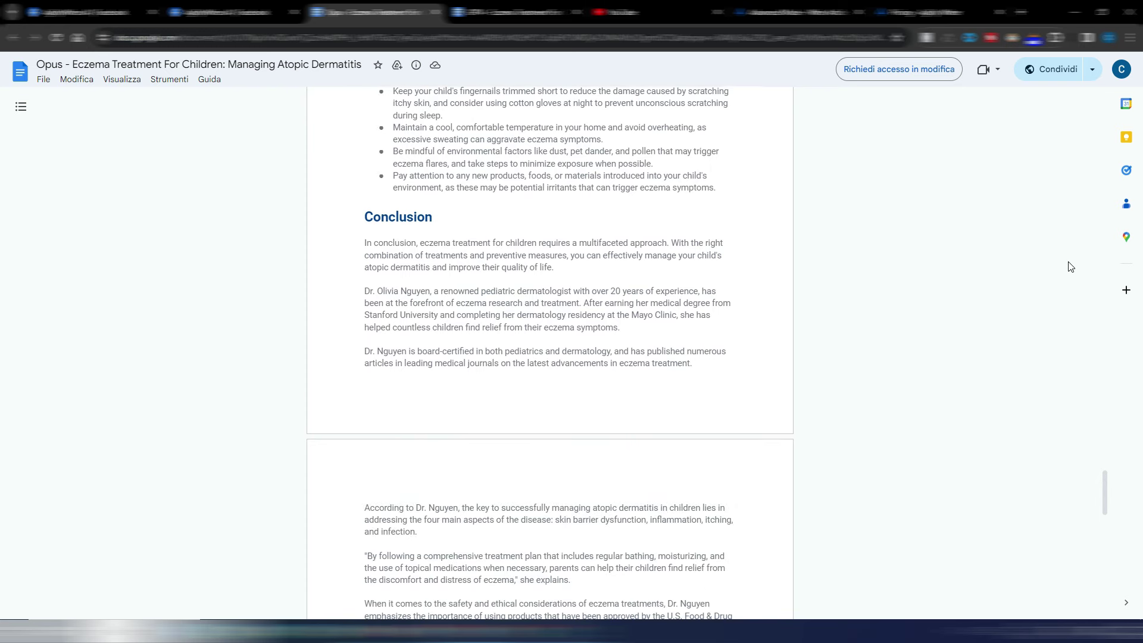
pyautogui.scroll(-4, 1072, 267)
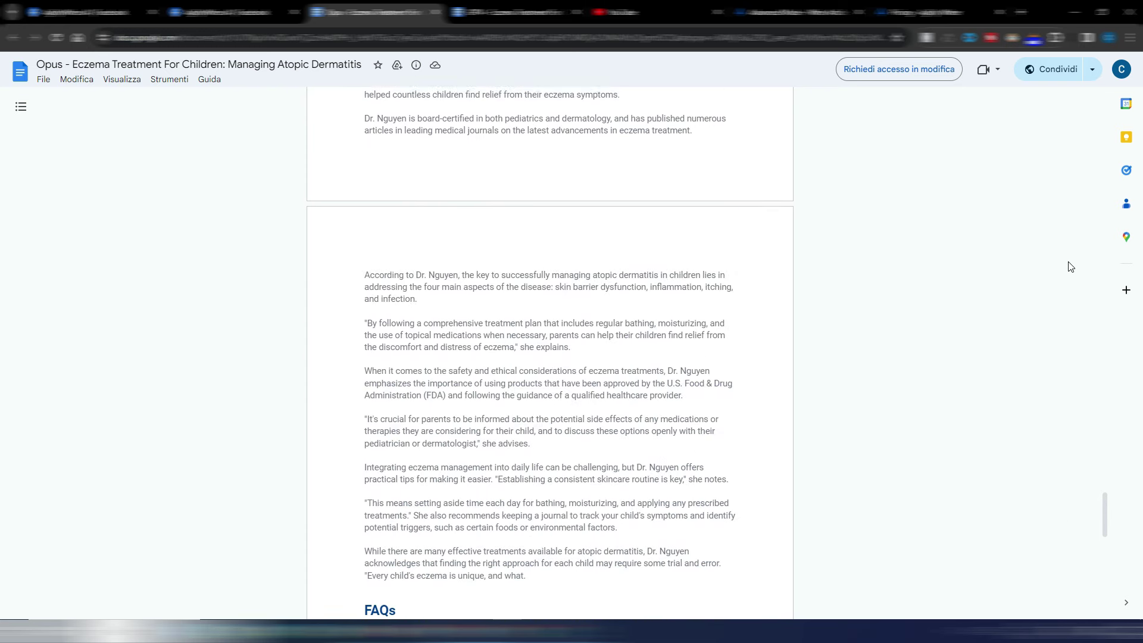
pyautogui.scroll(-1, 1071, 267)
pyautogui.scroll(-5, 1071, 267)
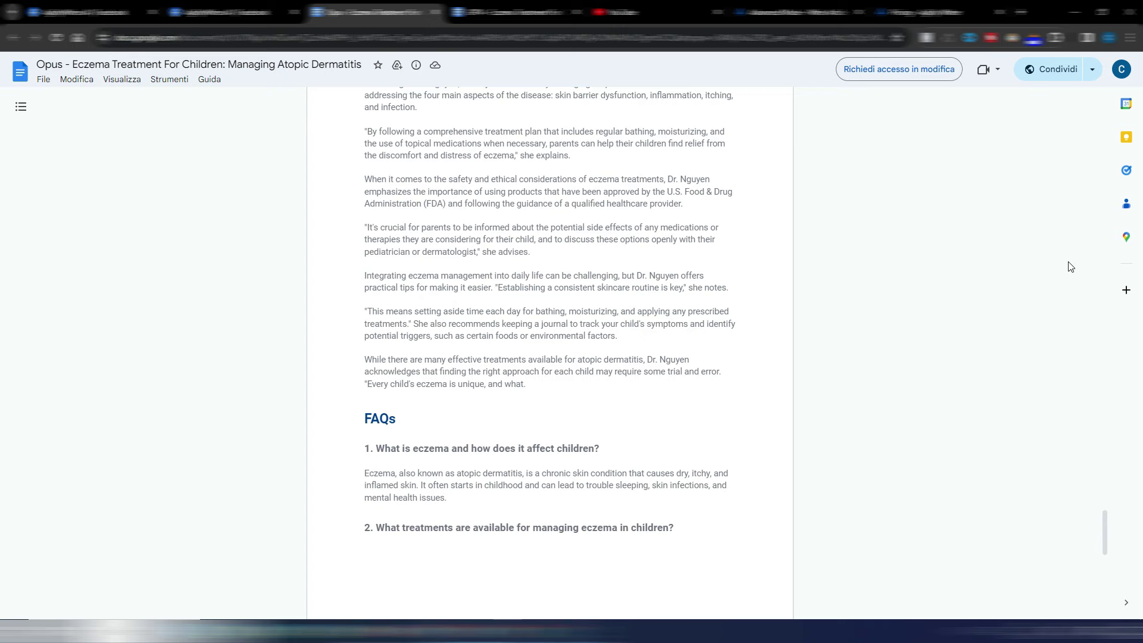
pyautogui.scroll(-1, 1071, 267)
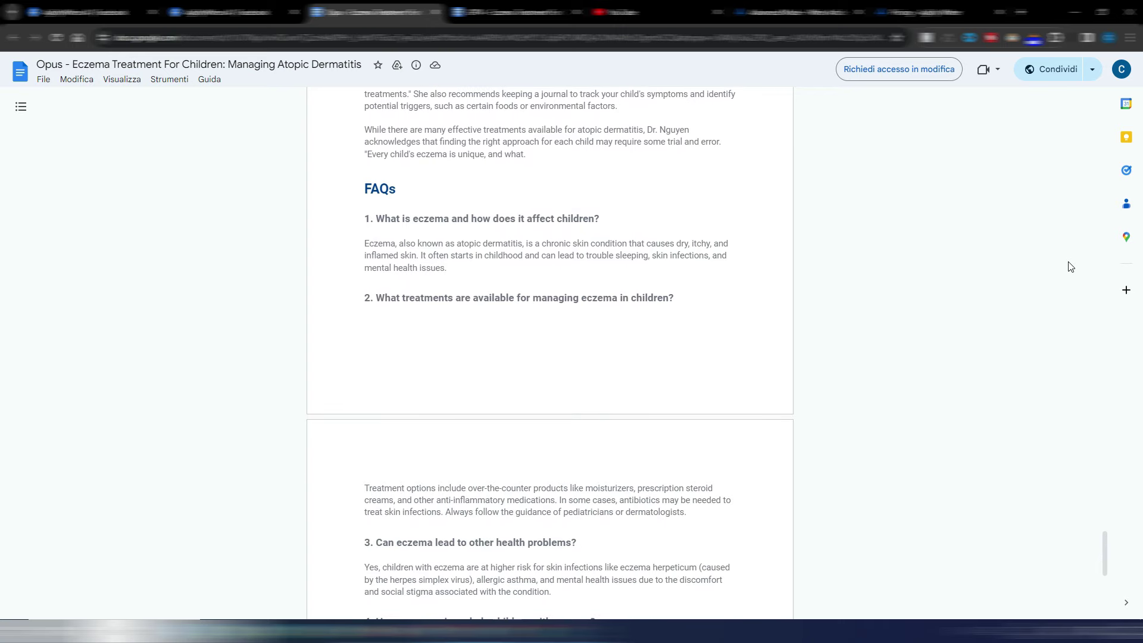
pyautogui.scroll(-1, 1071, 266)
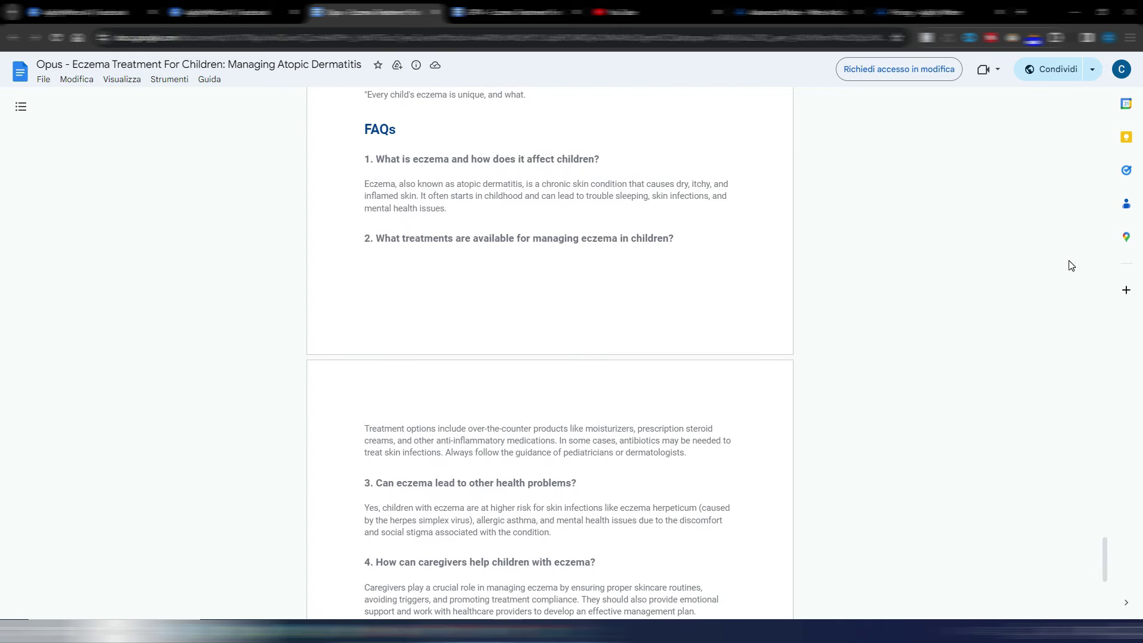
pyautogui.scroll(-6, 1072, 267)
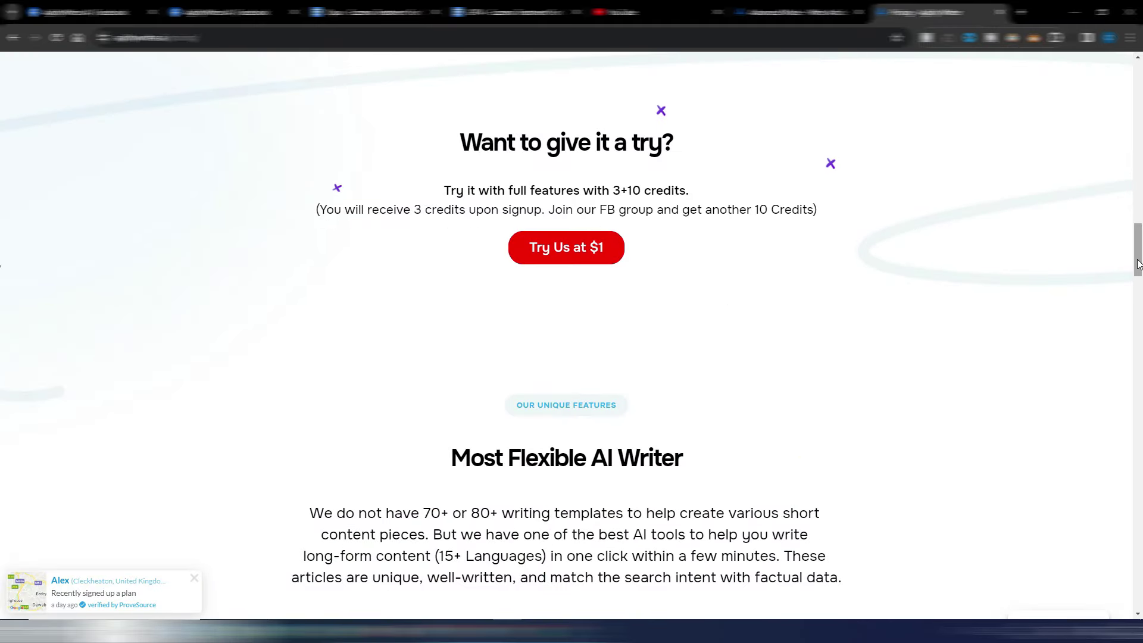
# Scroll the Agility Writer page up to the Yearly Plans pricing cards
pyautogui.moveTo(1136, 253); pyautogui.dragTo(1139, 113)
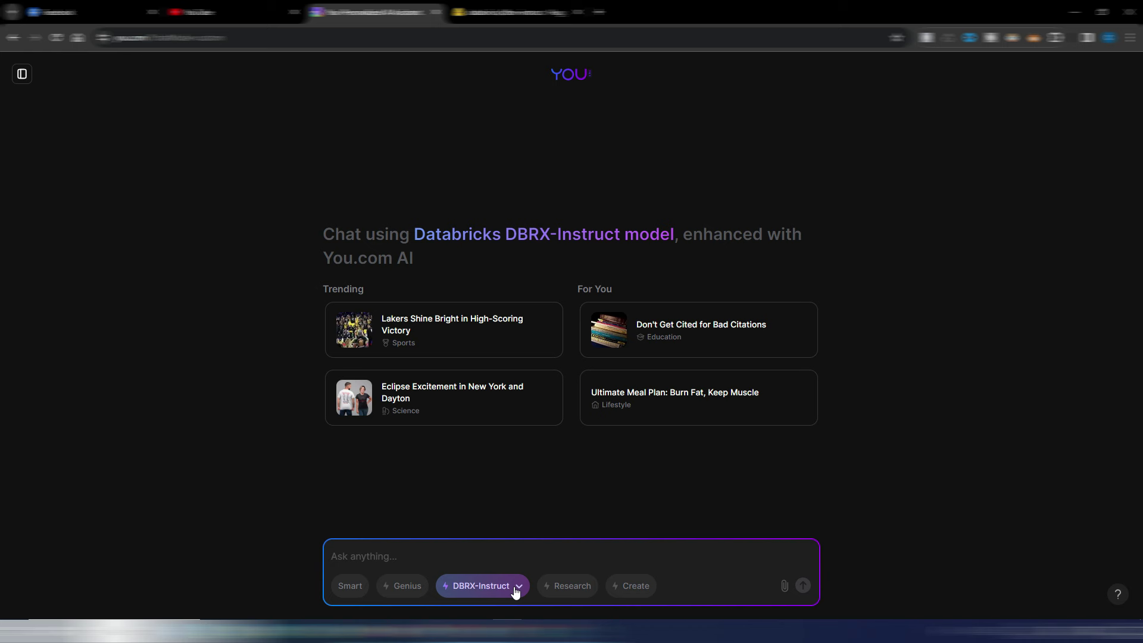
# Show the custom chat model dropdown from the DBRX-Instruct button in You.com's chat box
pyautogui.click(518, 587)
# Switch the chat to GPT-4, try Smart and Genius modes, then return to GPT-4
pyautogui.click(510, 586)
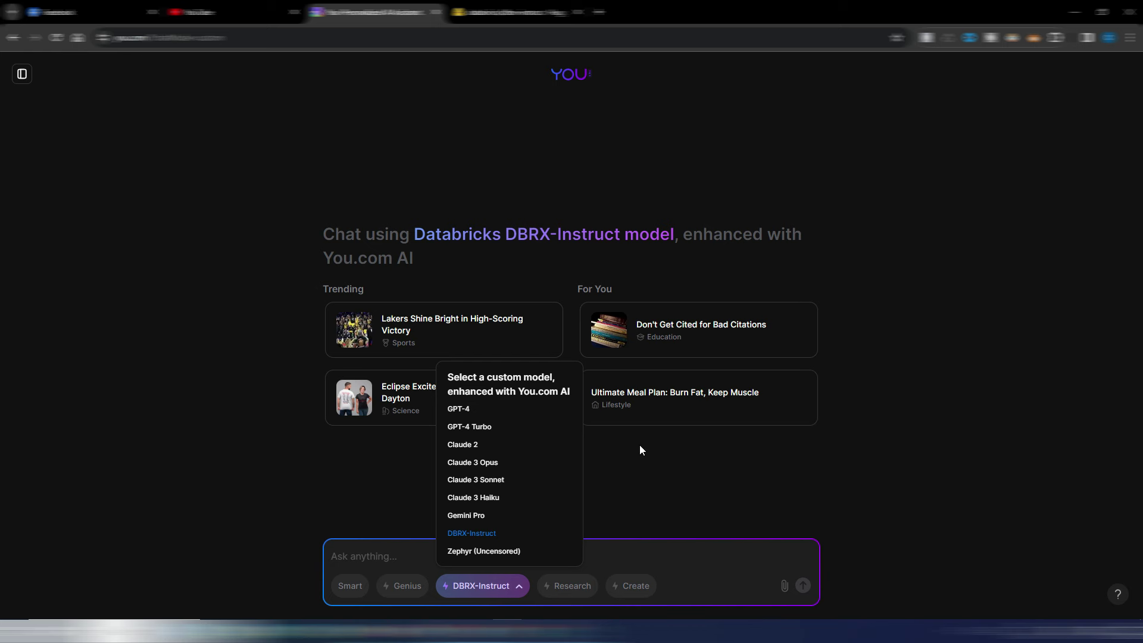
pyautogui.click(489, 408)
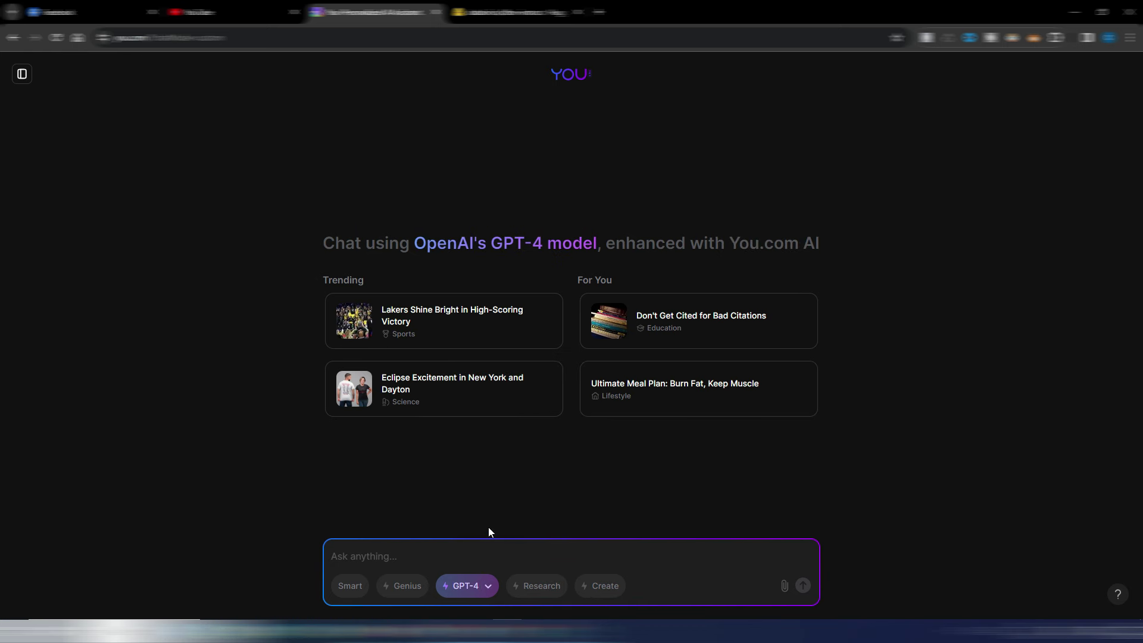
pyautogui.click(468, 586)
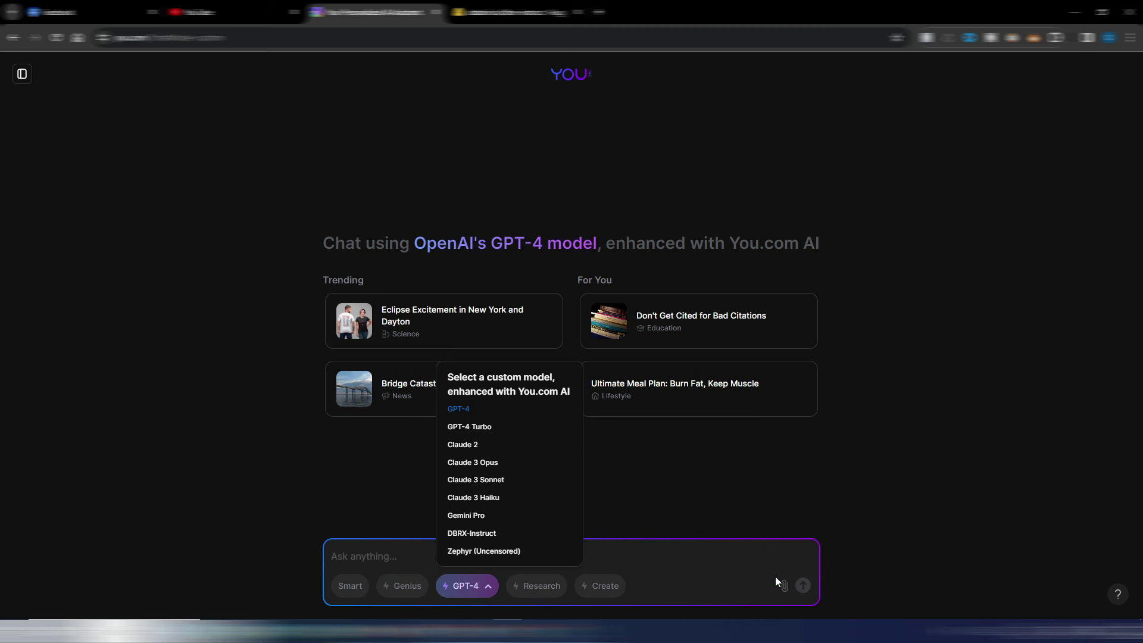
pyautogui.click(728, 567)
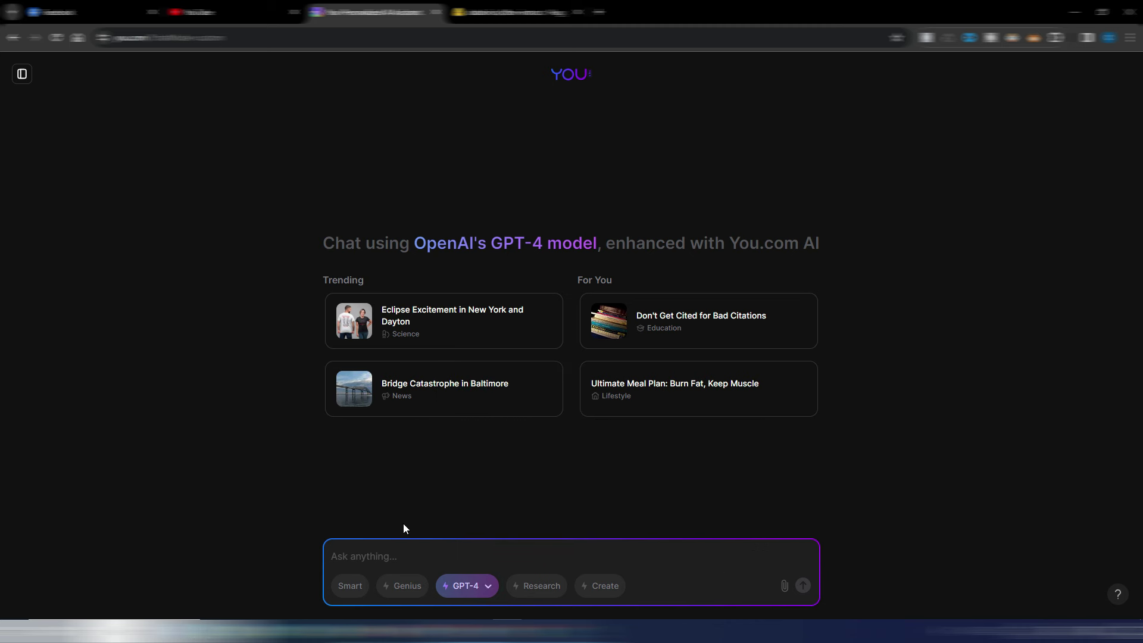
pyautogui.click(347, 588)
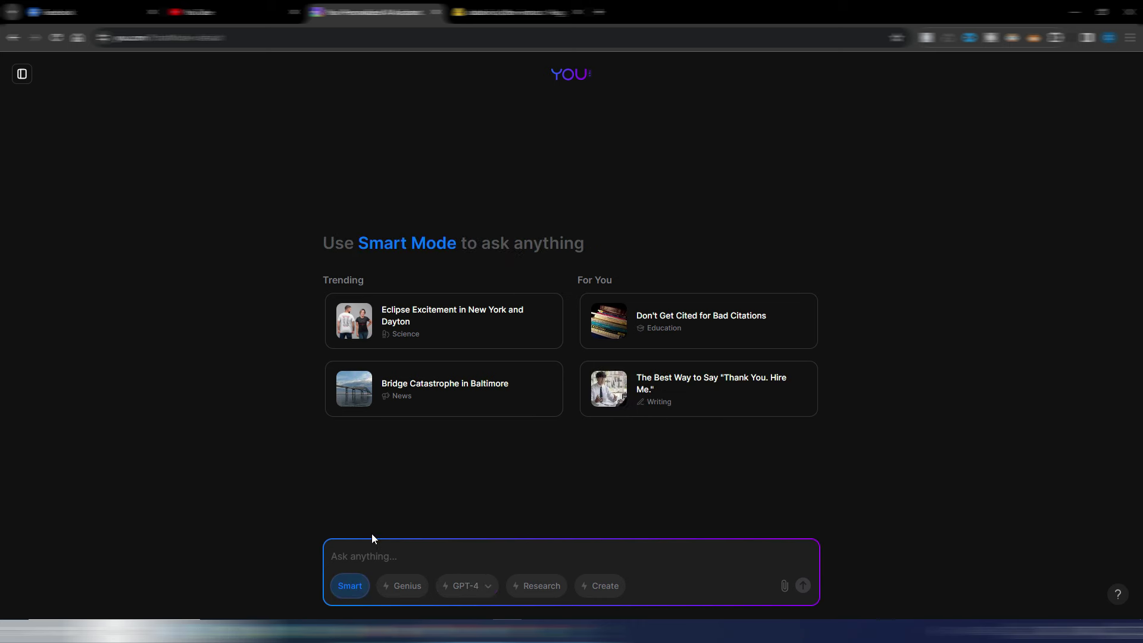
pyautogui.click(402, 586)
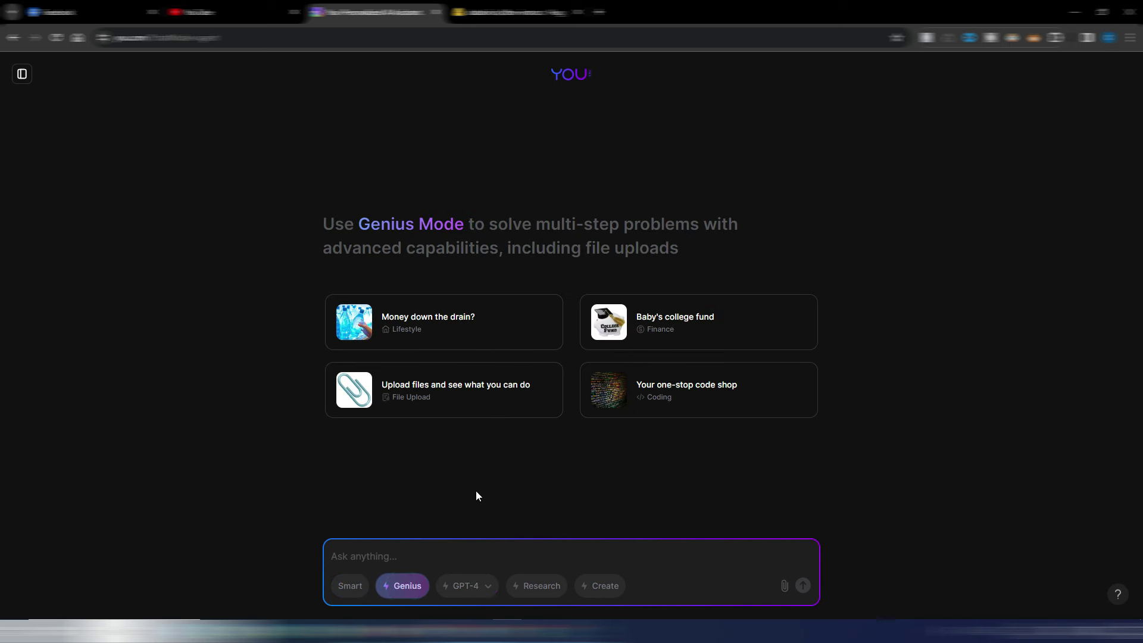
pyautogui.click(467, 587)
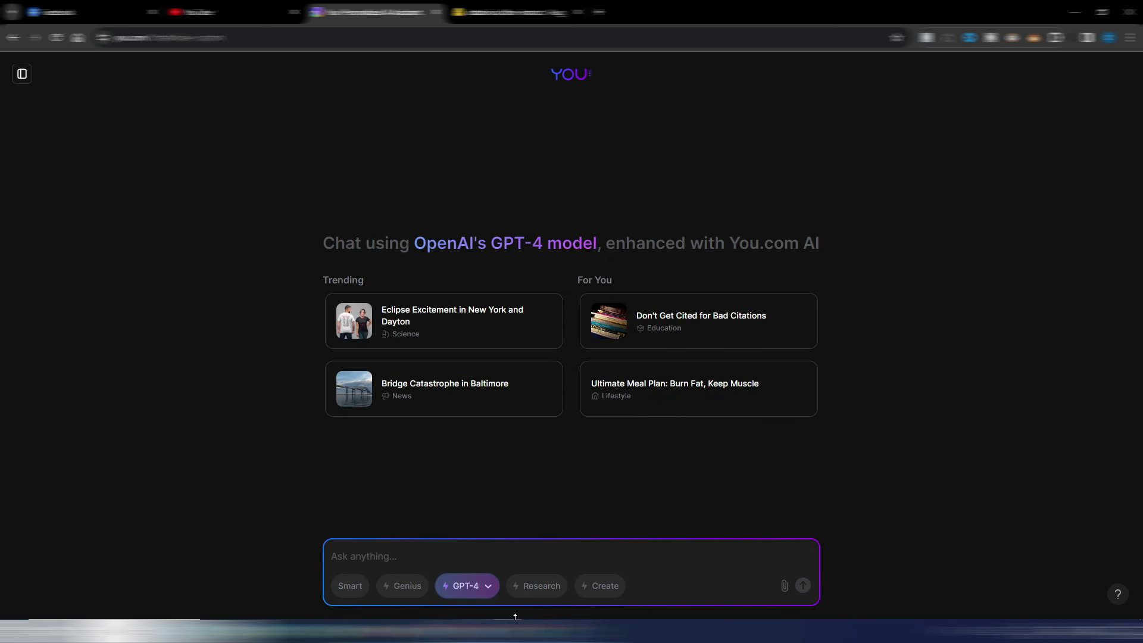
# Pick Claude 3 Opus from the custom models, then change to DBRX-Instruct
pyautogui.click(492, 593)
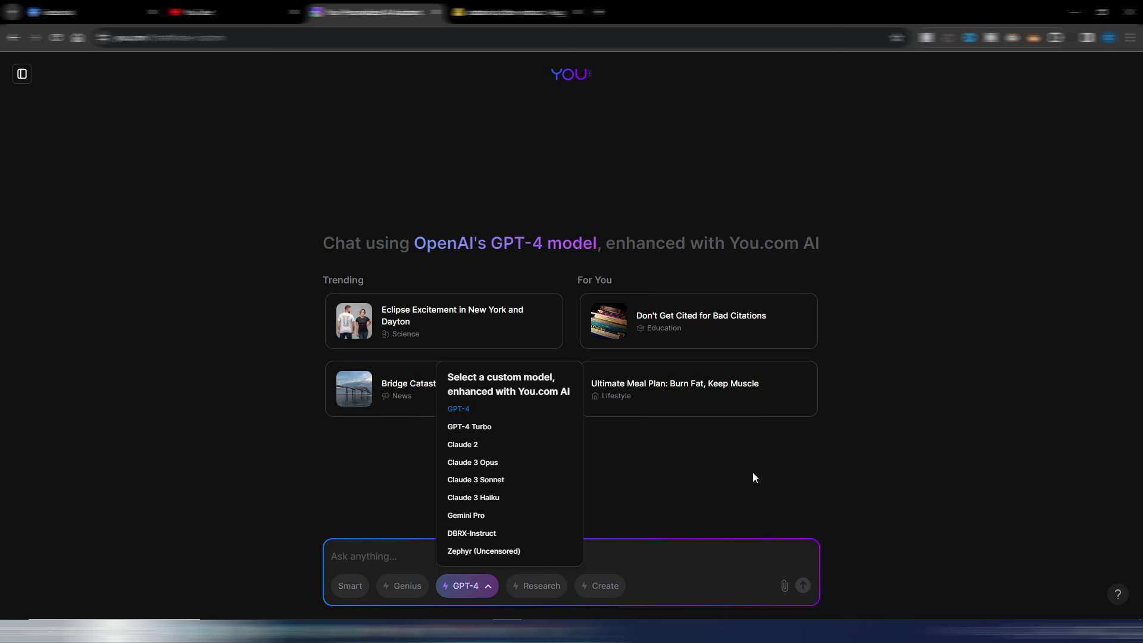
pyautogui.click(473, 462)
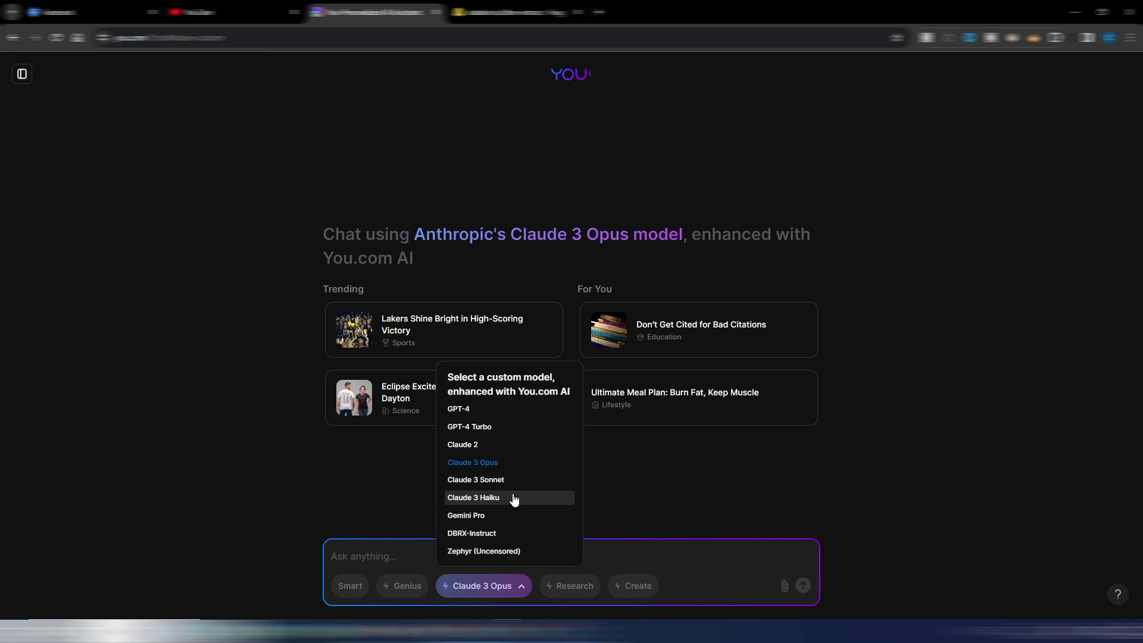
pyautogui.click(470, 534)
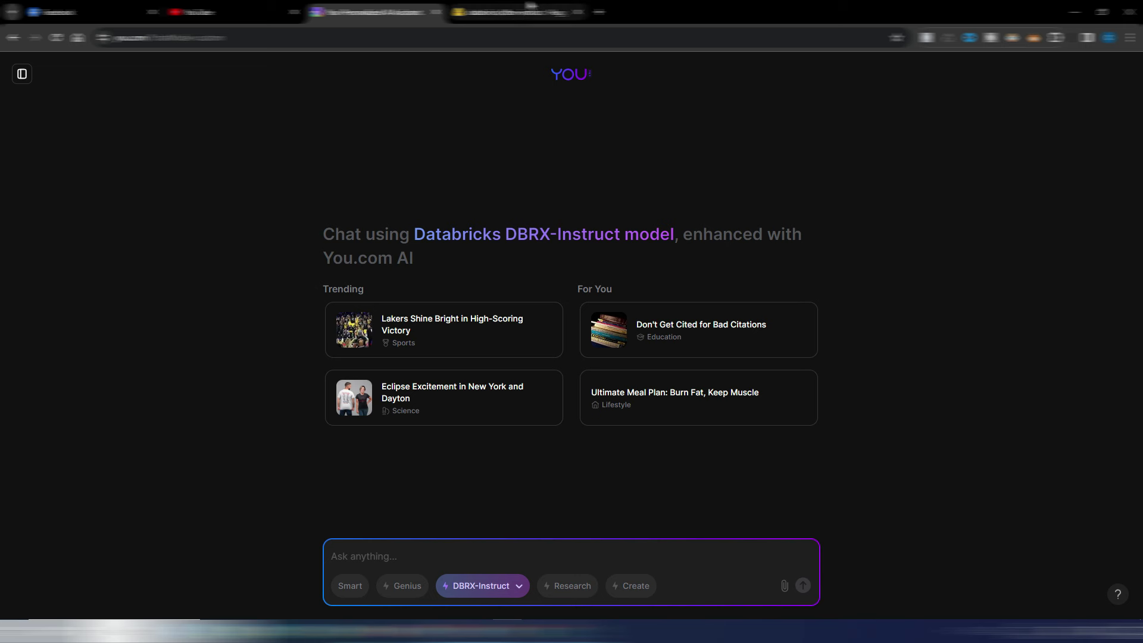
pyautogui.click(518, 12)
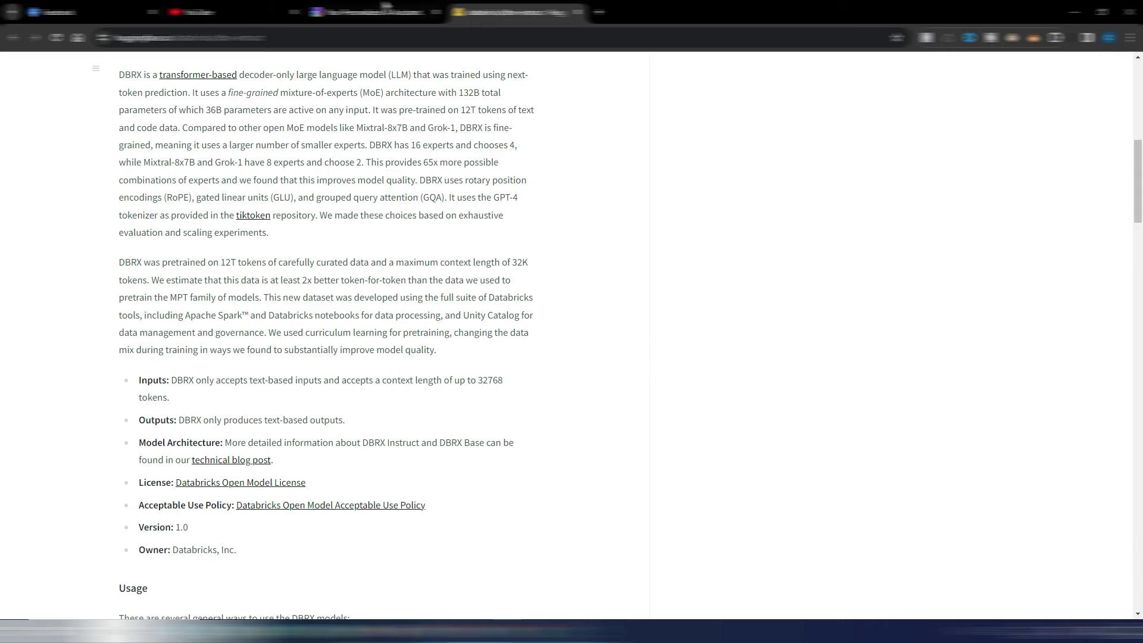
pyautogui.click(386, 7)
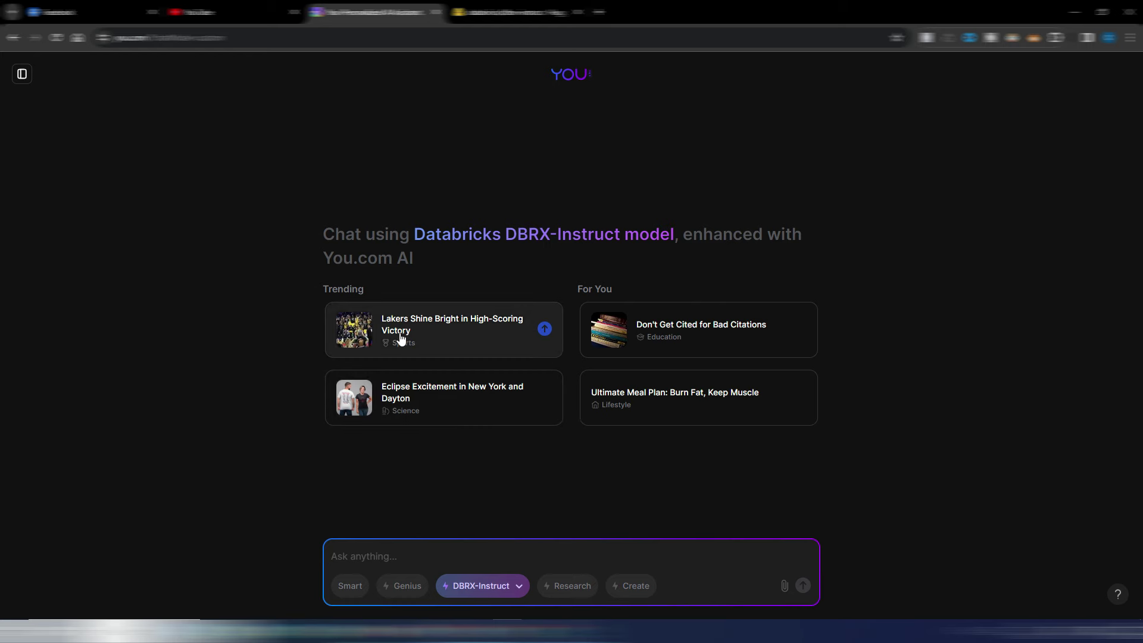
# Ask DBRX-Instruct about the Ultimate Meal Plan, then start a new chat using GPT-4
pyautogui.click(702, 399)
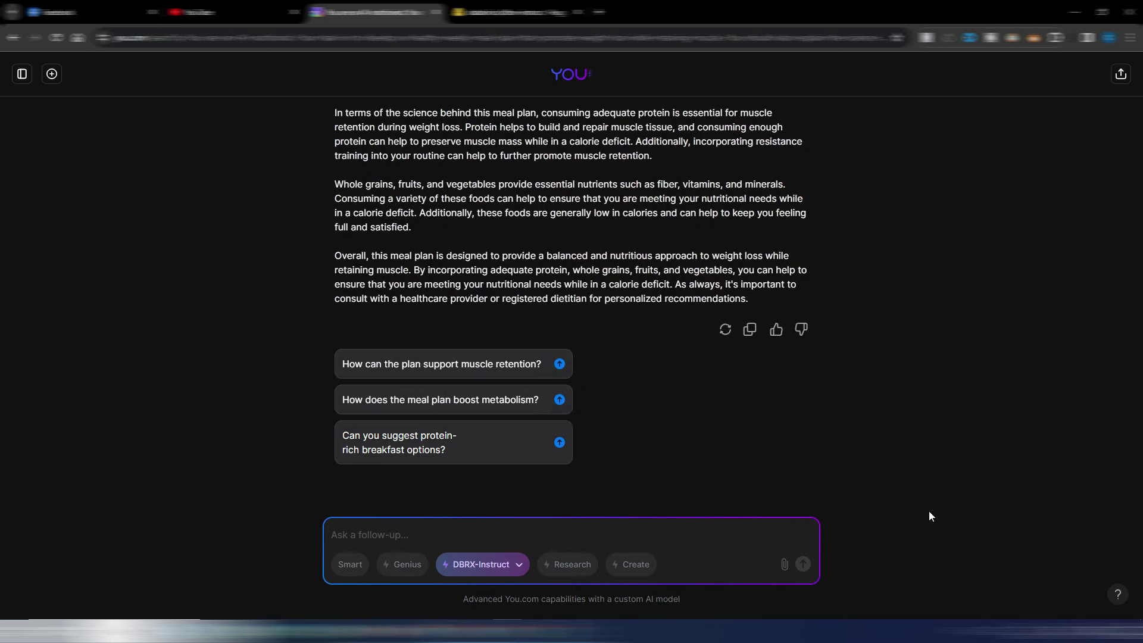
pyautogui.click(512, 570)
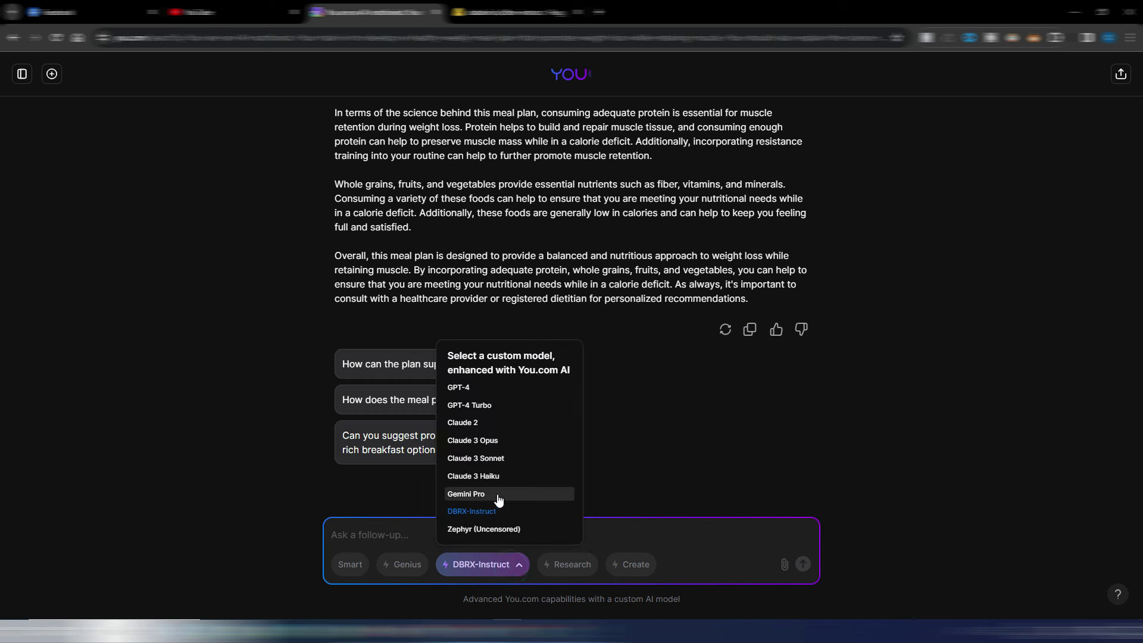
pyautogui.click(484, 387)
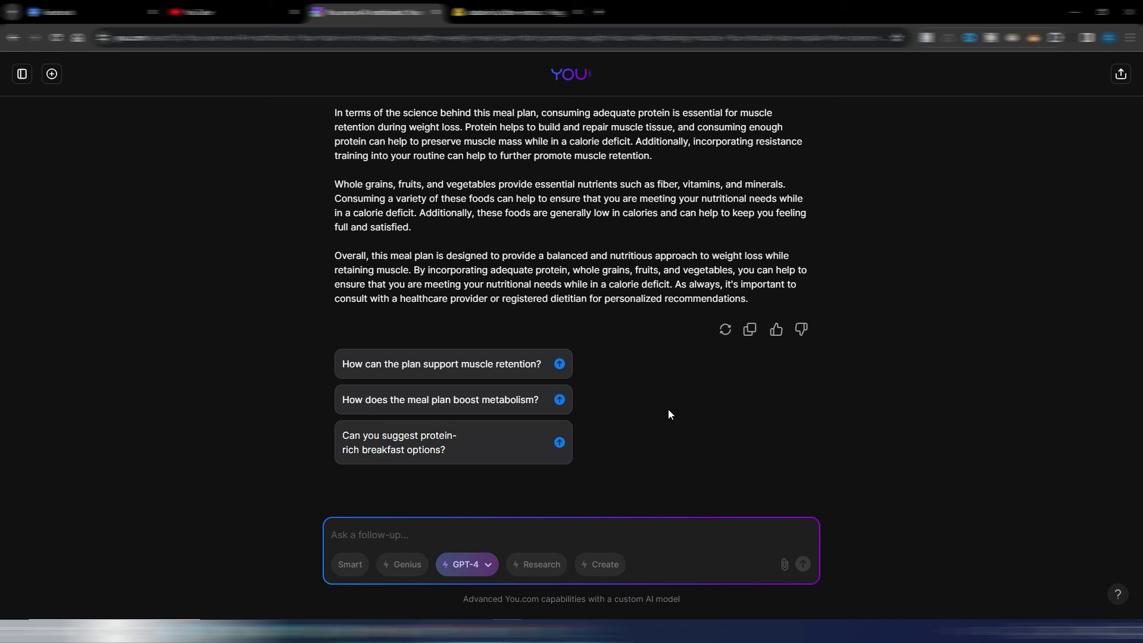
pyautogui.click(475, 570)
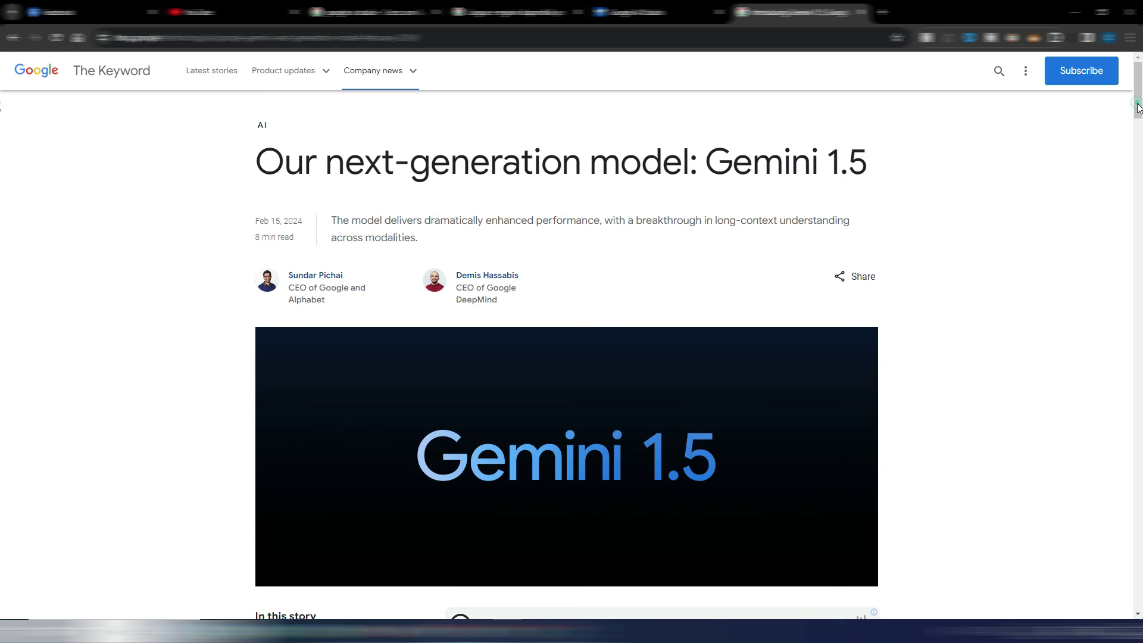
# Scroll the Gemini 1.5 announcement, then move to the Google AI for Developers regions page
pyautogui.moveTo(1137, 107)
pyautogui.mouseDown()
pyautogui.moveTo(1140, 134)
pyautogui.moveTo(1139, 107)
pyautogui.mouseUp()
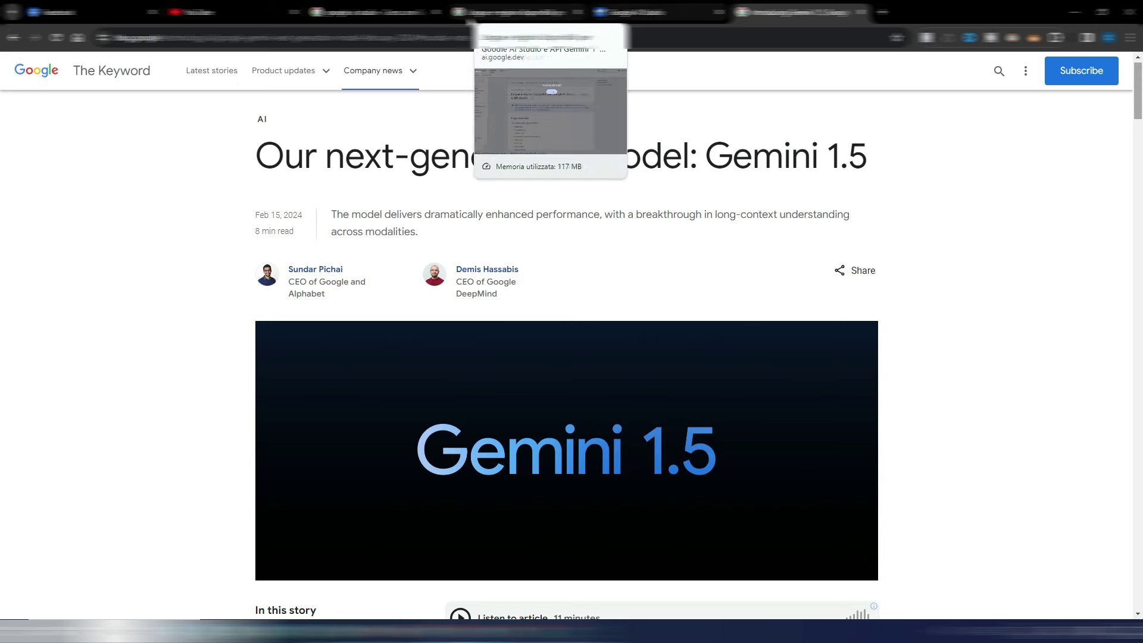
pyautogui.click(479, 13)
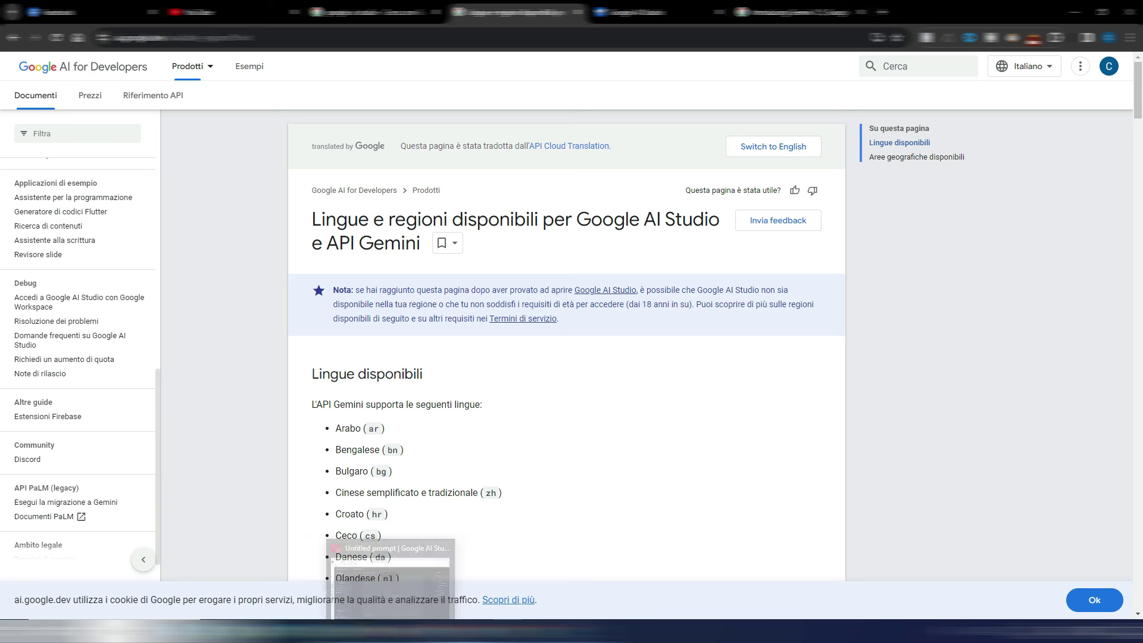
# Bring up the Google AI Studio window with its empty Untitled prompt
pyautogui.click(391, 573)
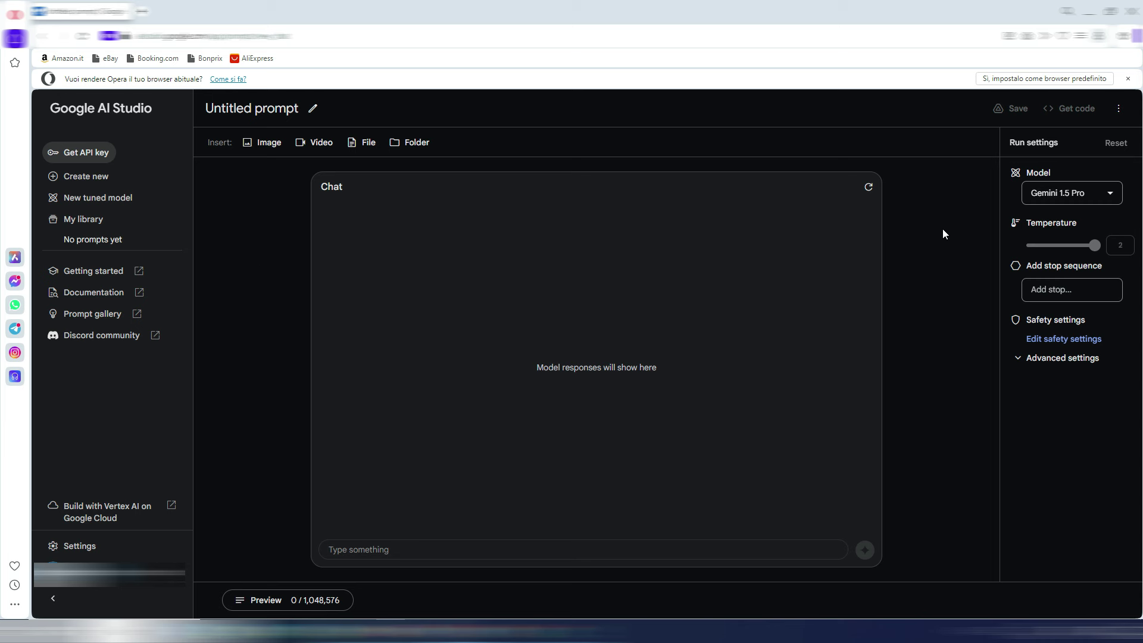
pyautogui.click(1113, 198)
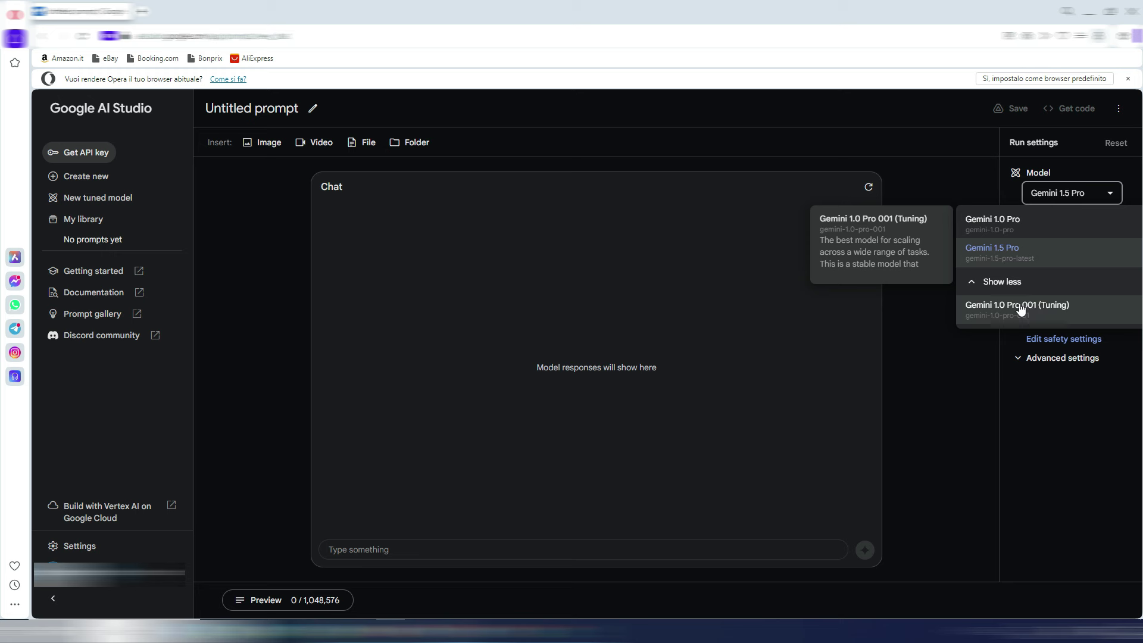
pyautogui.click(962, 178)
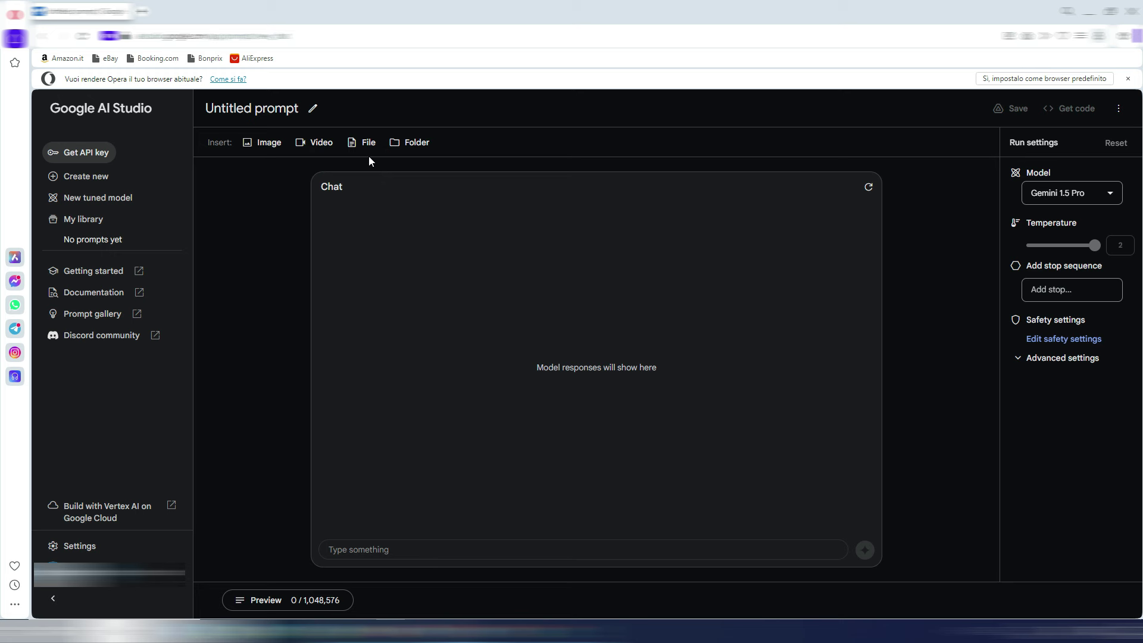
pyautogui.click(446, 545)
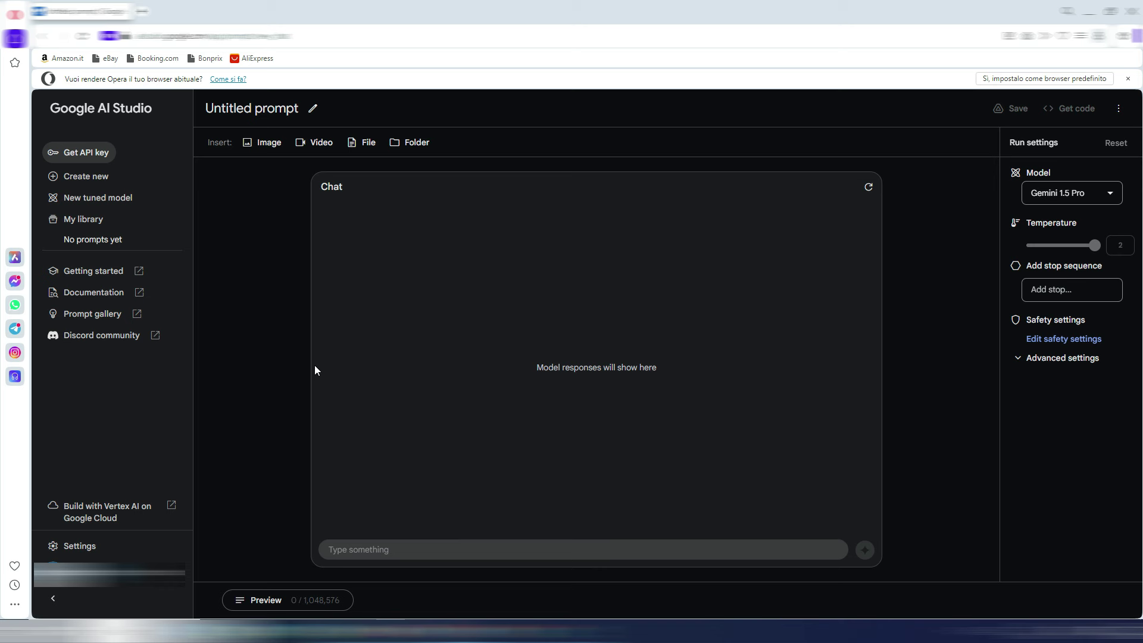
# Ask Gemini 1.5 Pro what the attached harbour image shows
pyautogui.click(114, 222)
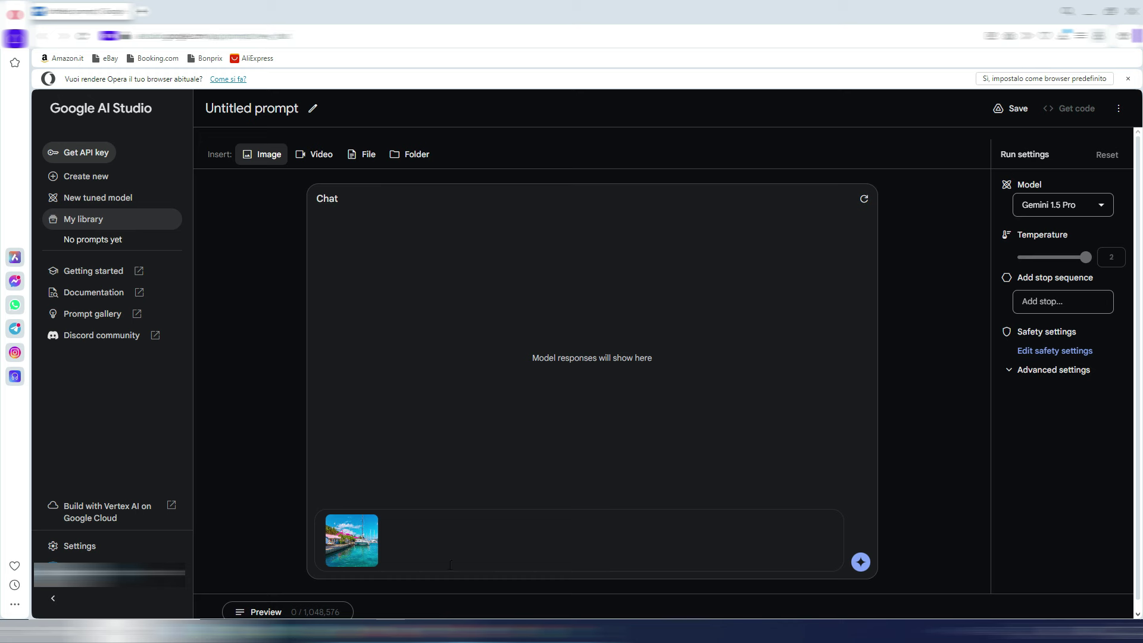
pyautogui.moveTo(337, 528)
pyautogui.click(431, 558)
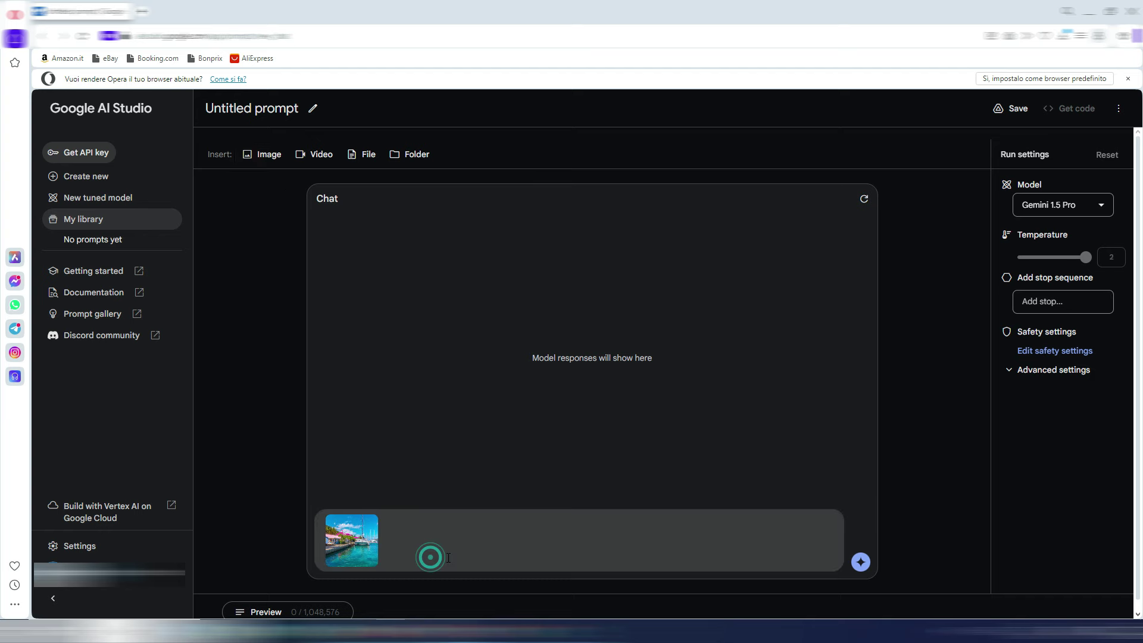
pyautogui.write('can you tell me what you see in this image?')
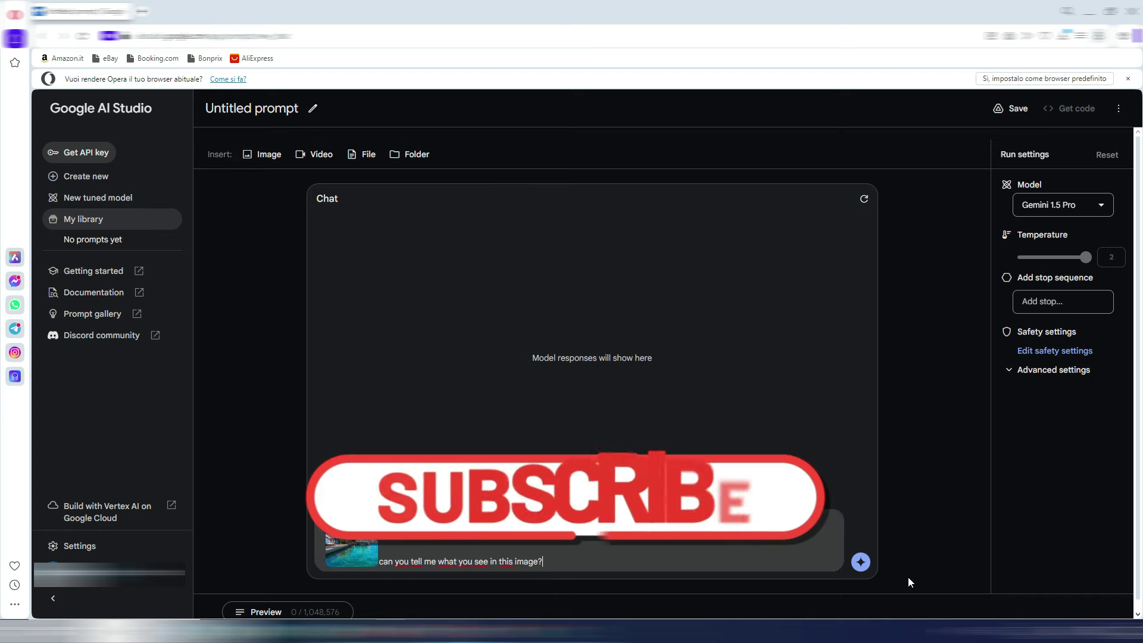
pyautogui.click(862, 562)
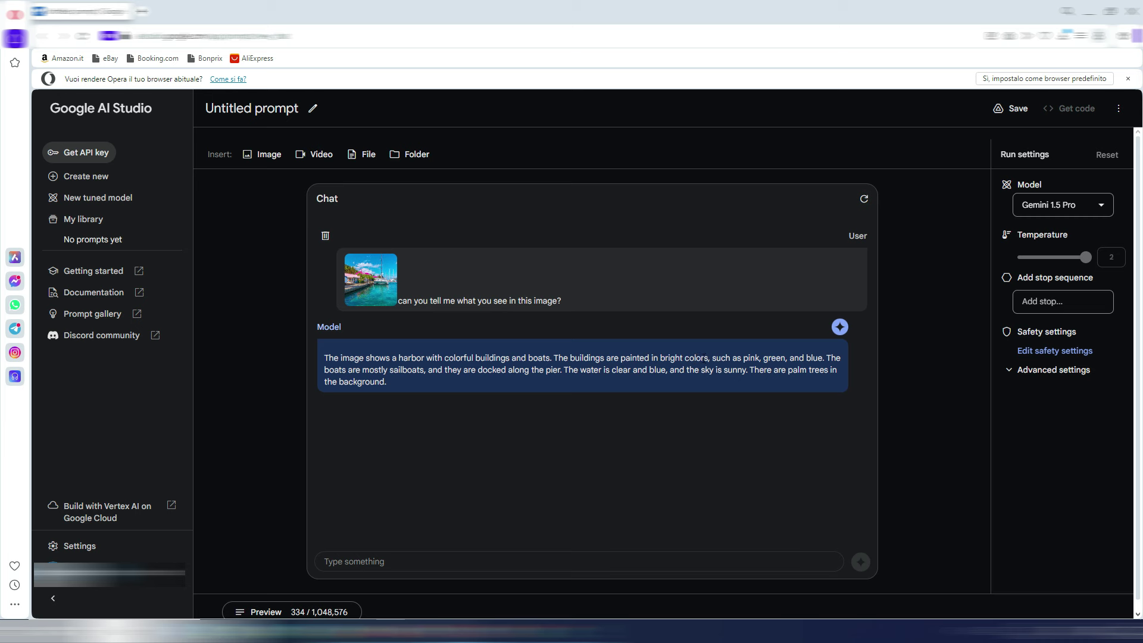
# Ask a follow-up about the location, which Gemini names as Gustavia, St. Barts
pyautogui.moveTo(379, 279)
pyautogui.click(399, 571)
pyautogui.write('can you identify which place is this?')
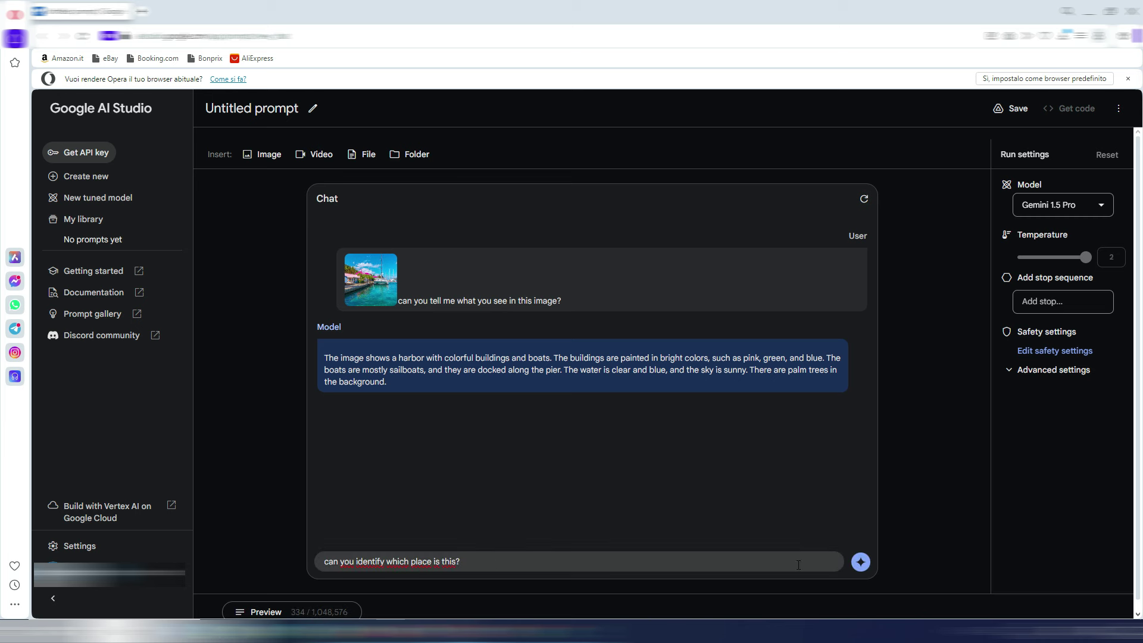
pyautogui.click(856, 565)
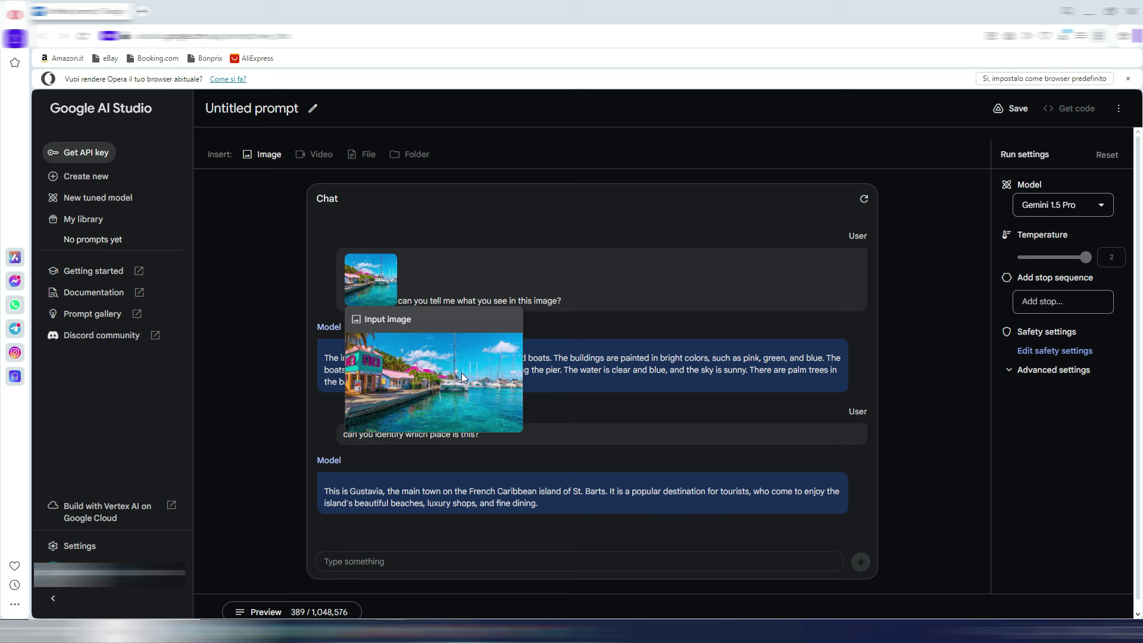
# Tell Gemini the harbour is in the British Virgin Islands and review its Road Town, Tortola correction
pyautogui.click(404, 564)
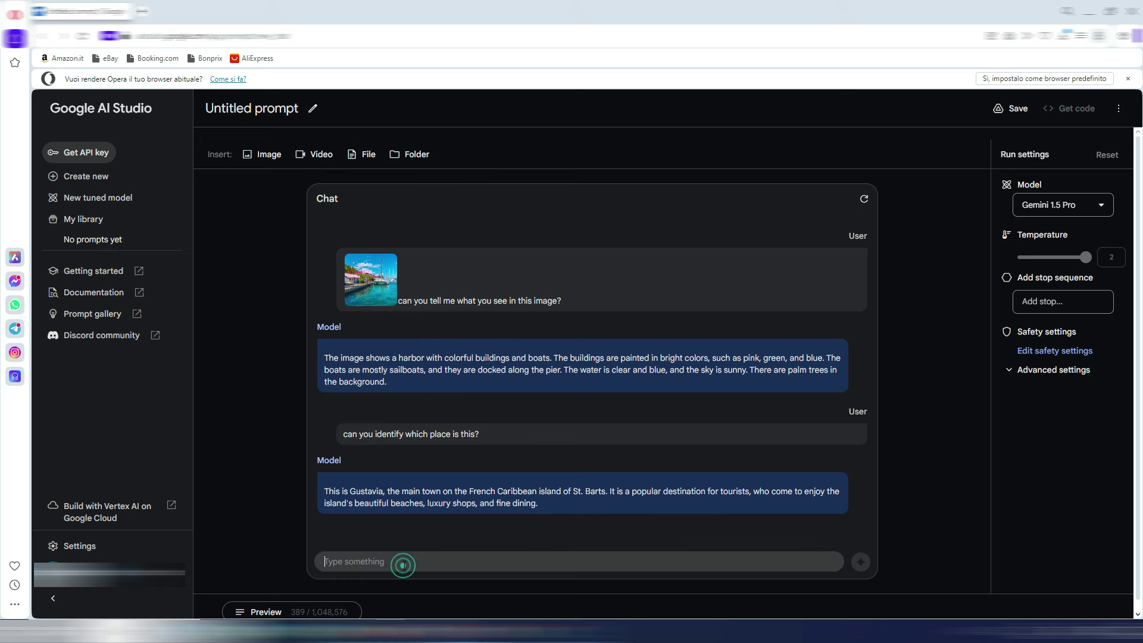
pyautogui.write("are you sure? it's a place in the British Virgin Islands")
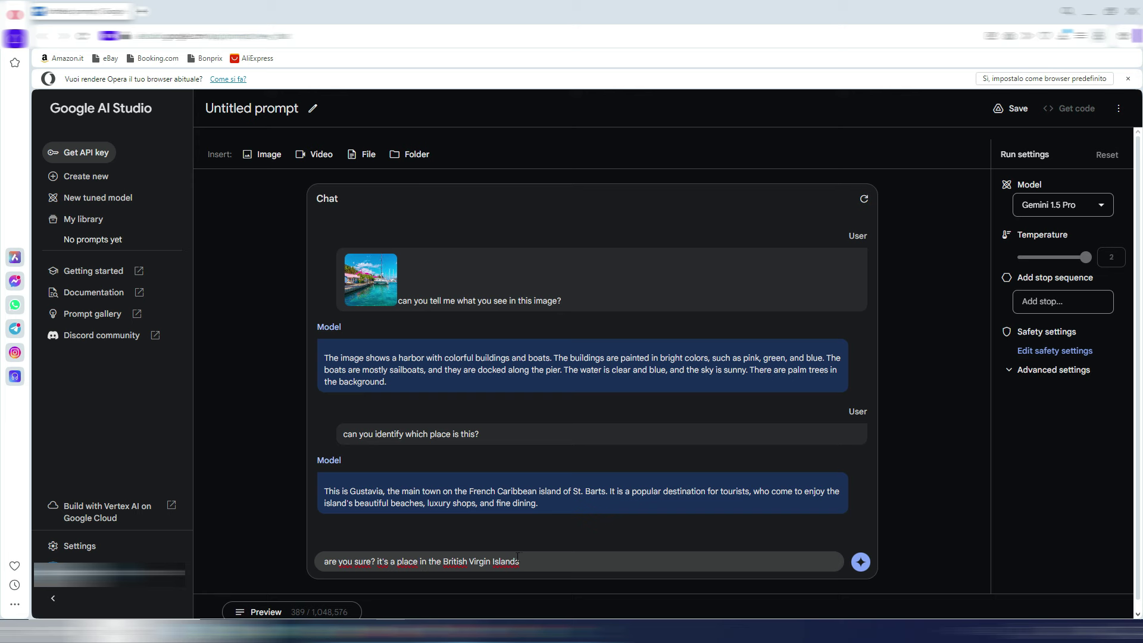
pyautogui.click(860, 562)
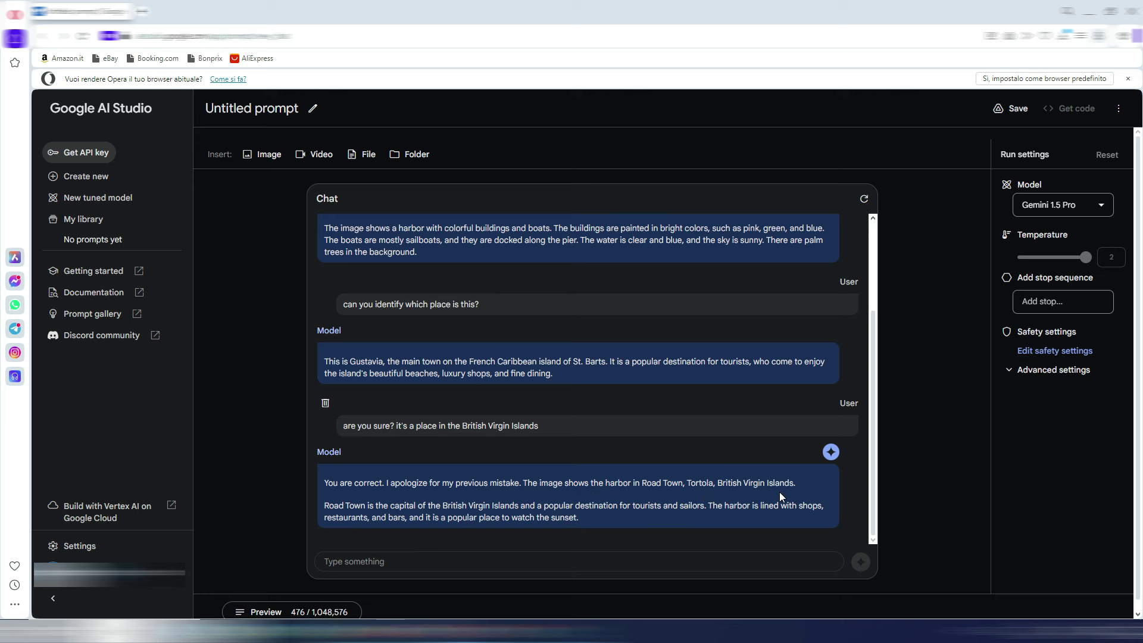
pyautogui.scroll(3, 648, 413)
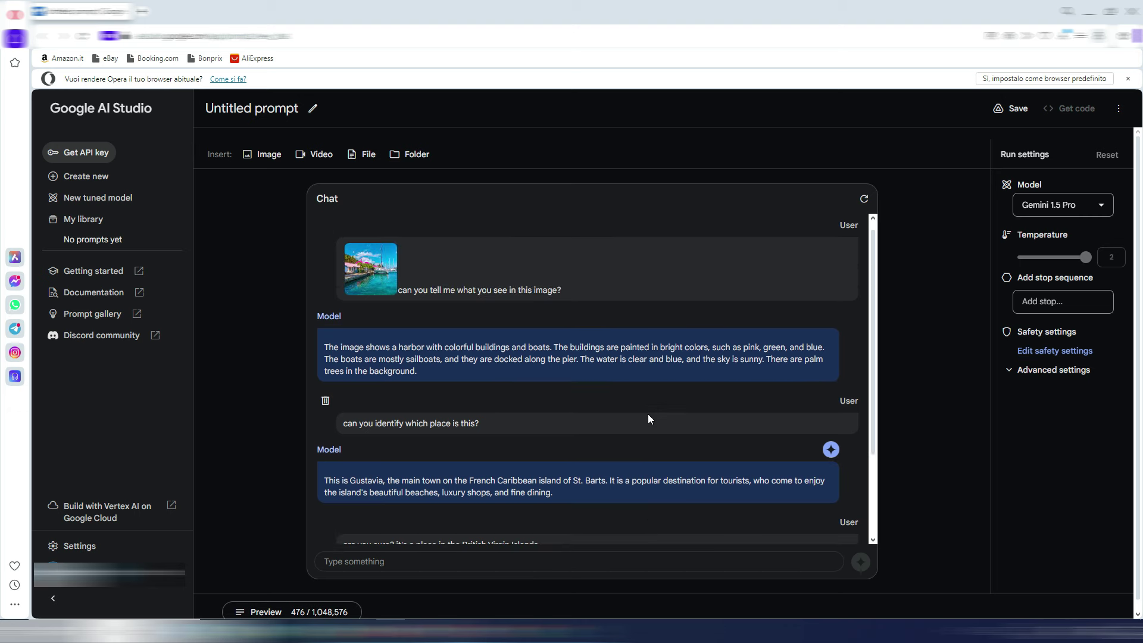
pyautogui.moveTo(386, 273)
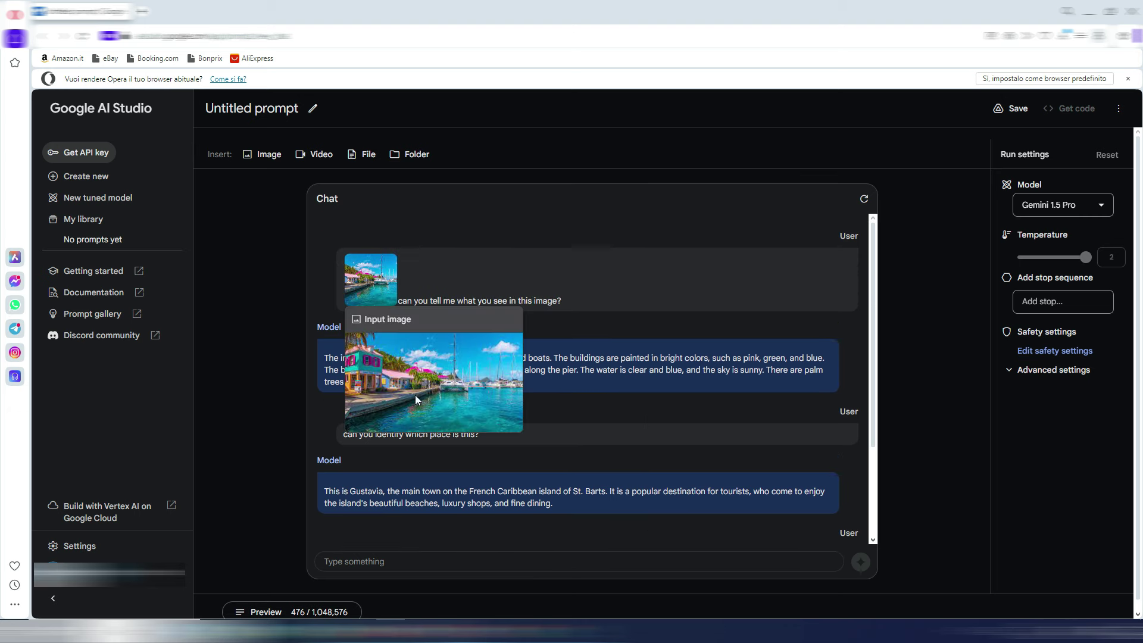
pyautogui.scroll(-2, 641, 416)
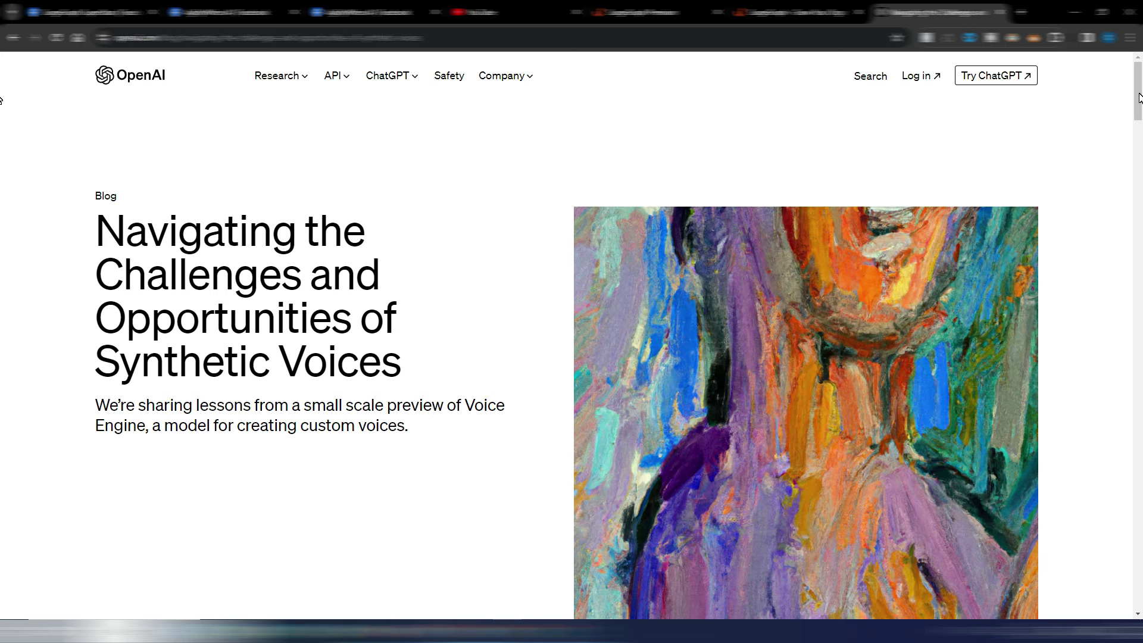
# Play the English reference voice for the Age of Learning reading-assistance example
pyautogui.moveTo(1139, 99); pyautogui.dragTo(1139, 195)
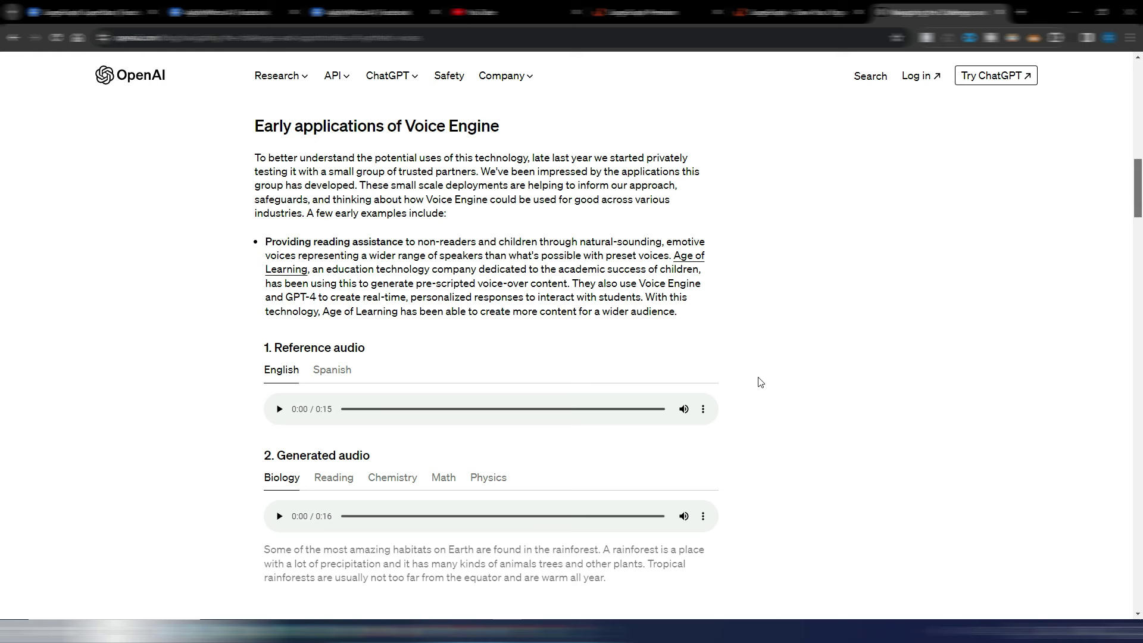
pyautogui.scroll(-1, 456, 328)
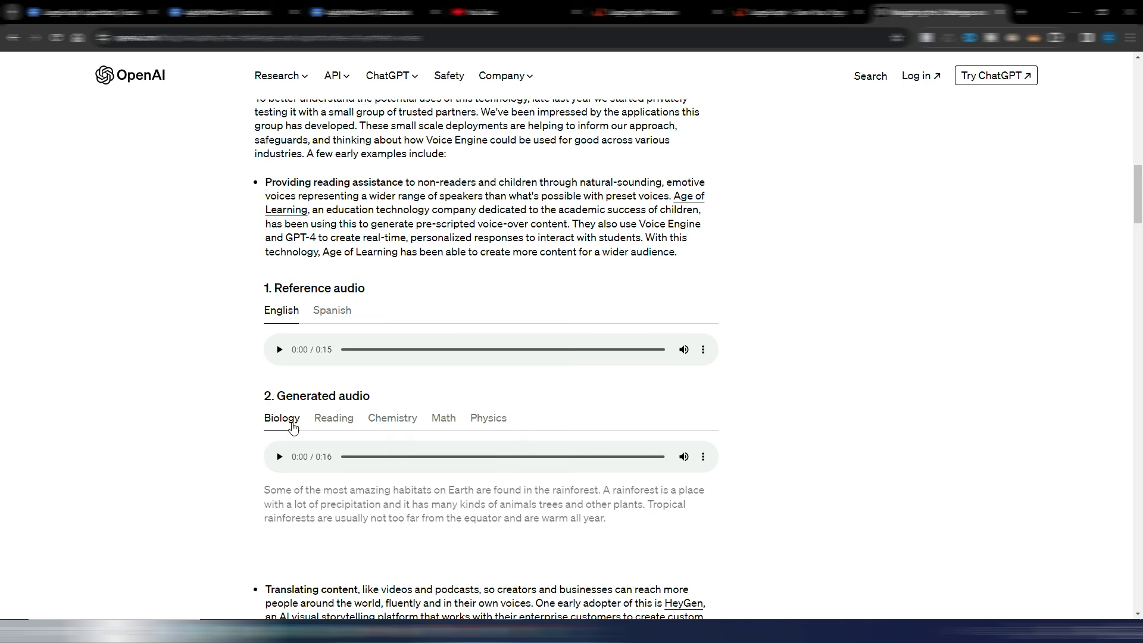
pyautogui.click(279, 350)
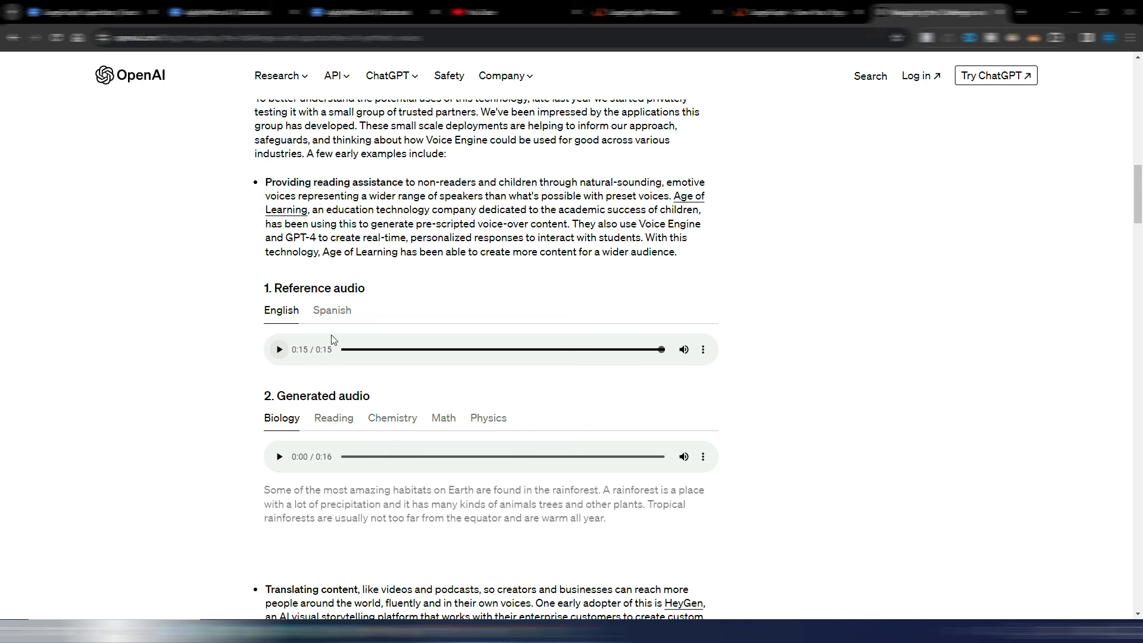
# Play part of the Biology generated sample, then play the Reading and Math samples in full
pyautogui.click(280, 457)
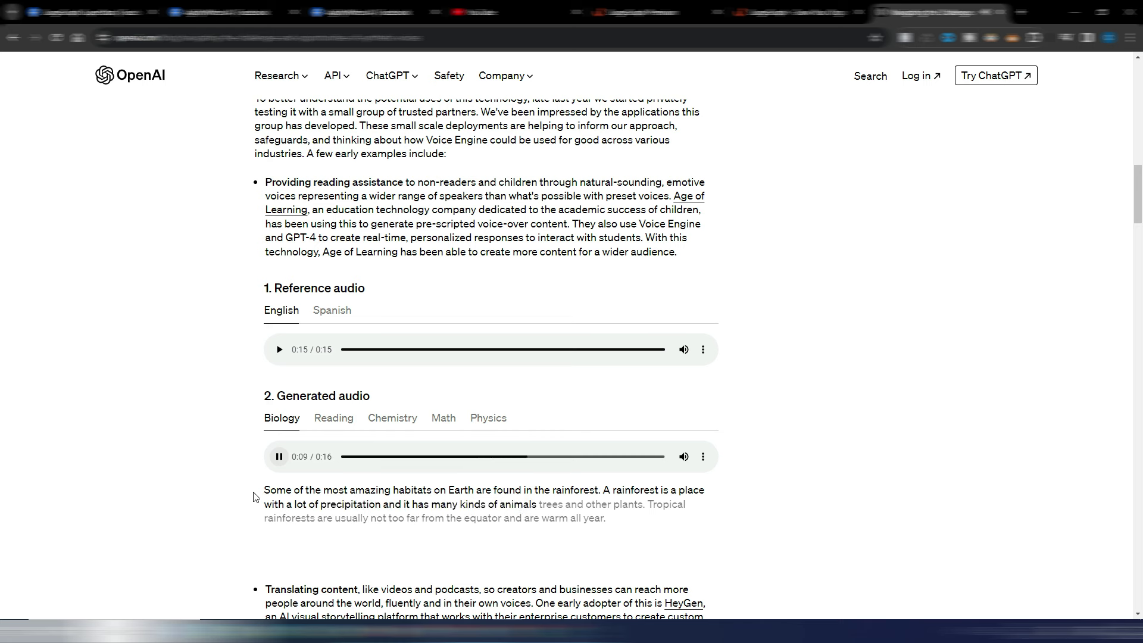
pyautogui.click(279, 456)
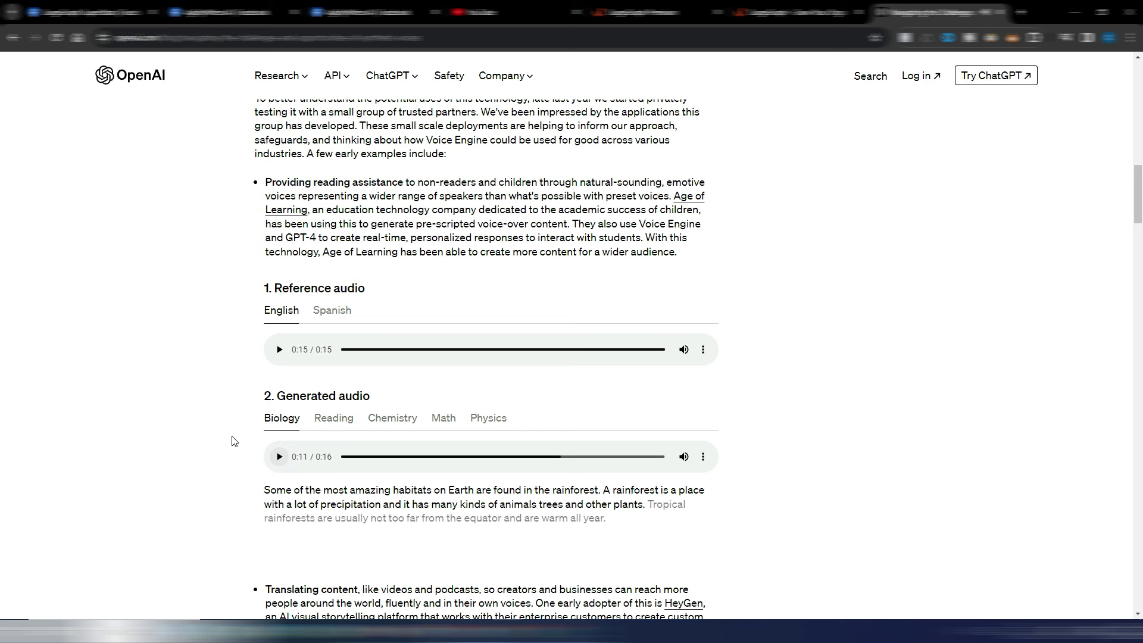
pyautogui.click(332, 419)
pyautogui.click(277, 457)
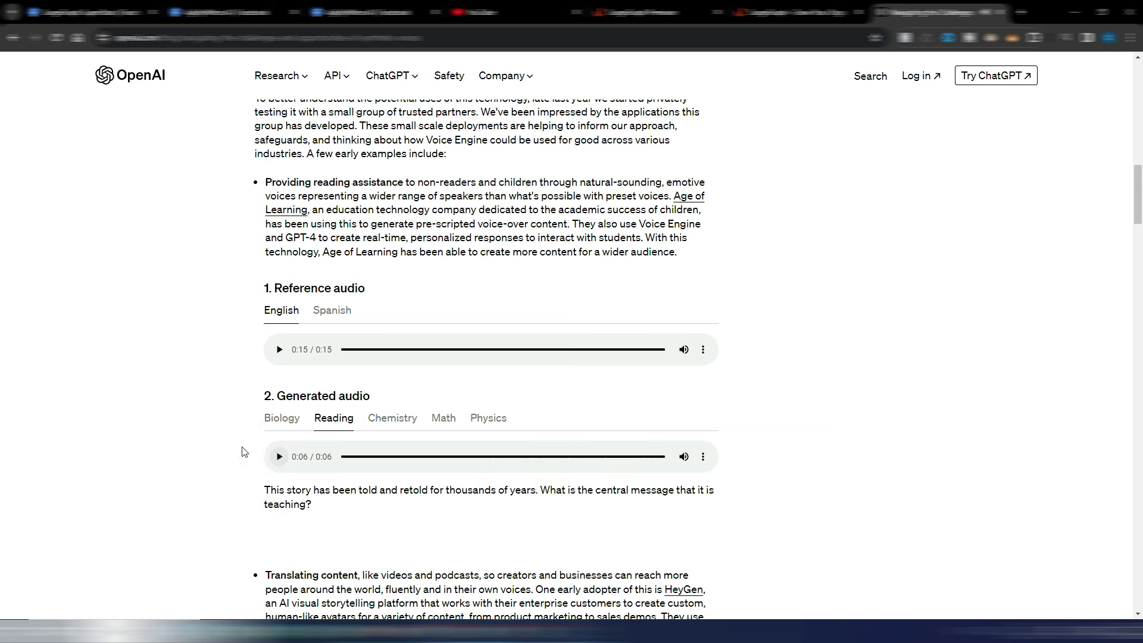
pyautogui.click(444, 419)
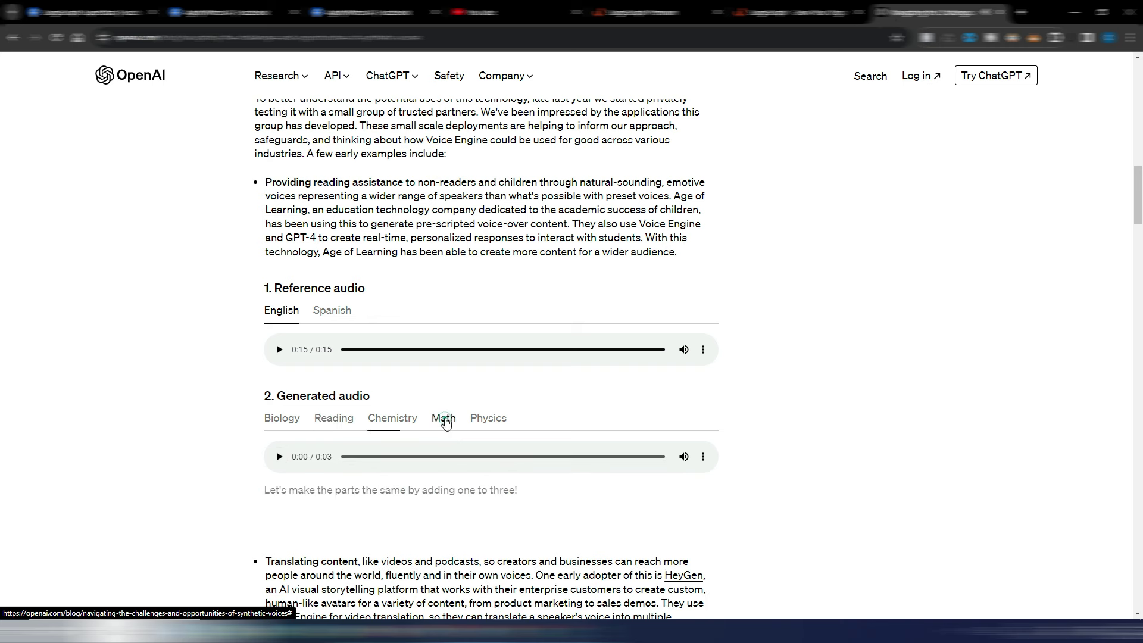
pyautogui.click(279, 457)
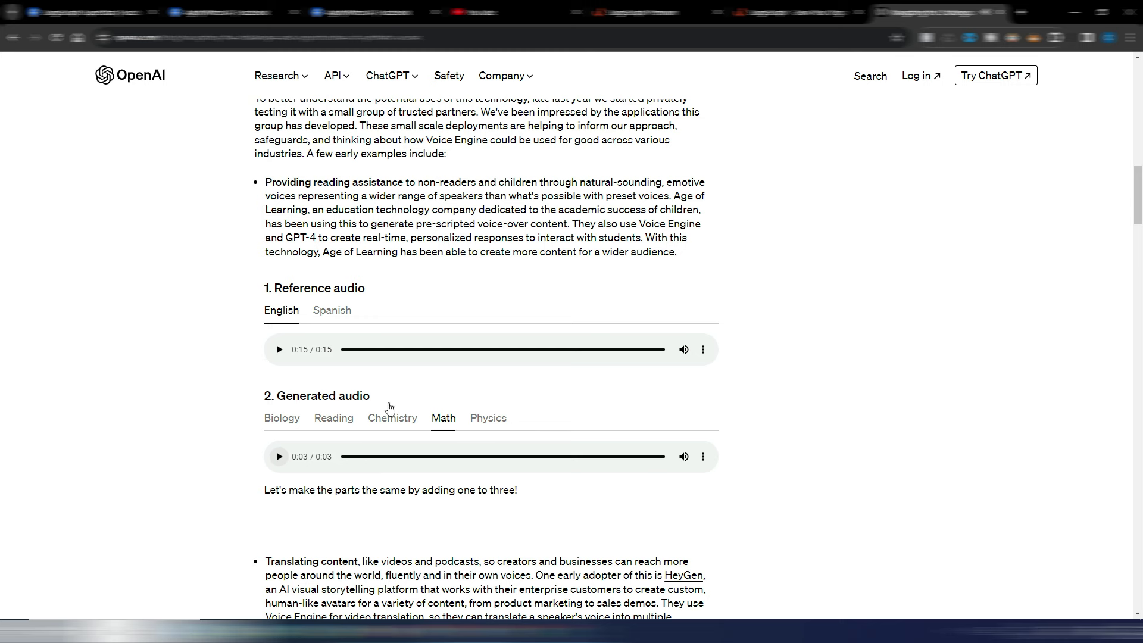
# Play the 'Translating content' reference voice, then play and pause the Spanish translation
pyautogui.scroll(-7, 241, 421)
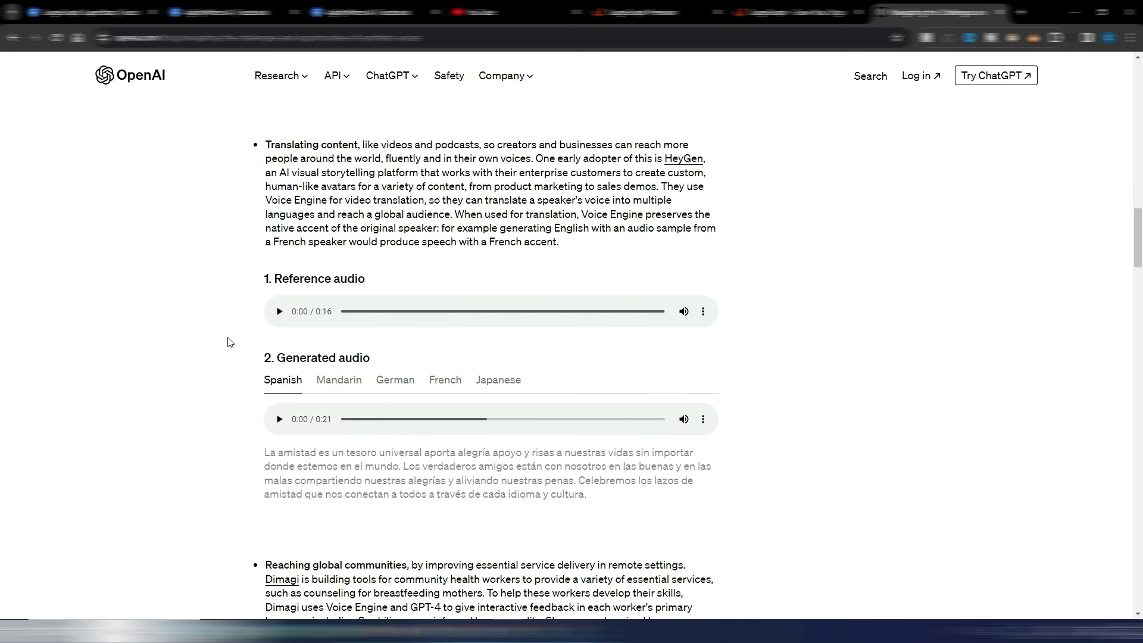
pyautogui.click(279, 311)
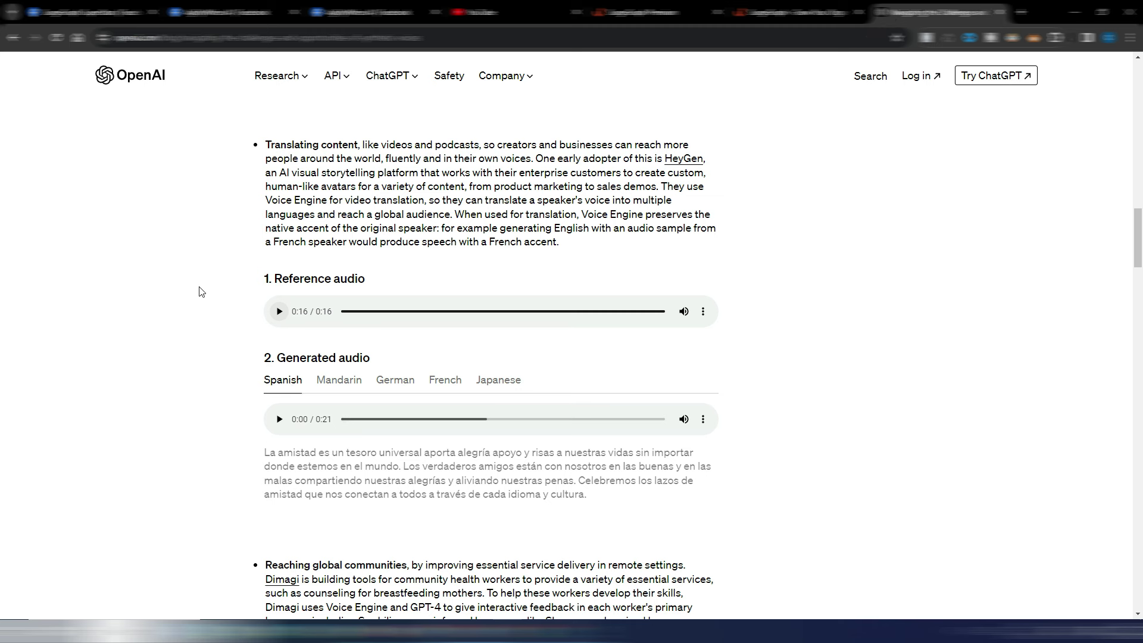
pyautogui.click(279, 419)
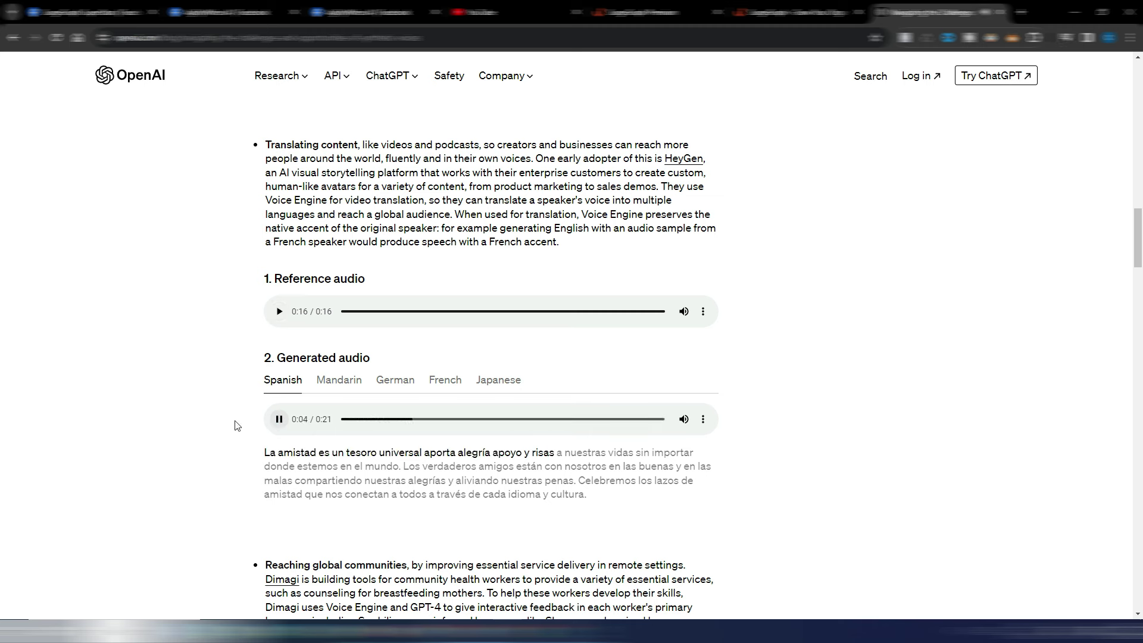
pyautogui.click(279, 419)
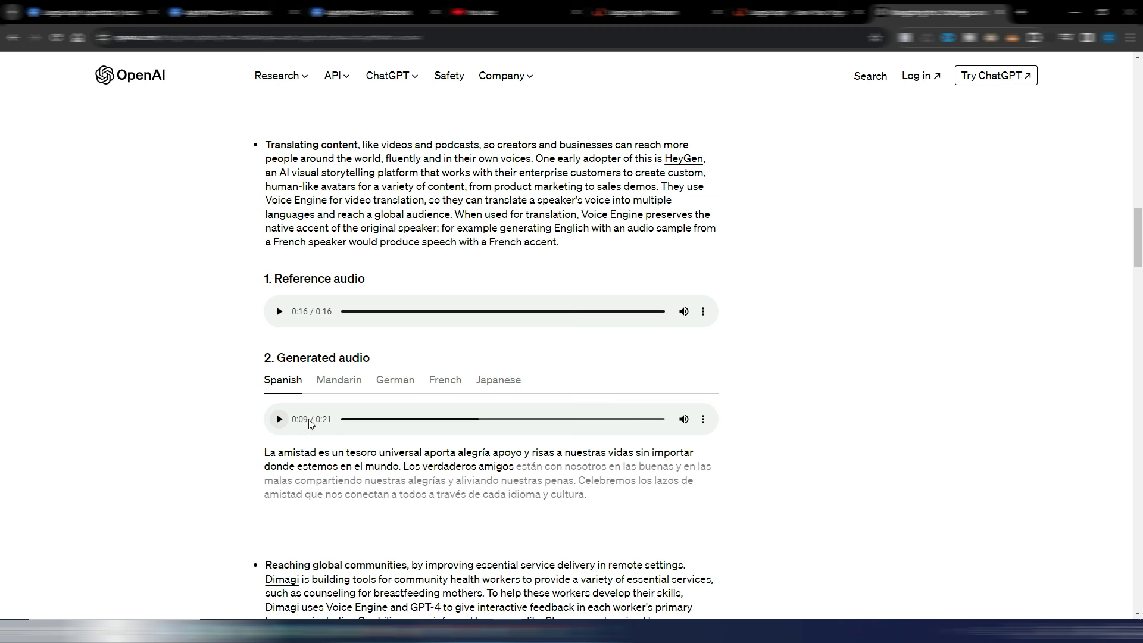
# Play the German and French translations, pausing French, then return to the post's top
pyautogui.click(396, 381)
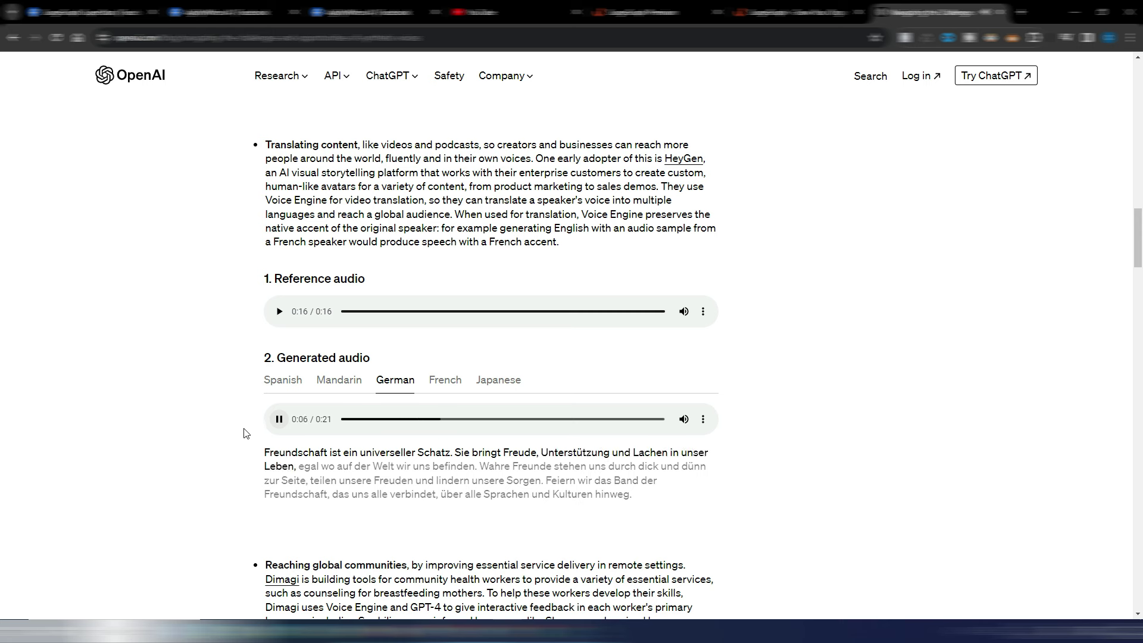
pyautogui.click(280, 420)
pyautogui.click(445, 380)
pyautogui.click(279, 419)
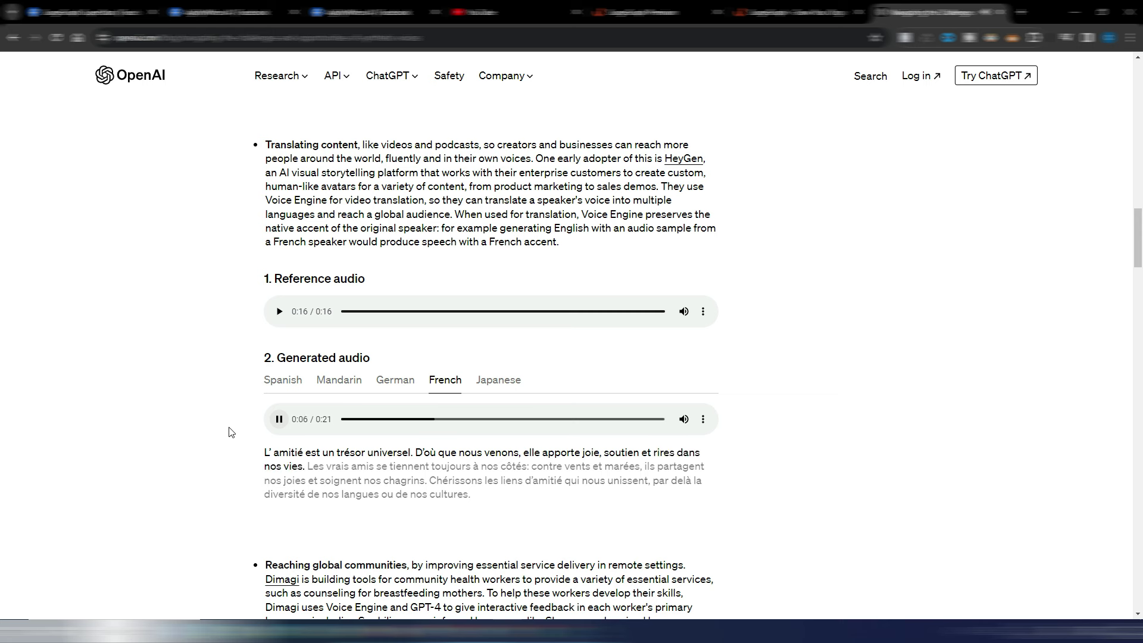
pyautogui.press('space')
pyautogui.scroll(-5, 220, 454)
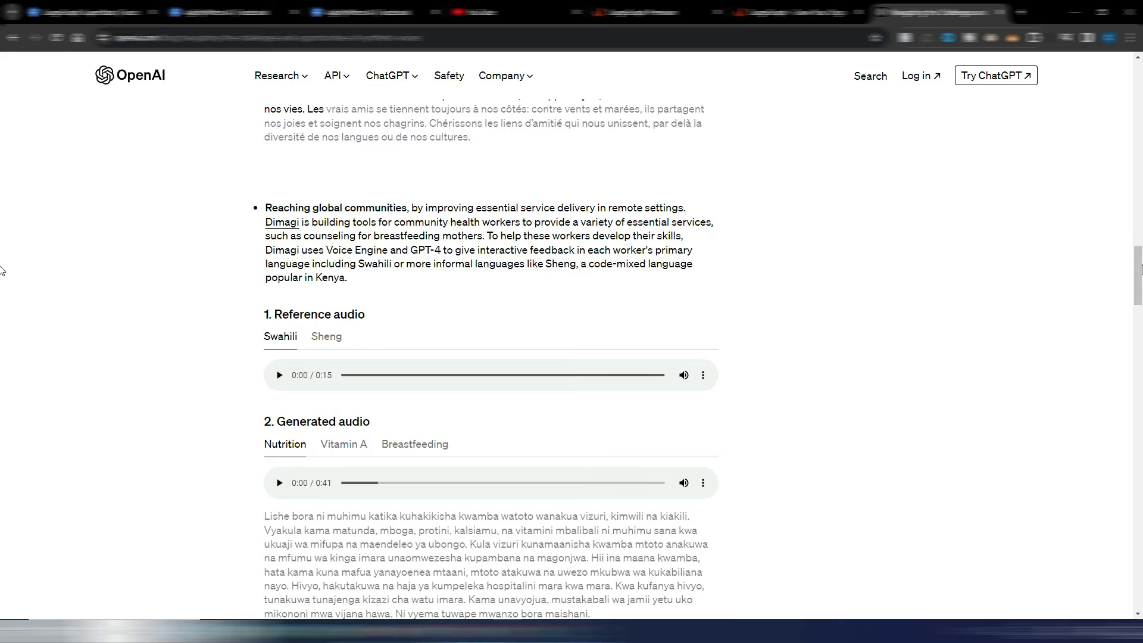
pyautogui.moveTo(1138, 278)
pyautogui.mouseDown()
pyautogui.moveTo(715, 237)
pyautogui.moveTo(1, 222)
pyautogui.moveTo(2, 94)
pyautogui.mouseUp()
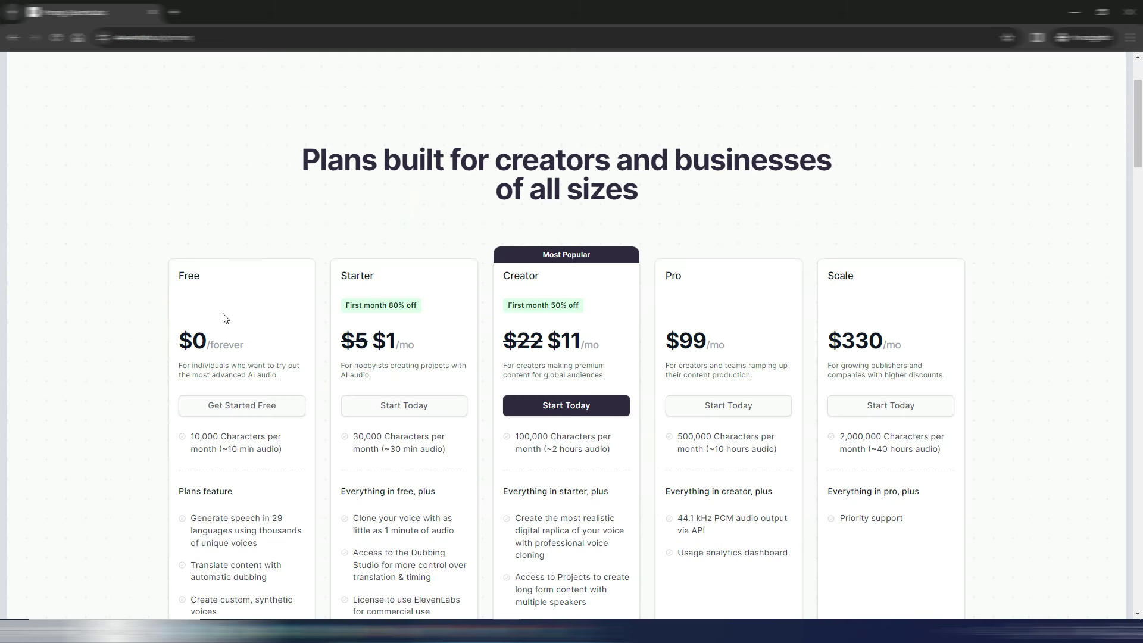
# Scroll up the ElevenLabs pricing page to show the Free through $330/mo Scale plans
pyautogui.scroll(2, 248, 222)
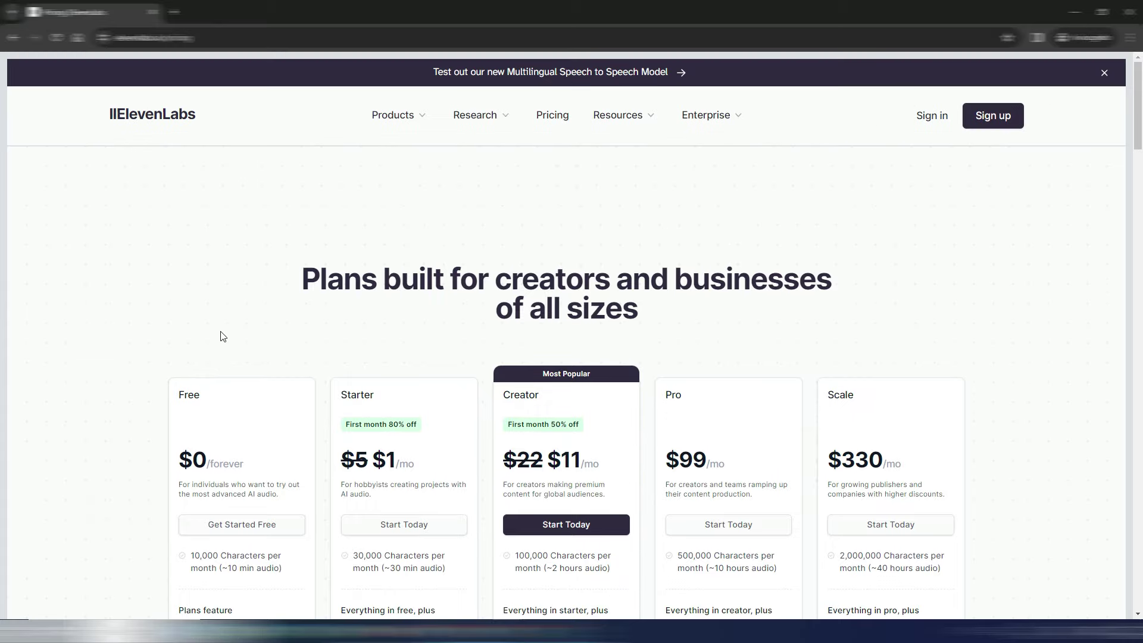